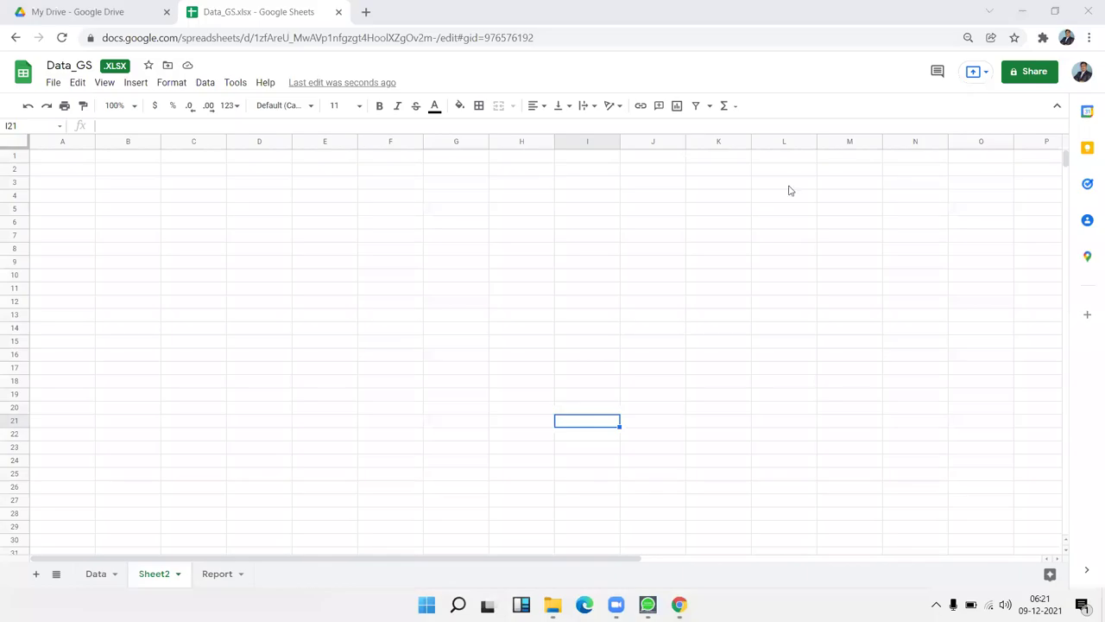
Widen column A to about double width and make row 1 much taller
click(135, 84)
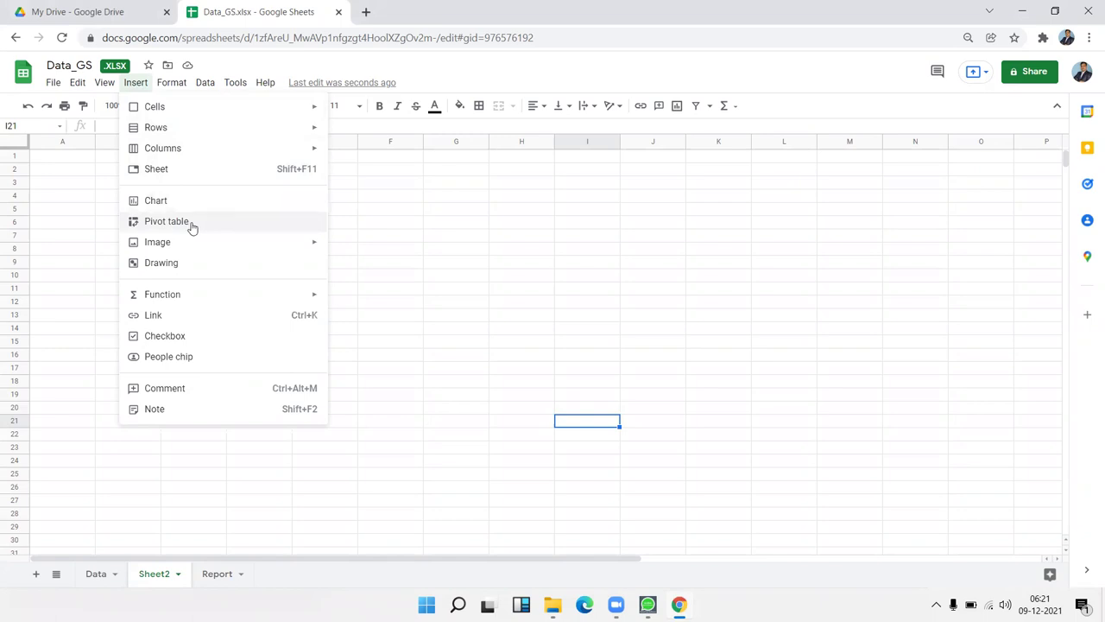
mouse_move(202, 245)
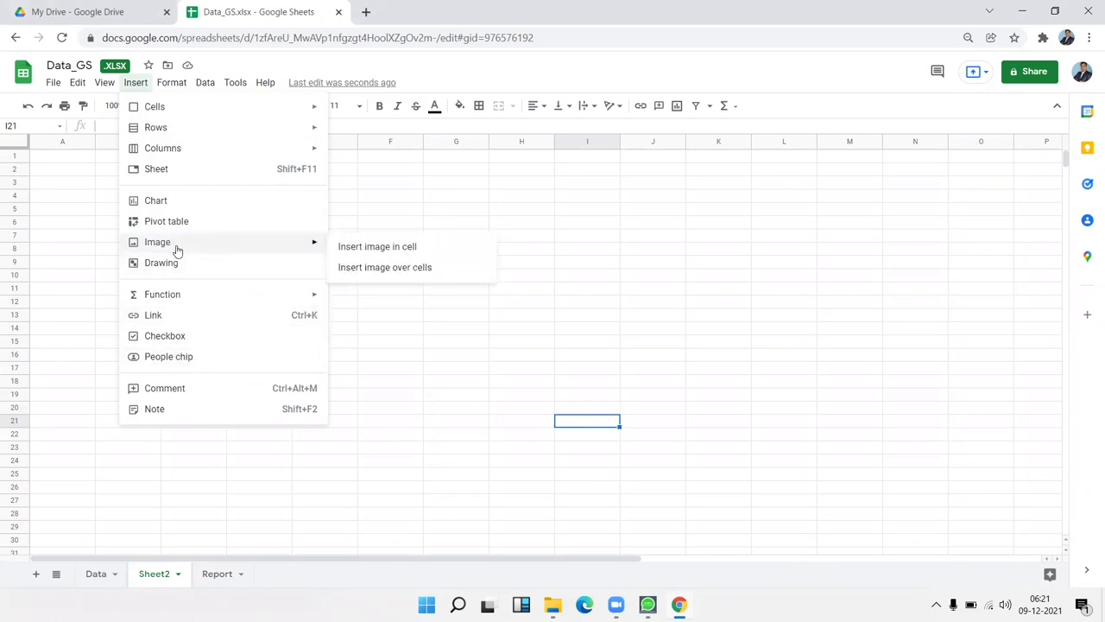
click(596, 184)
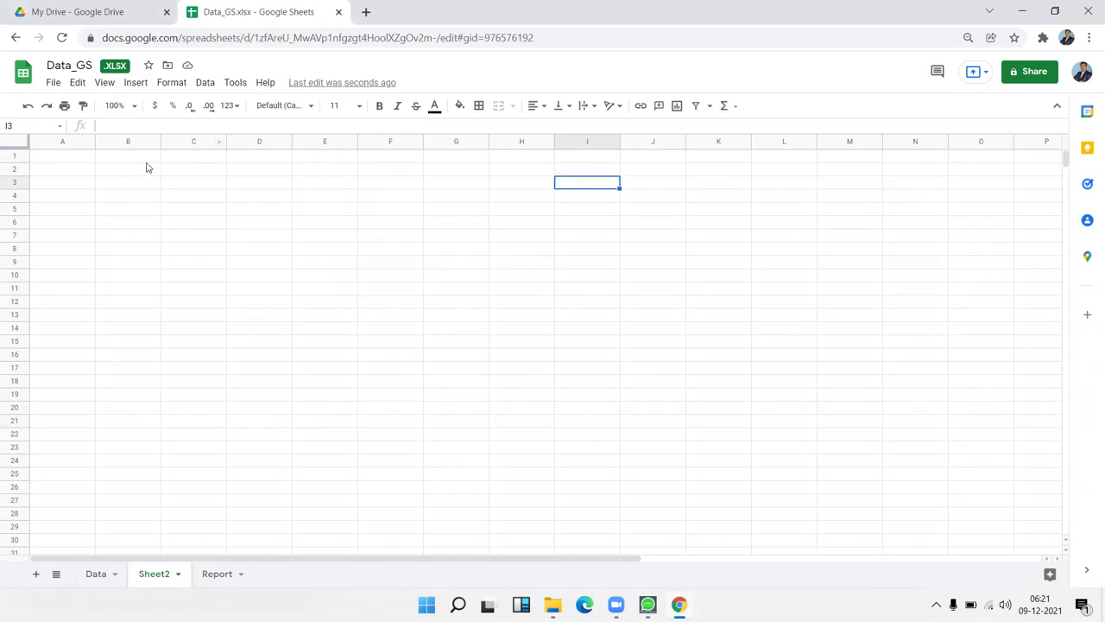
click(110, 163)
drag(95, 141, 153, 142)
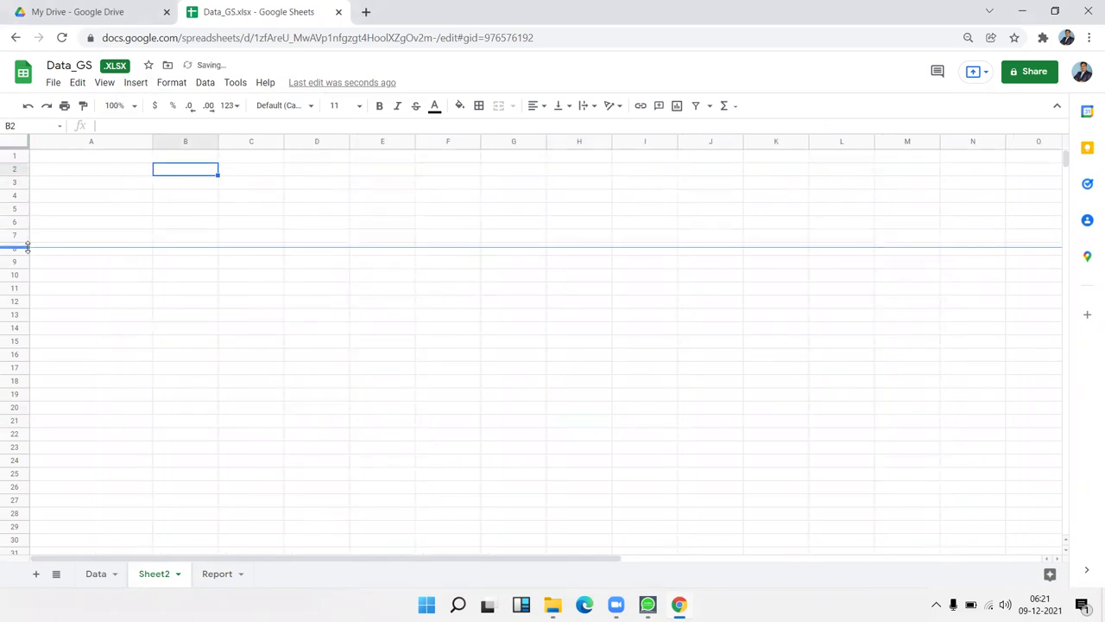
drag(26, 160, 26, 247)
Select A1 and start an Insert image in cell for it
click(69, 208)
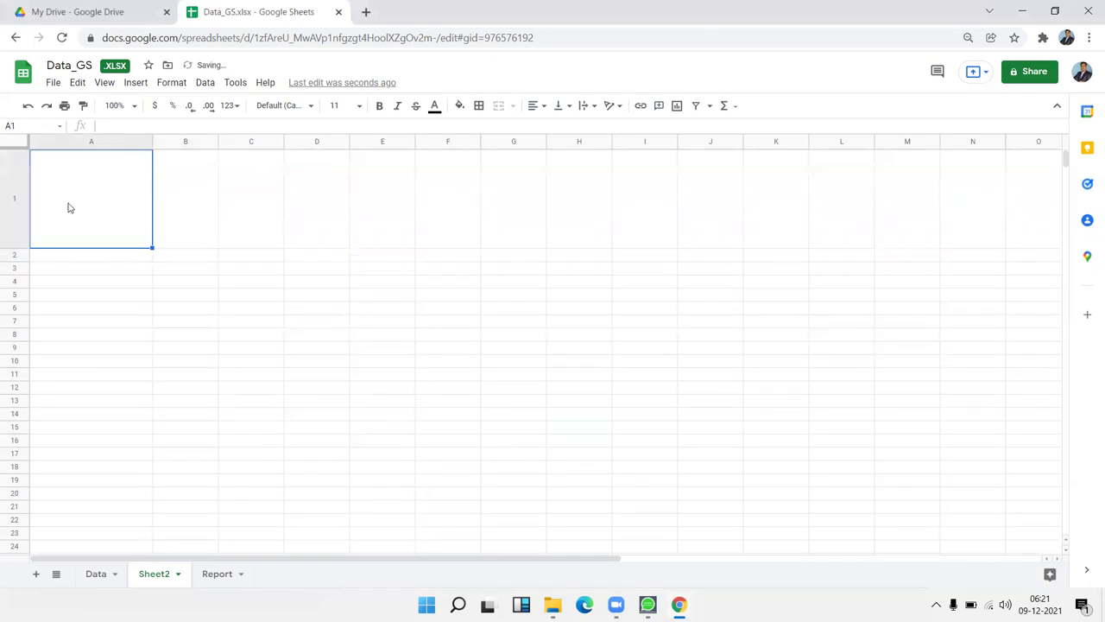
click(135, 85)
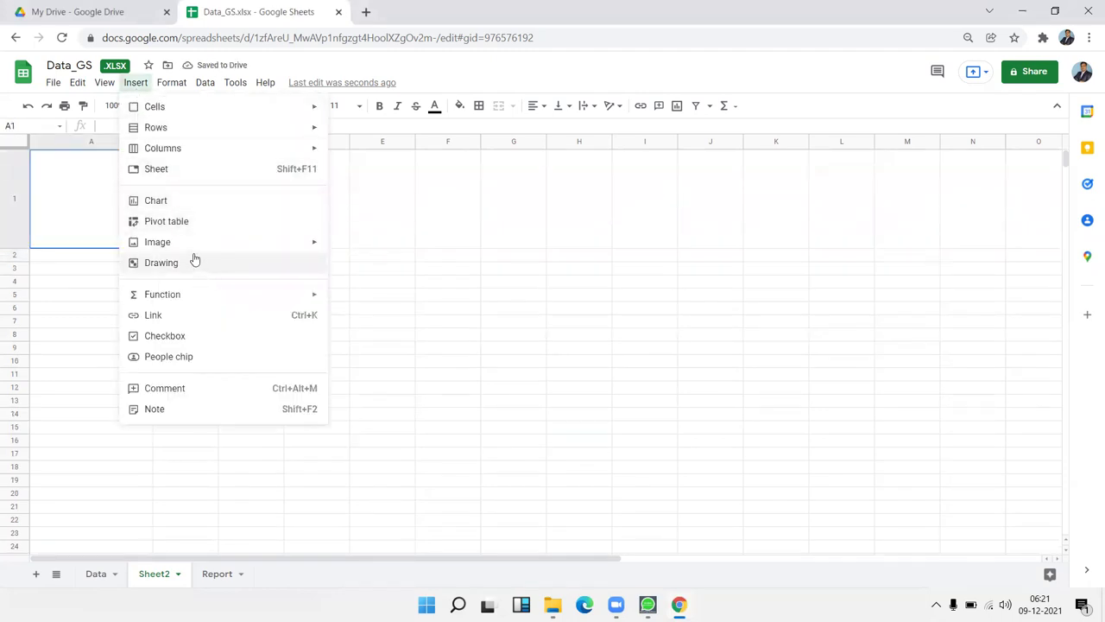
mouse_move(200, 245)
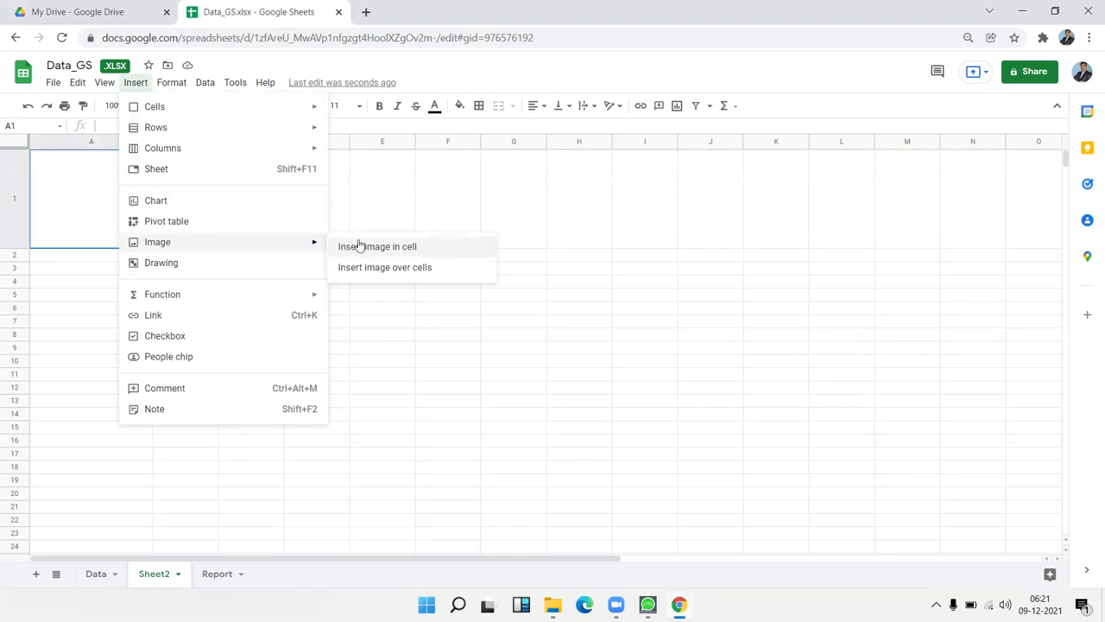
click(360, 246)
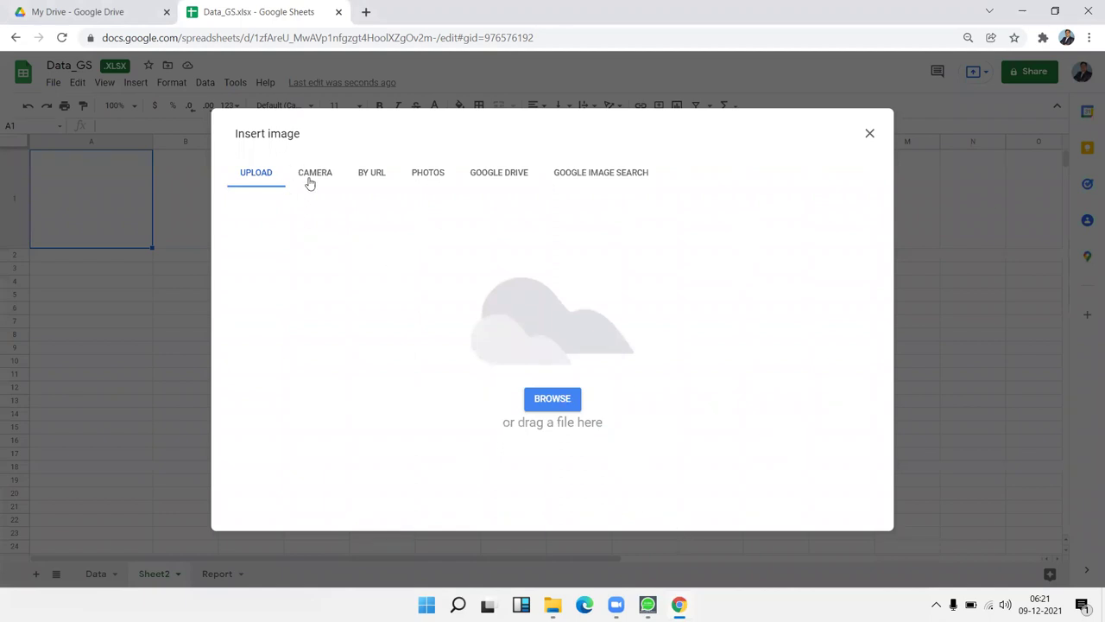
Browse Photos and Drive, then insert a cartoon portrait from Google Image Search into A1
click(412, 175)
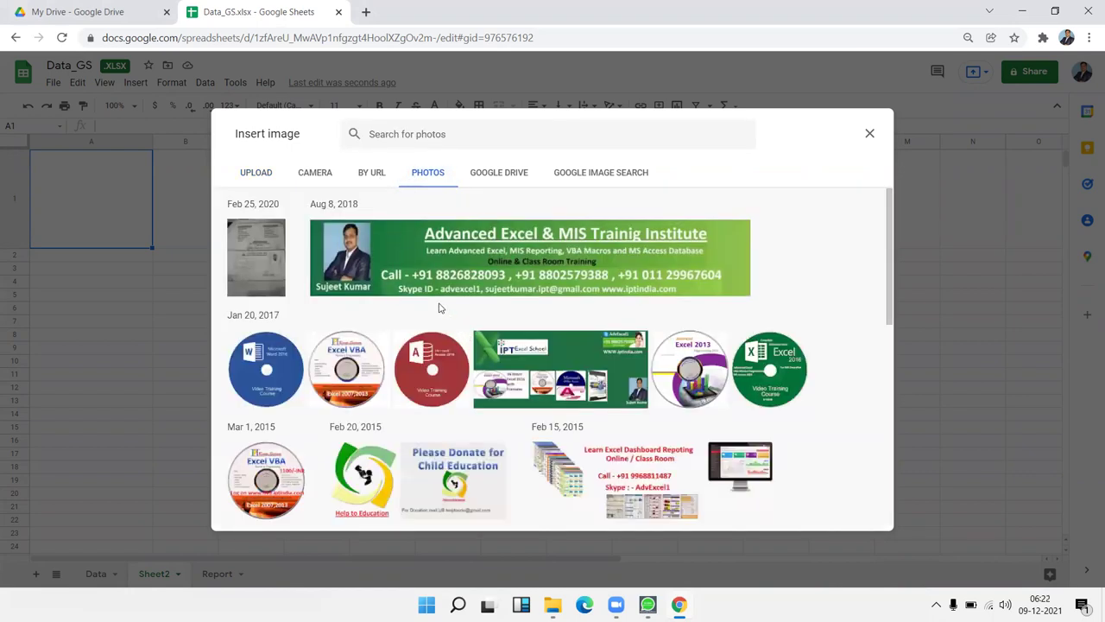
scroll(440, 308, down, 4)
scroll(439, 308, down, 2)
scroll(439, 308, up, 6)
scroll(439, 308, up, 1)
click(509, 177)
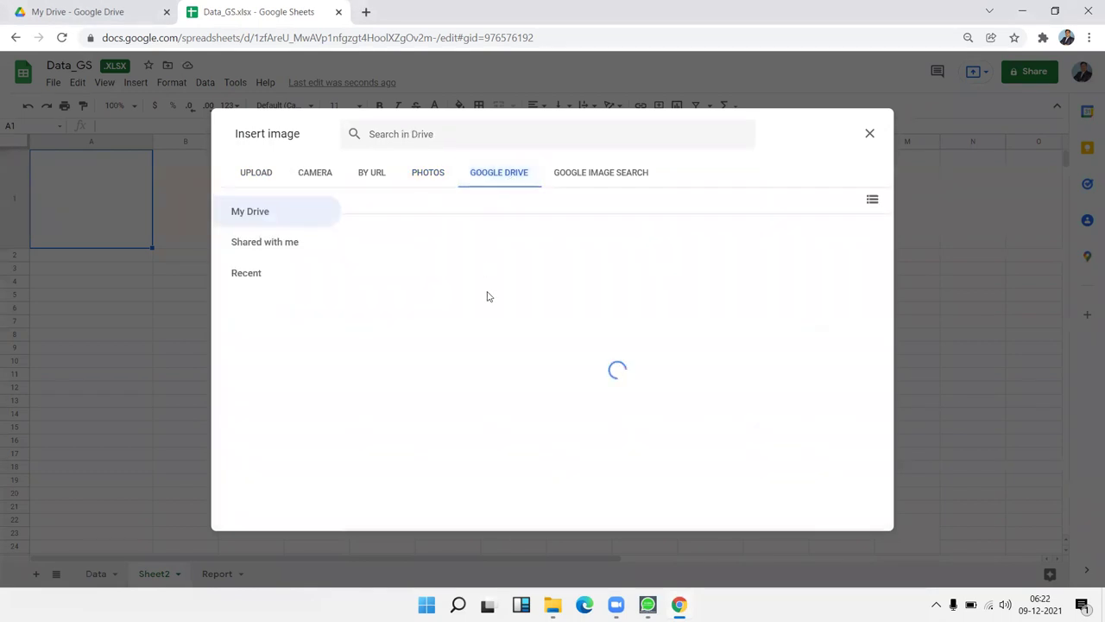
click(600, 175)
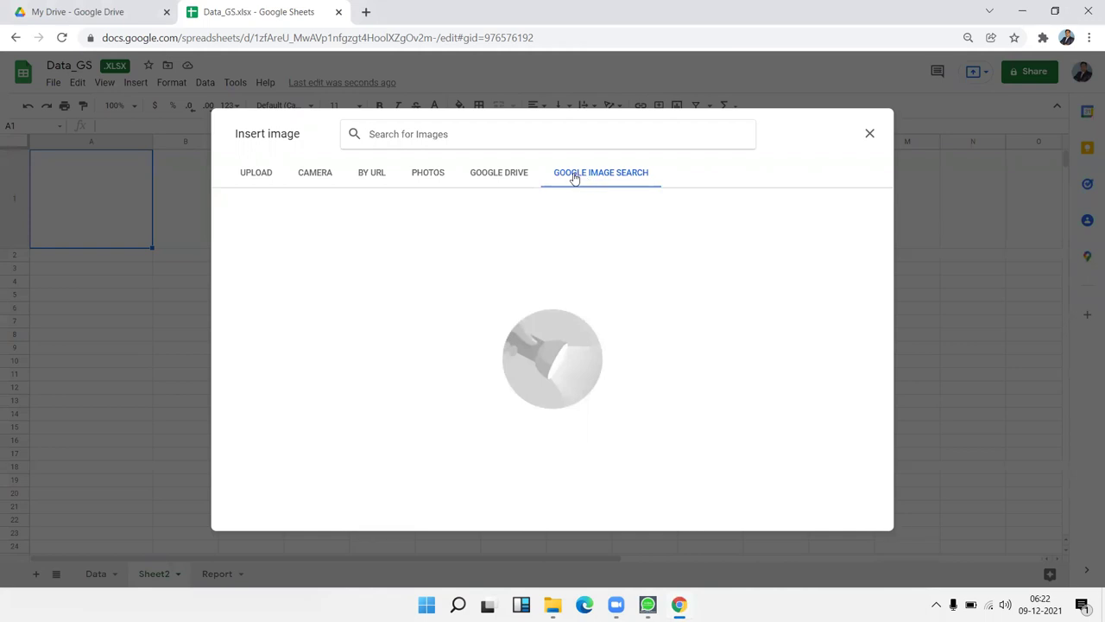
text(Modi)
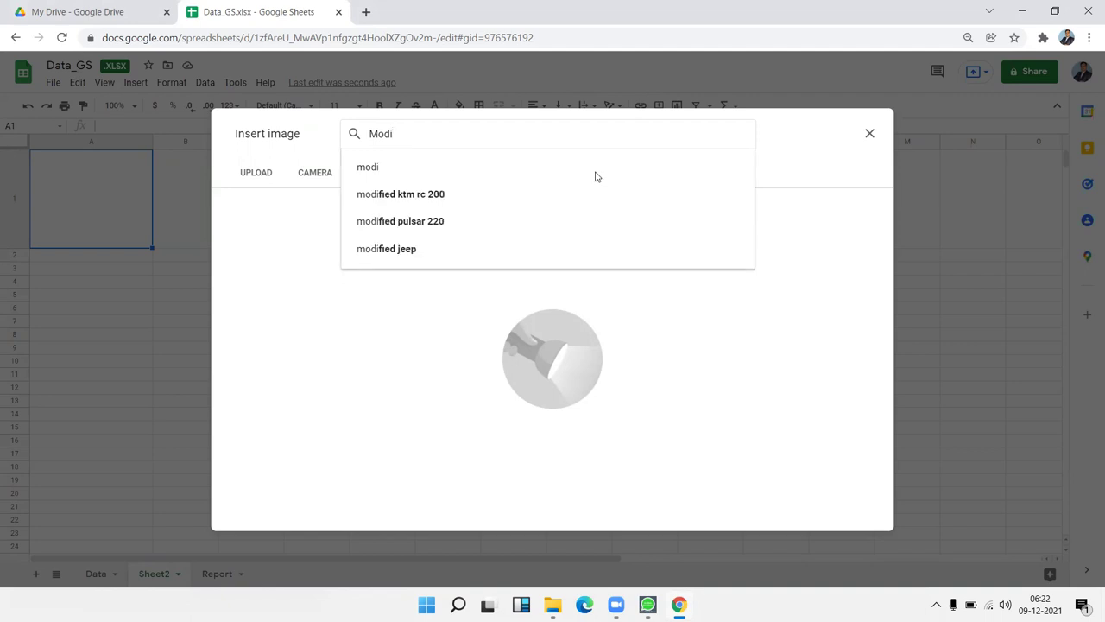
click(514, 177)
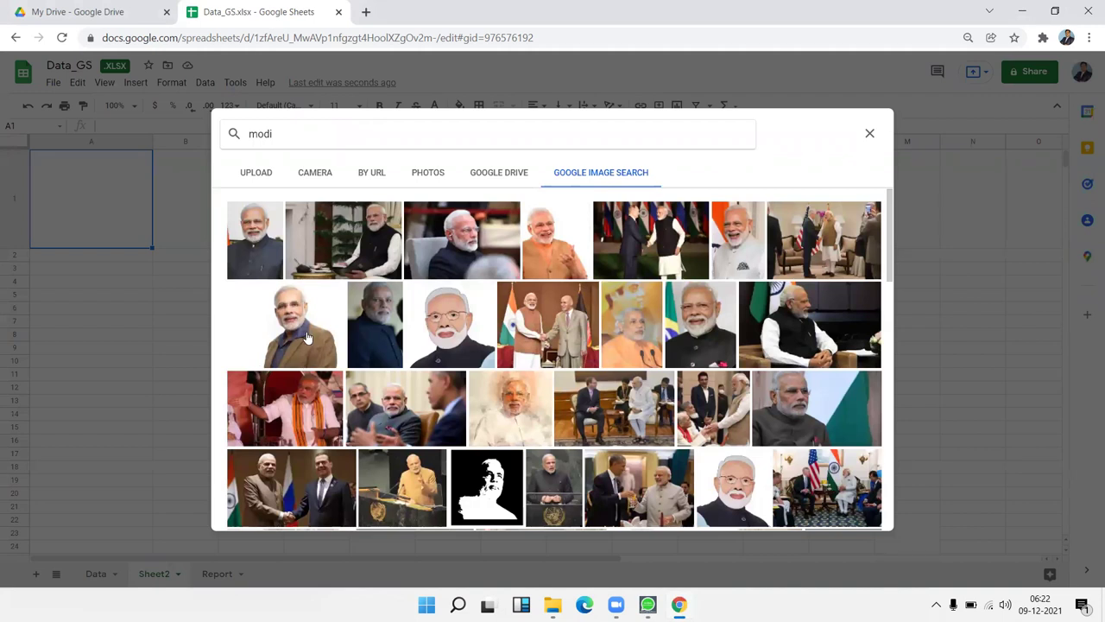
click(435, 347)
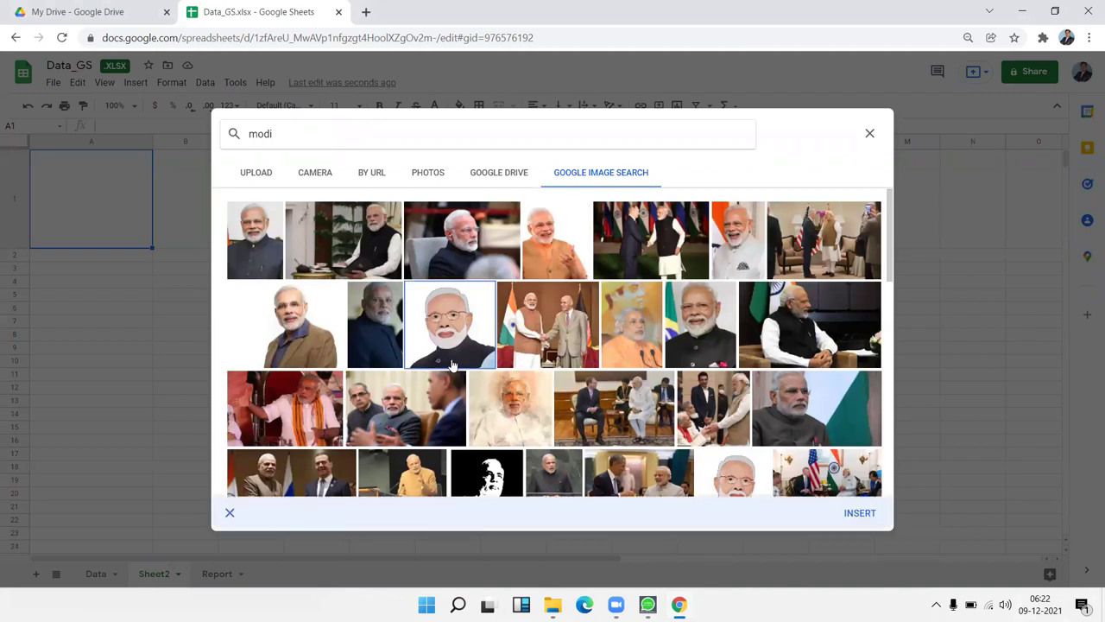
click(871, 519)
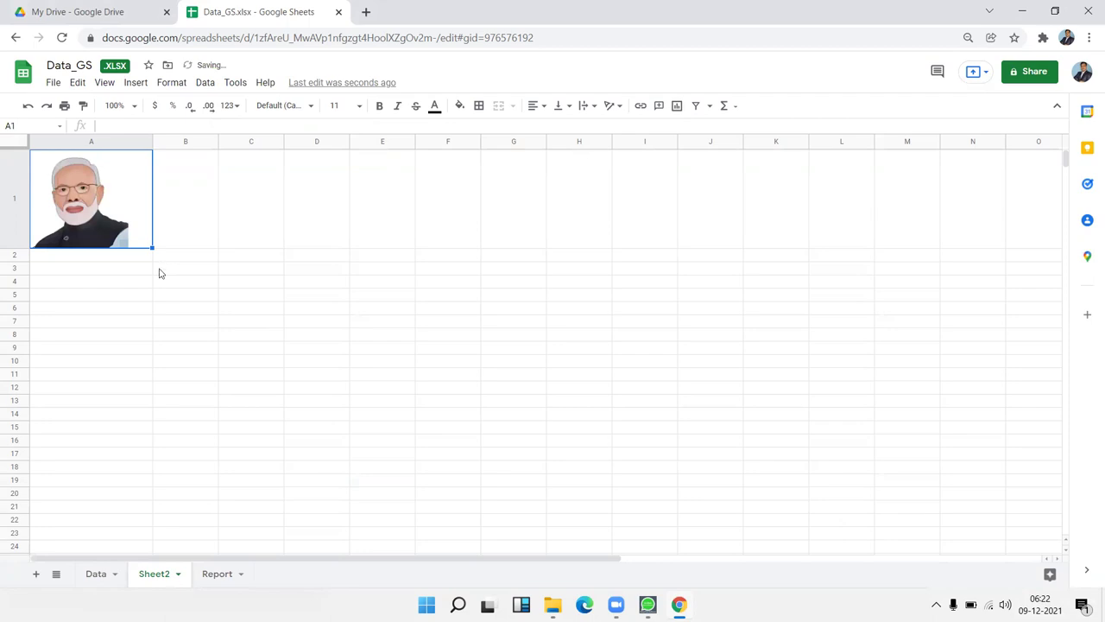
Select the image cell A1 and the A1:C1 range around it
click(235, 321)
click(125, 229)
drag(125, 228, 227, 233)
click(198, 312)
drag(110, 222, 306, 219)
click(95, 207)
Enter =A1 in D7 to copy the image and make row 7 taller
click(315, 322)
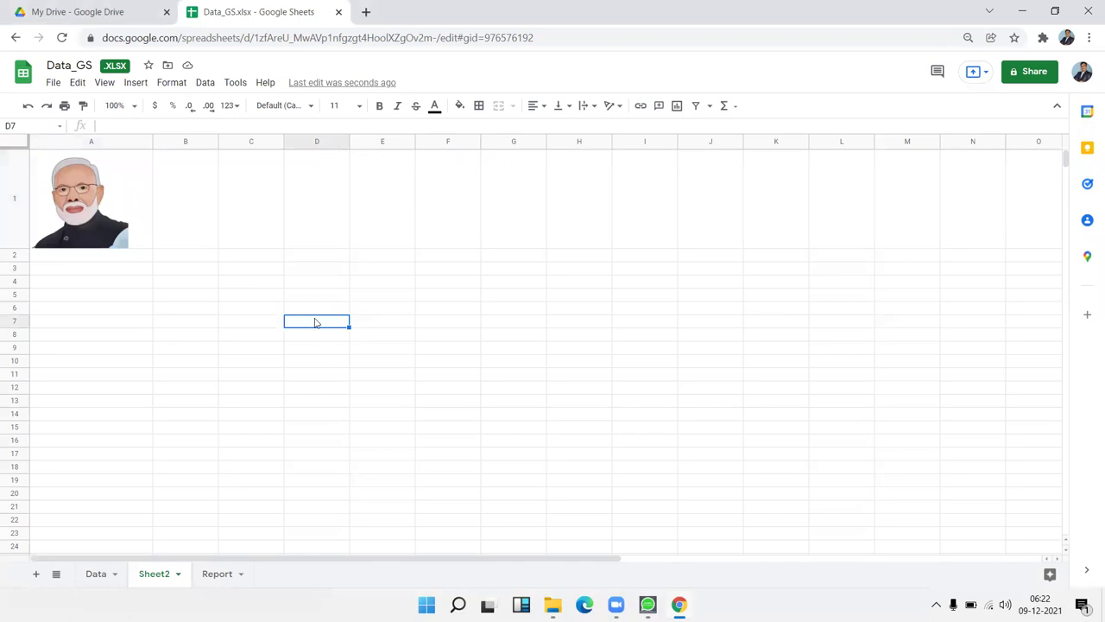
text(=)
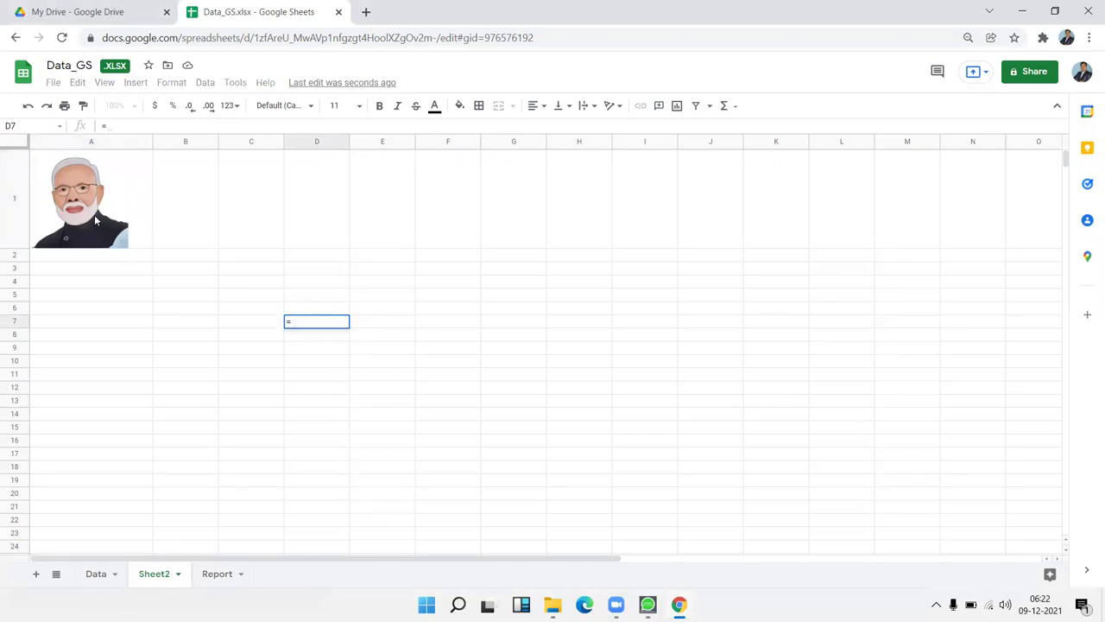
click(94, 215)
key(Return)
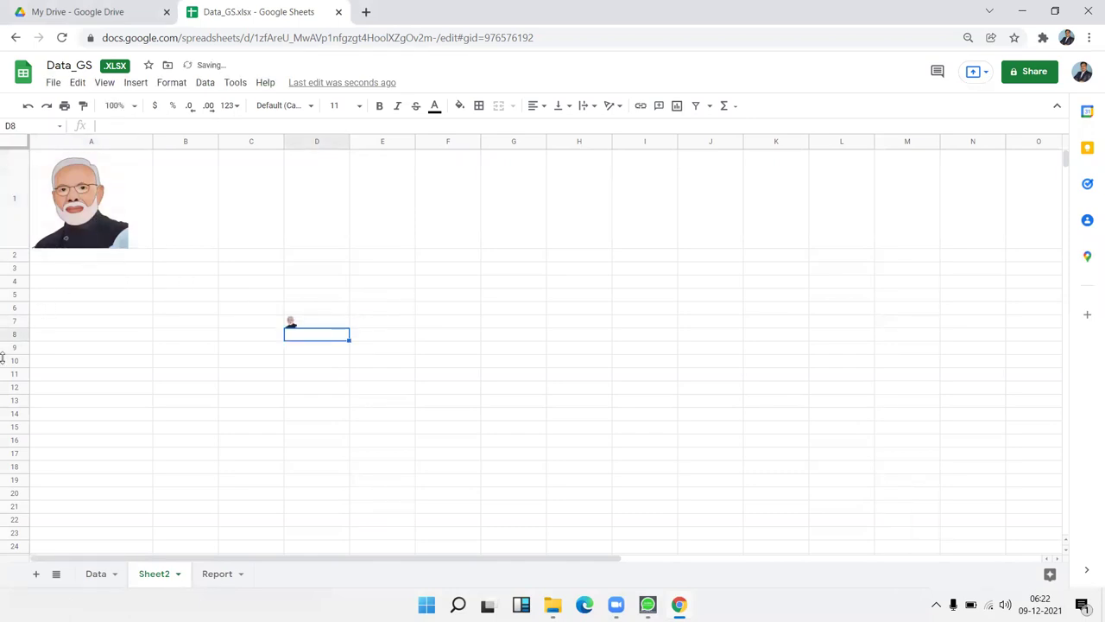
click(17, 314)
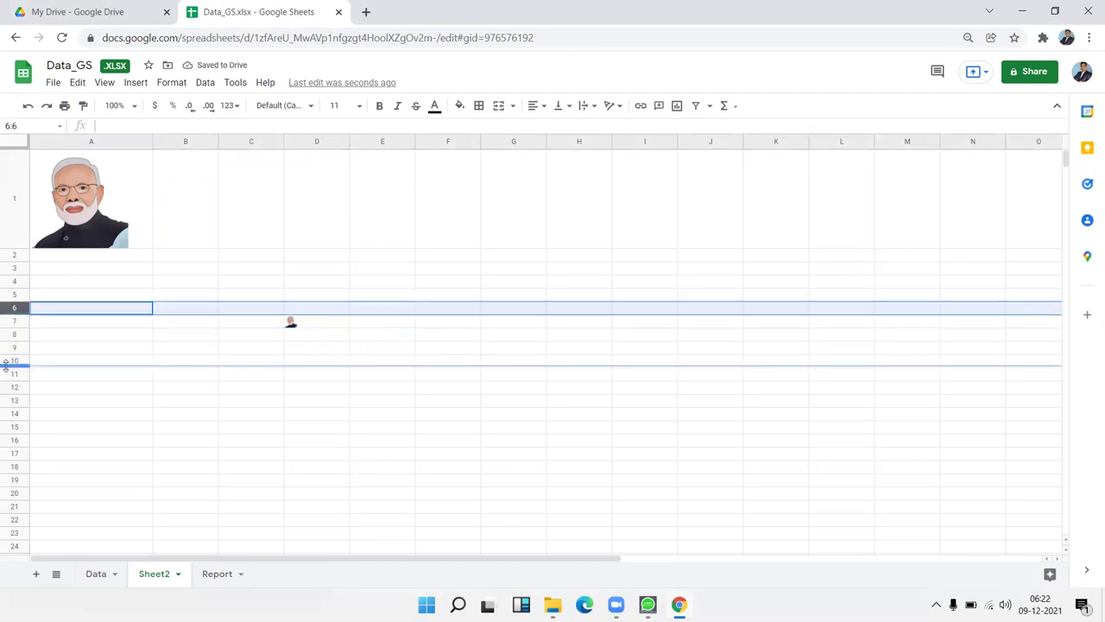
drag(13, 326, 13, 366)
Clear the =A1 formula from D7 and reselect cells around the A1 image
click(340, 359)
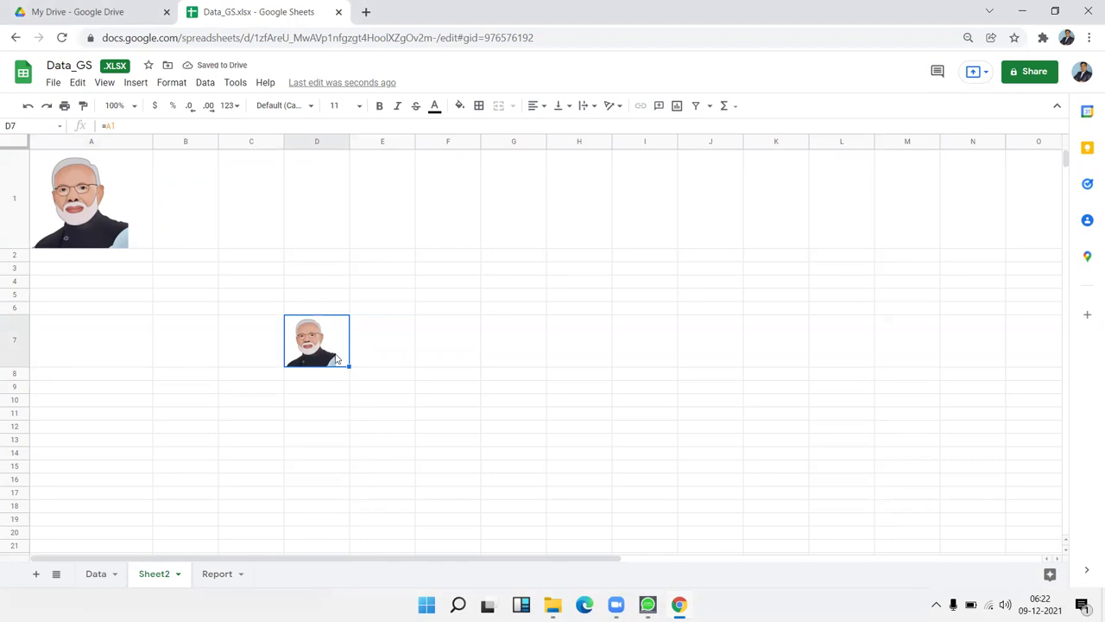
click(335, 390)
click(317, 365)
key(Delete)
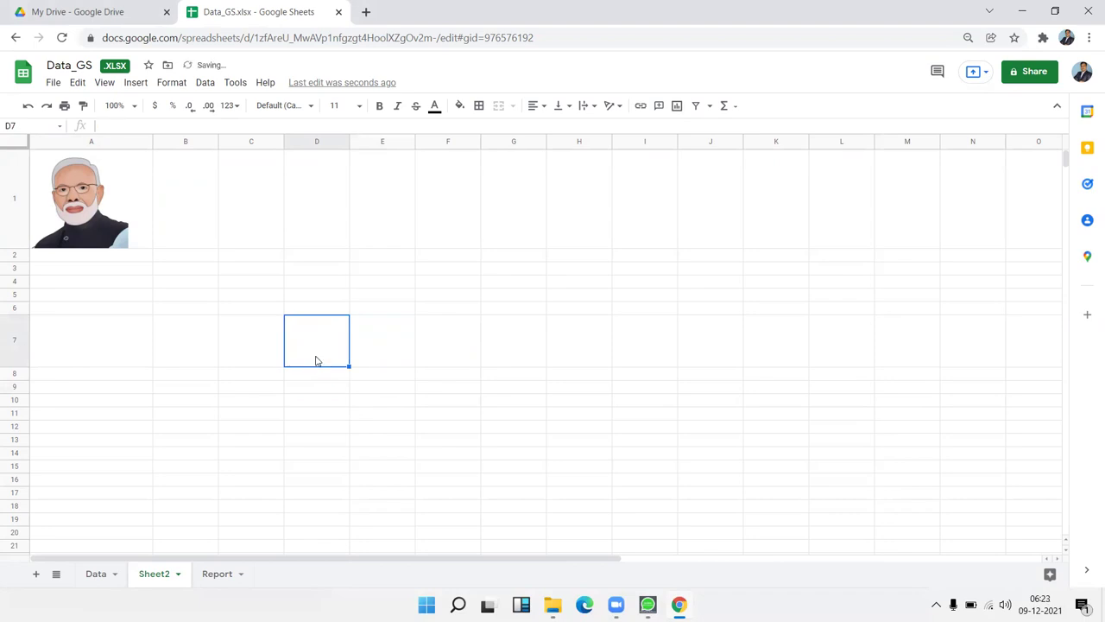
drag(101, 177, 744, 208)
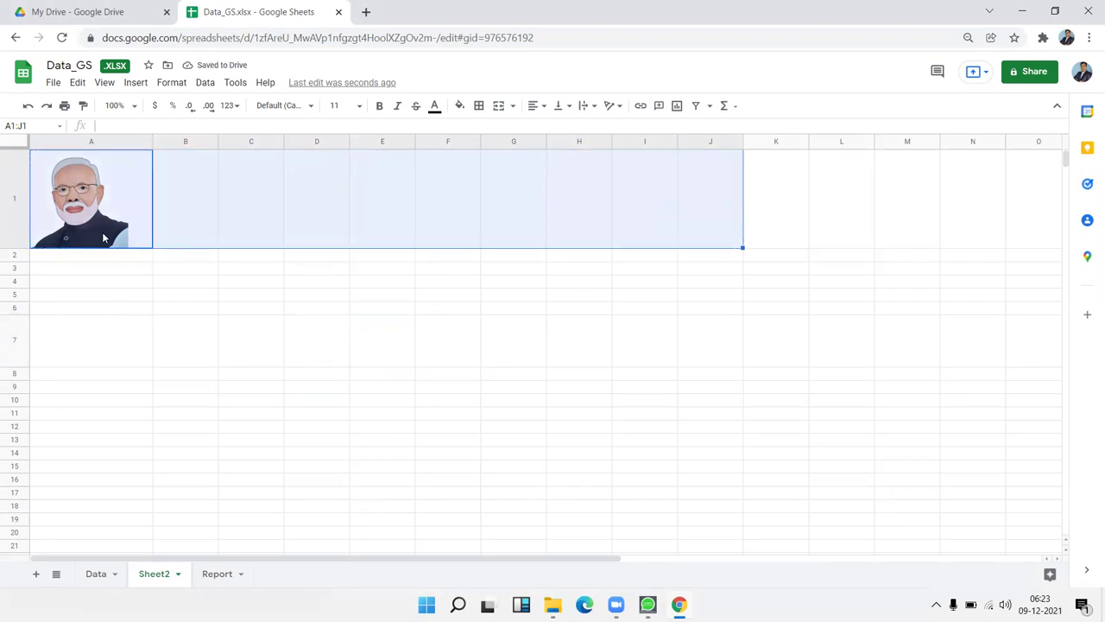
drag(290, 355, 259, 349)
click(129, 220)
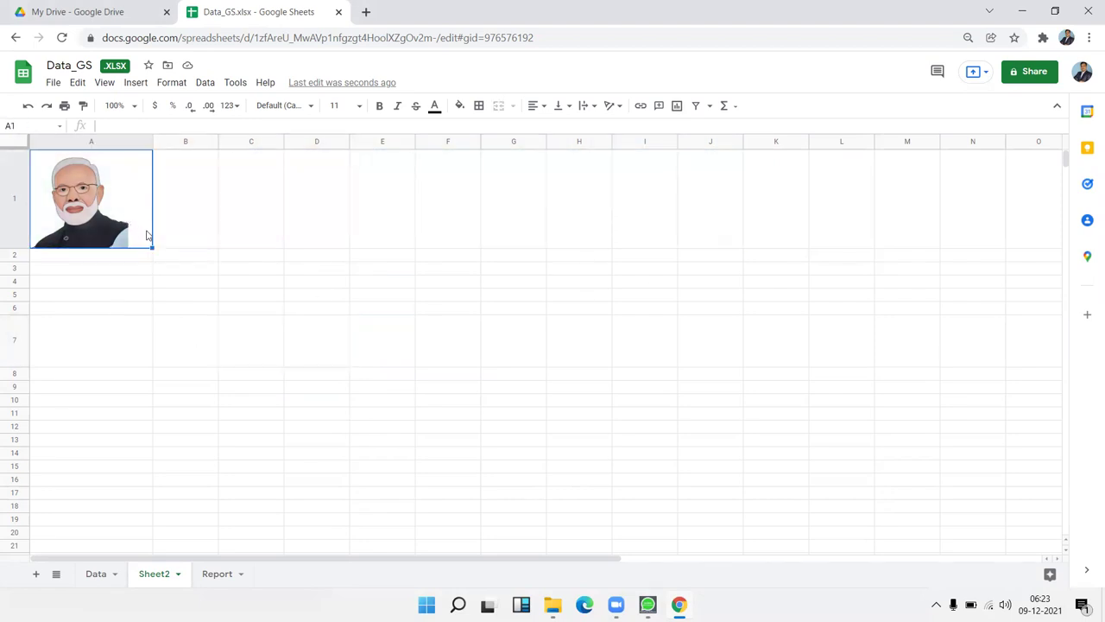
drag(151, 235, 254, 234)
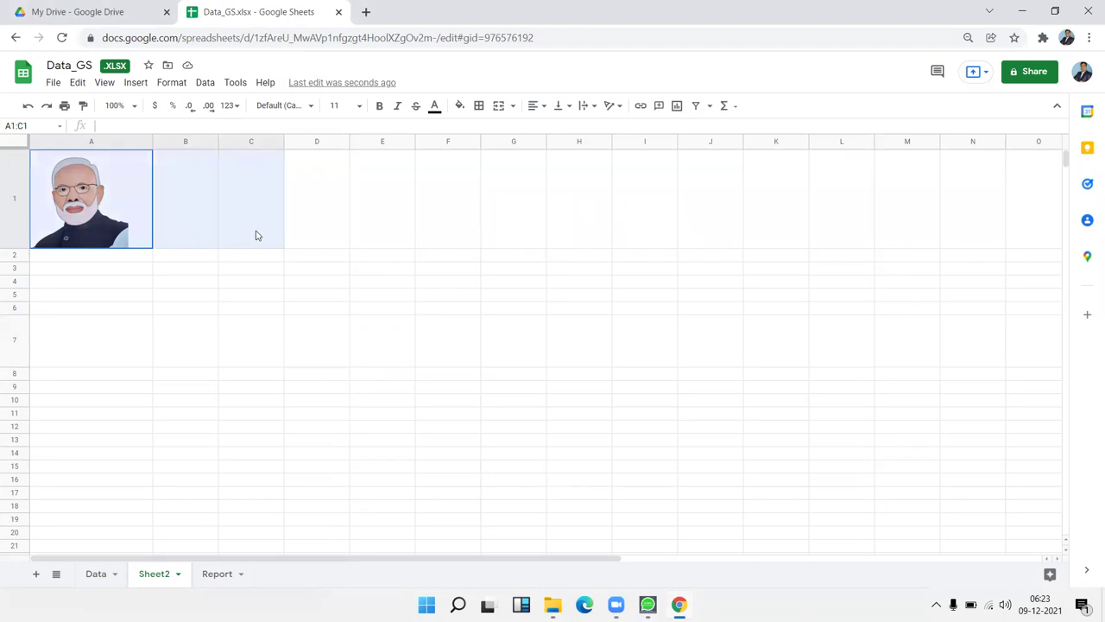
click(225, 312)
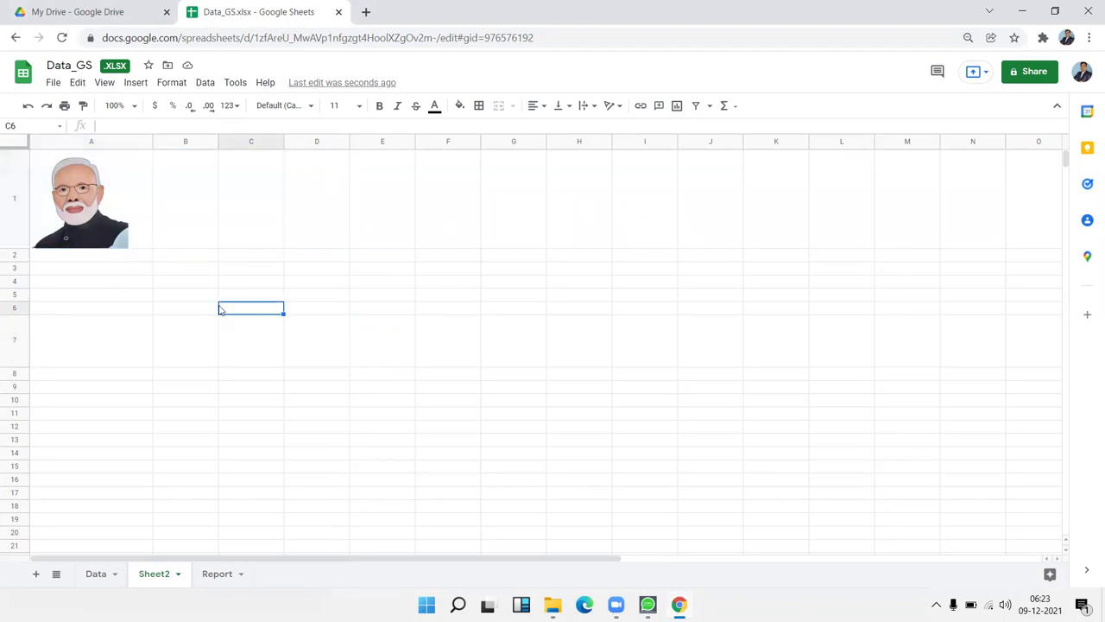
click(113, 272)
click(137, 83)
Insert a cartoon portrait over the cells from Google Image Search, declining camera access
mouse_move(169, 302)
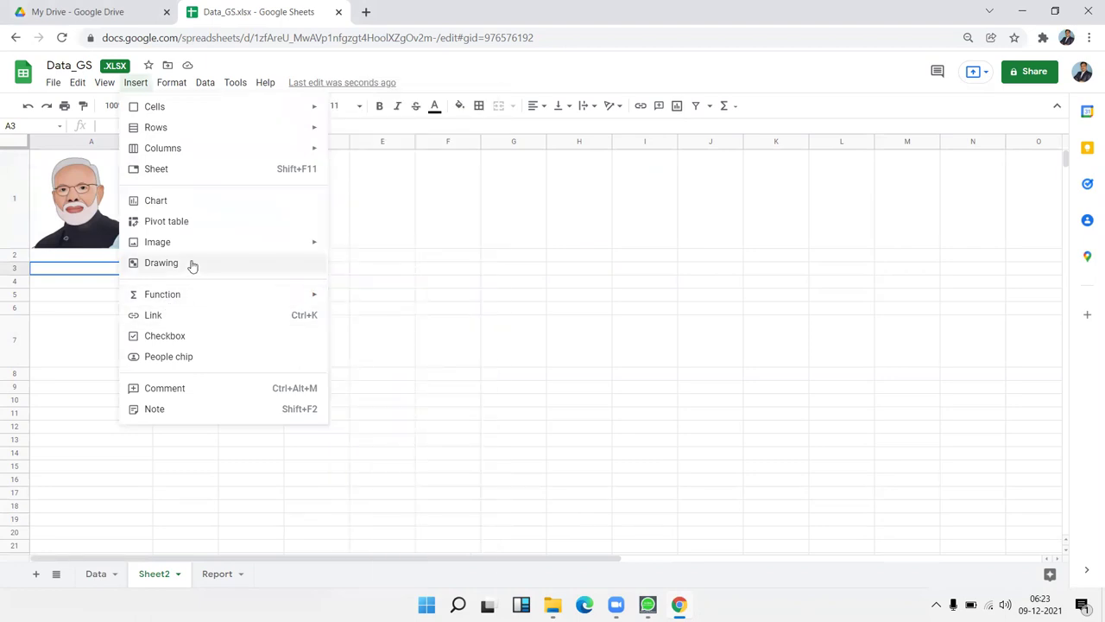
mouse_move(193, 249)
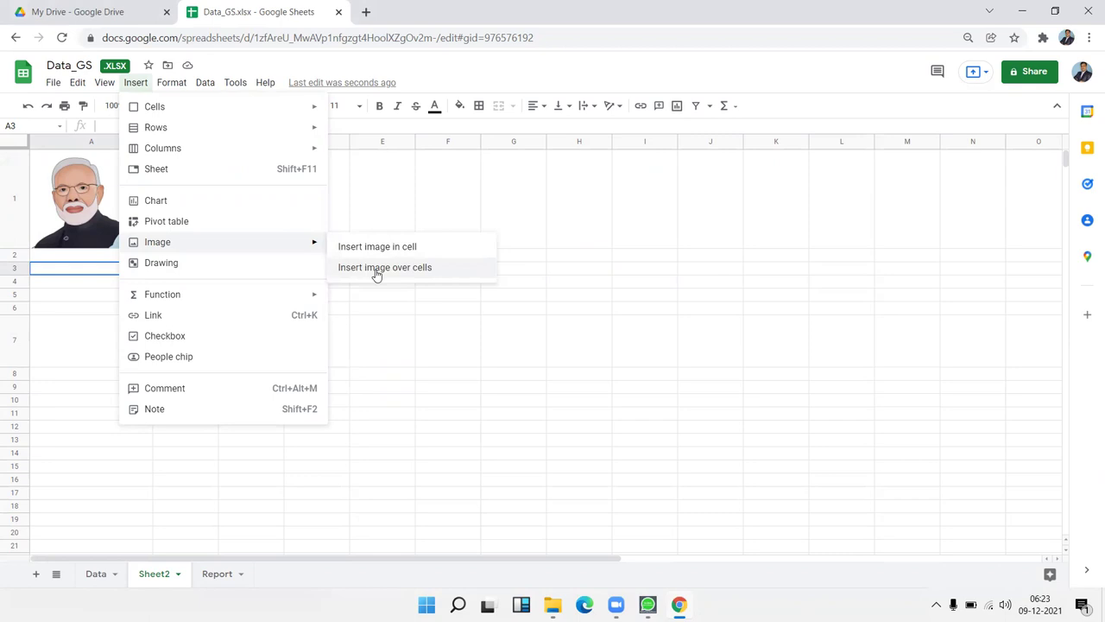
click(376, 268)
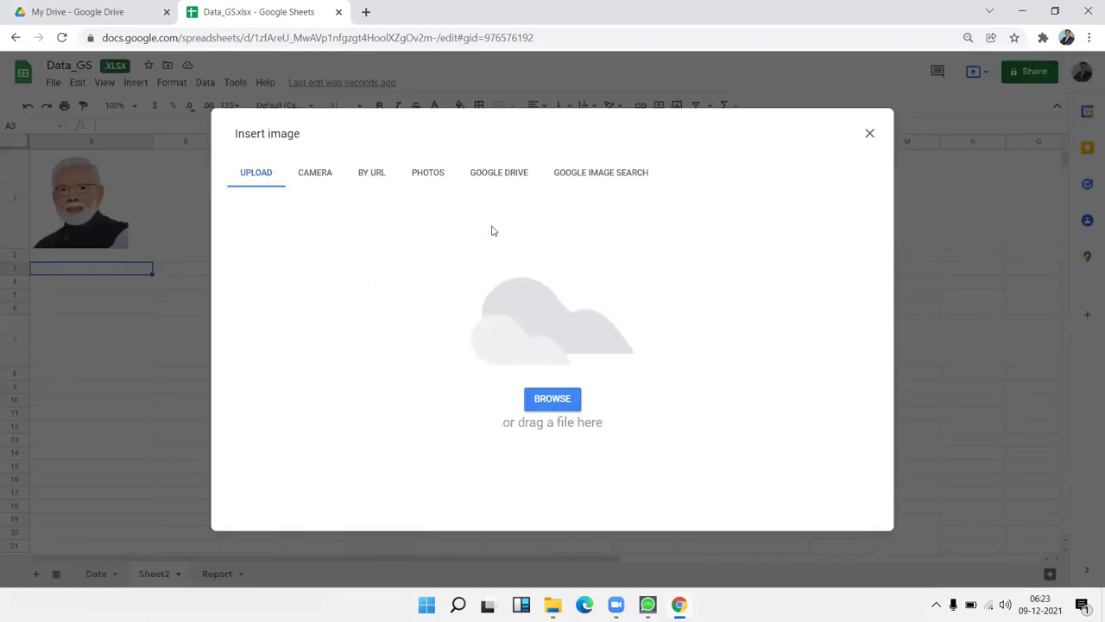
click(310, 177)
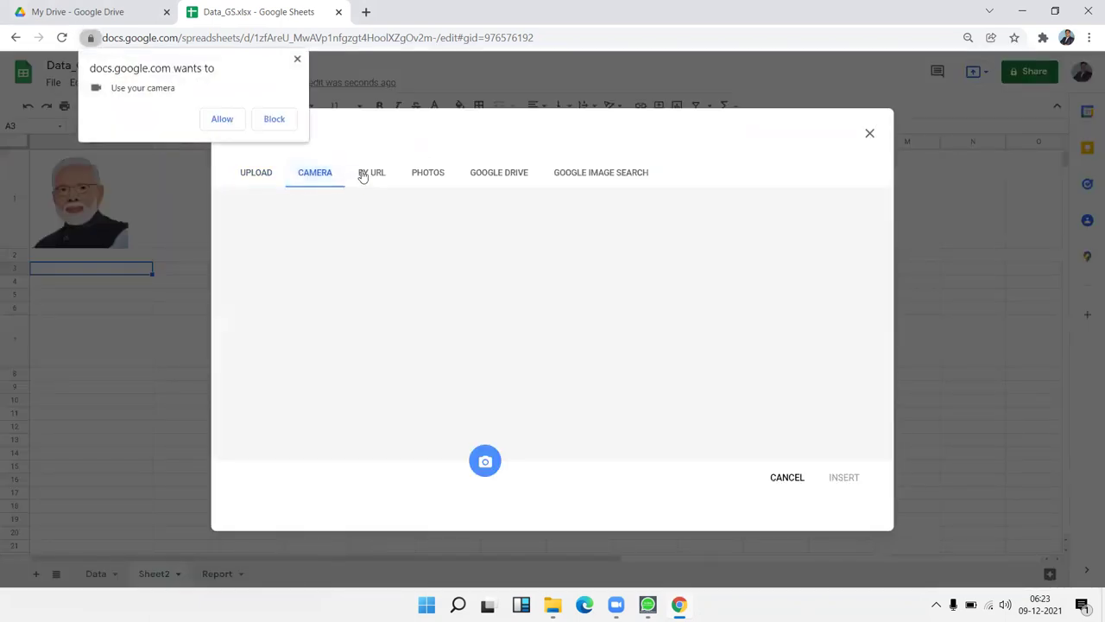
click(298, 58)
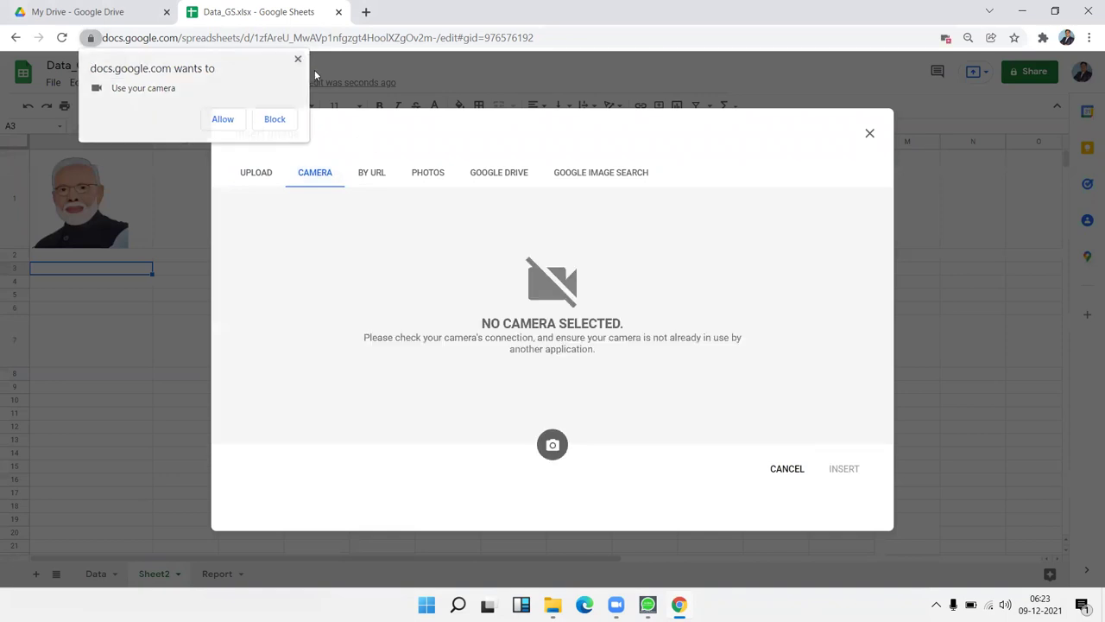
click(593, 180)
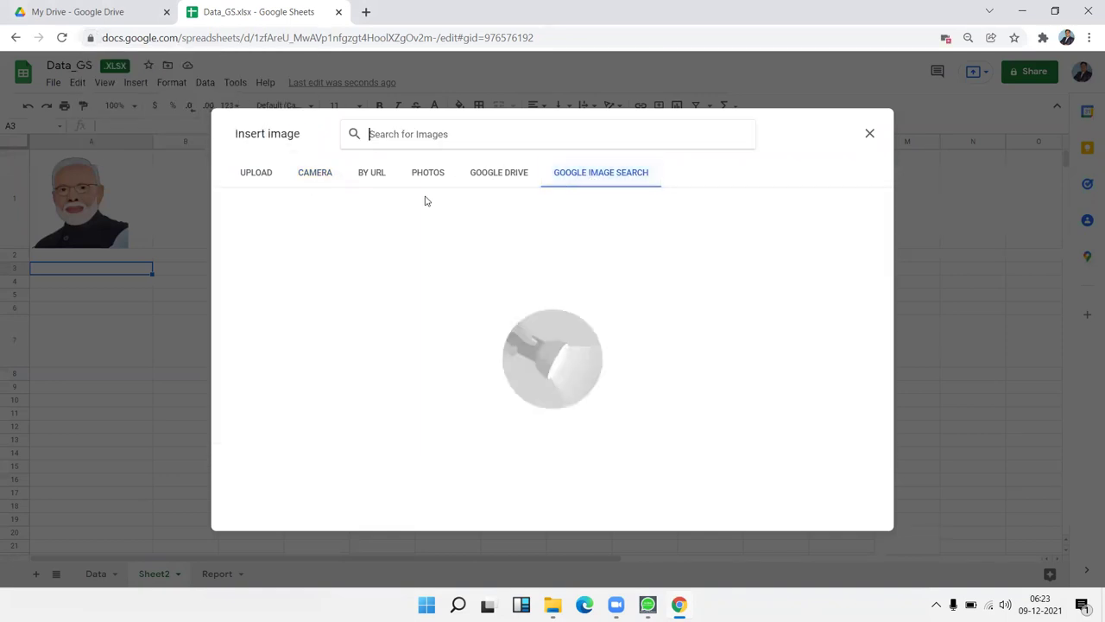
text(mod)
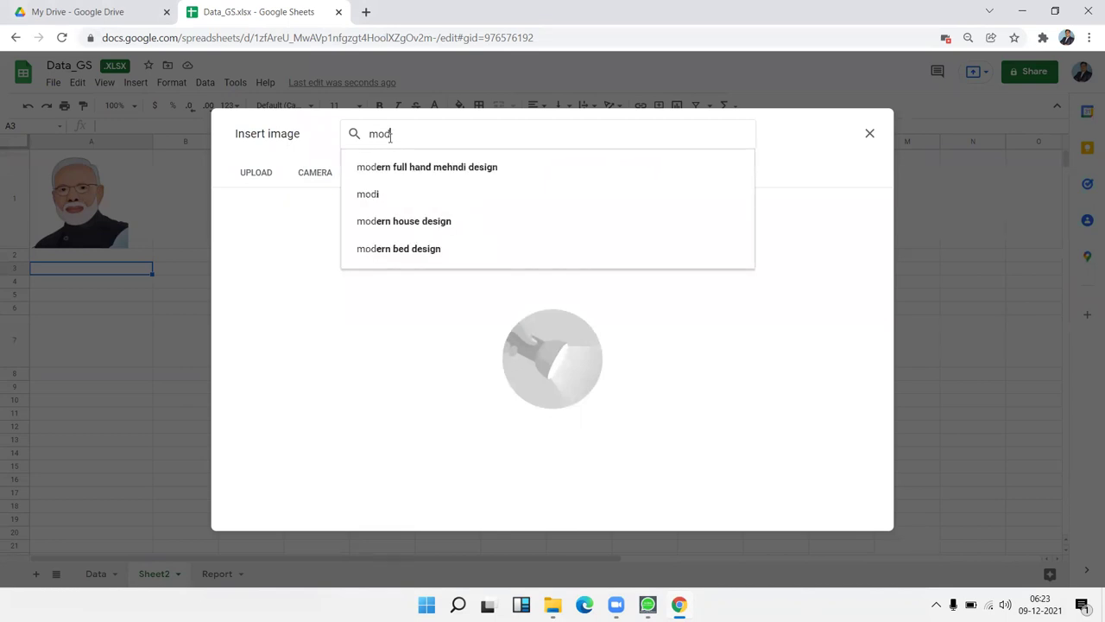
key(Return)
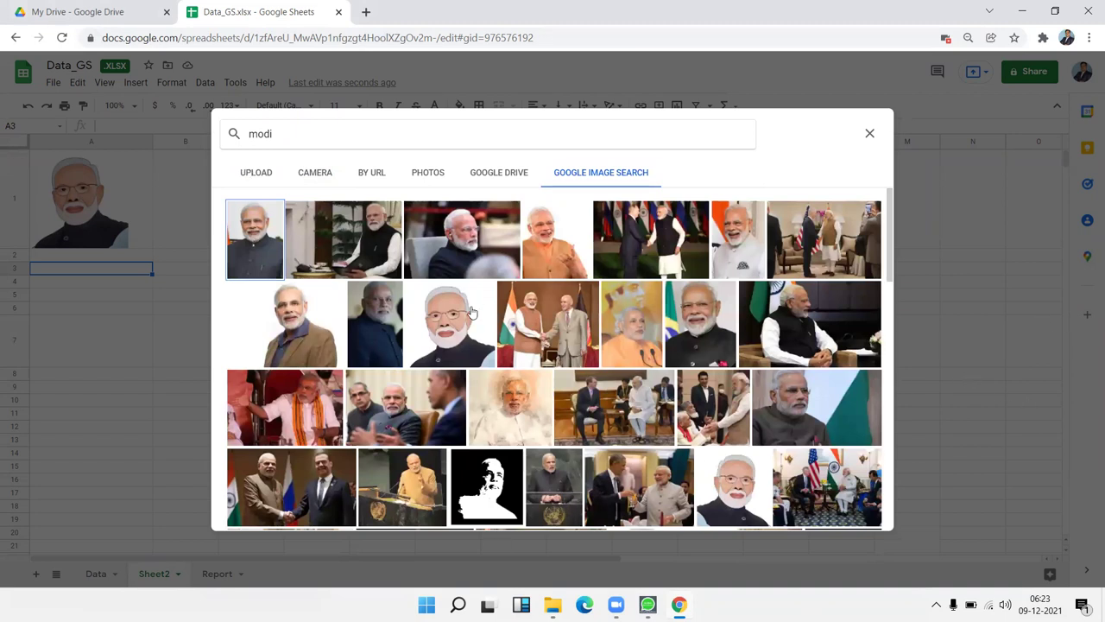
click(437, 338)
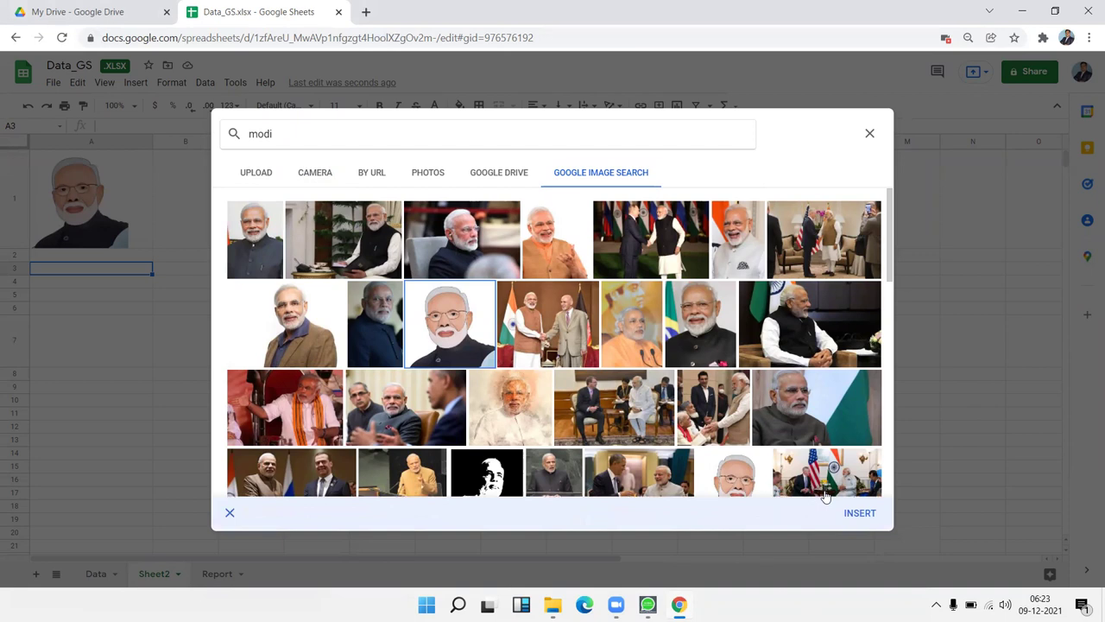
click(859, 516)
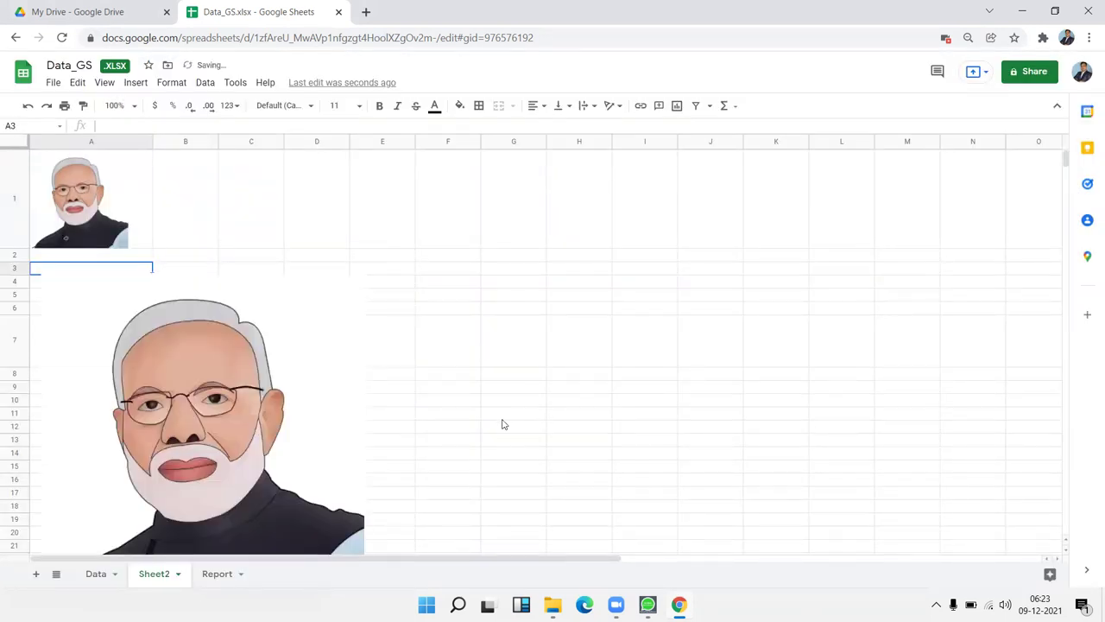
Shrink the large portrait and move it over columns F–H
drag(294, 393, 604, 312)
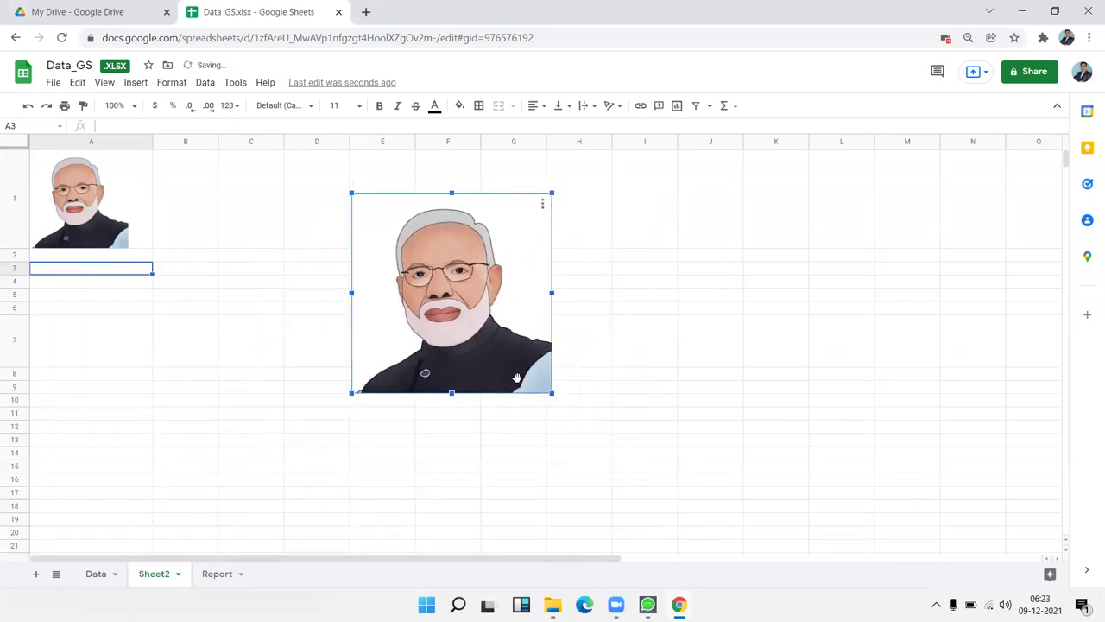
drag(675, 517, 499, 340)
mouse_move(380, 343)
mouse_down()
mouse_move(484, 393)
mouse_move(400, 440)
mouse_up()
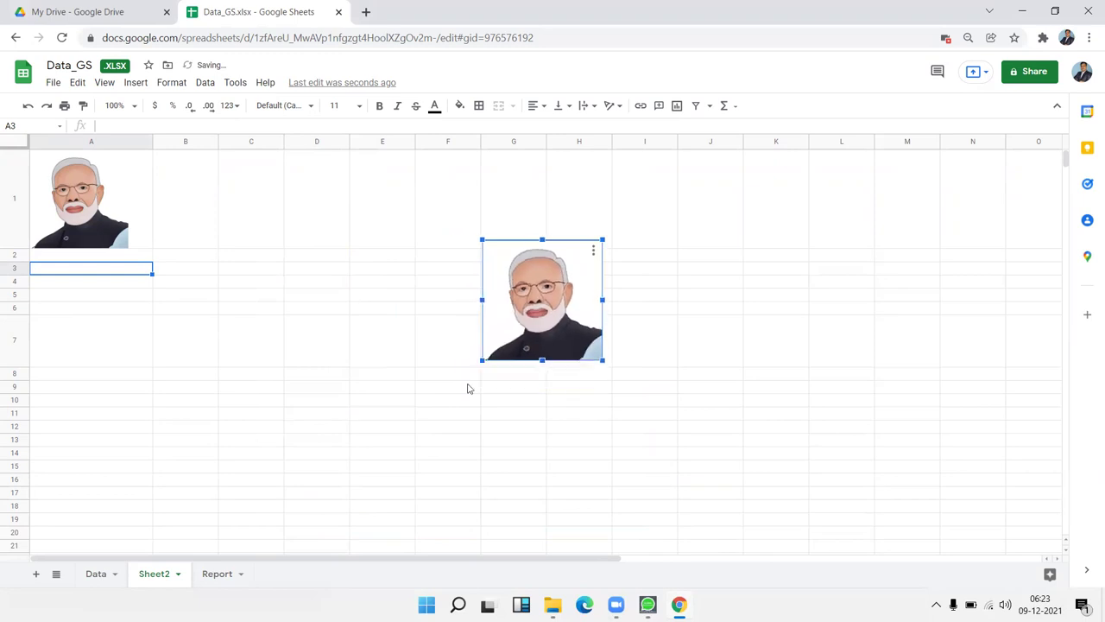
Give the portrait the alt text description 'PM of India'
click(592, 252)
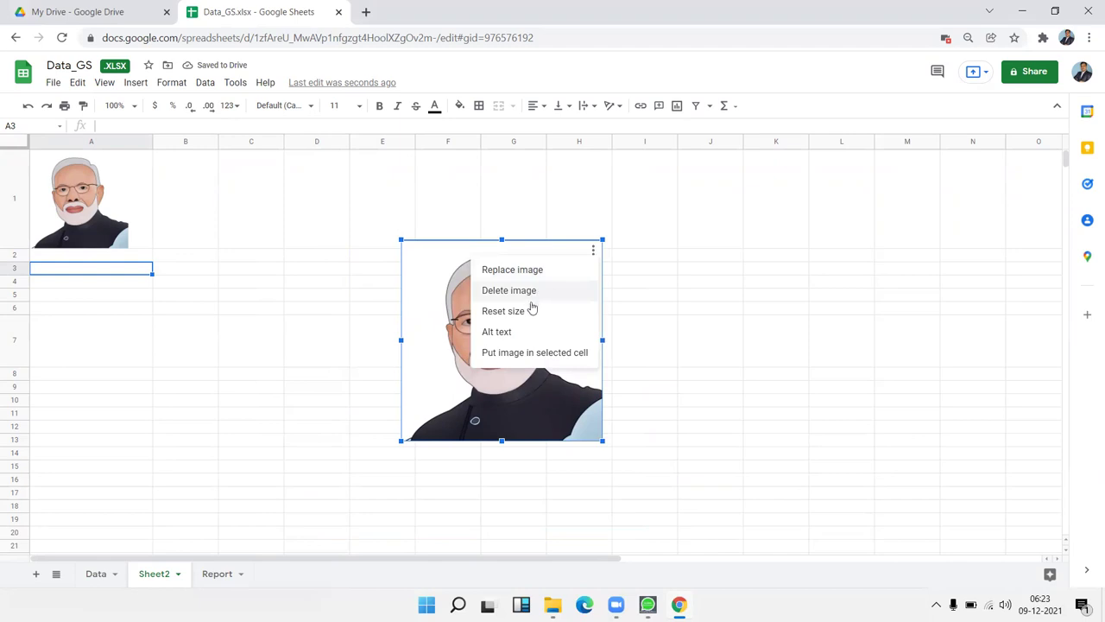
click(521, 332)
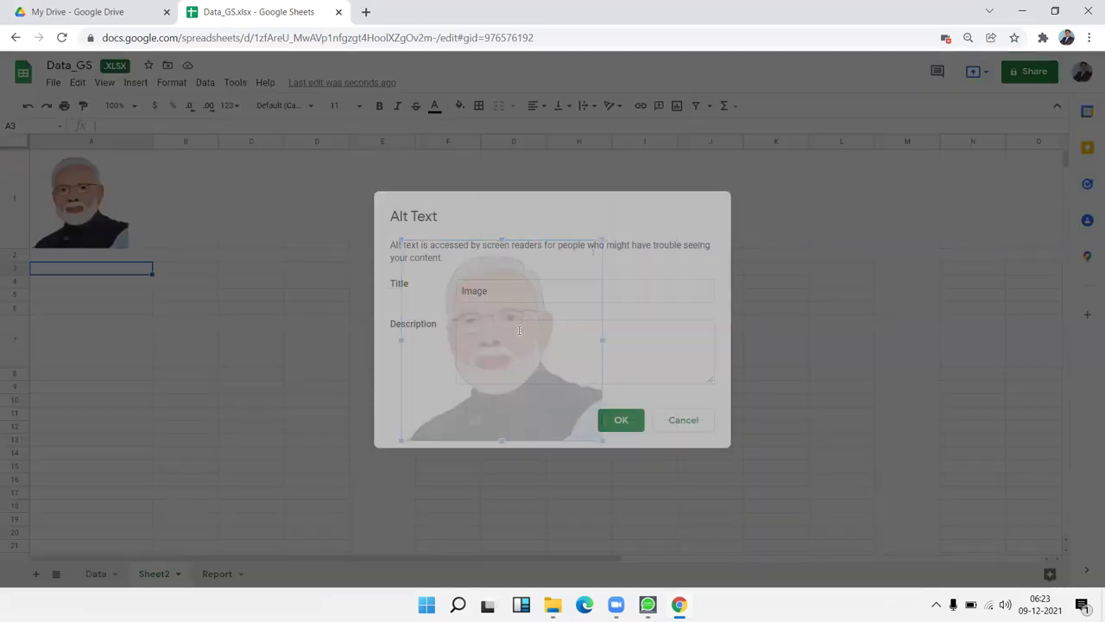
click(505, 342)
text(PM of IIndia)
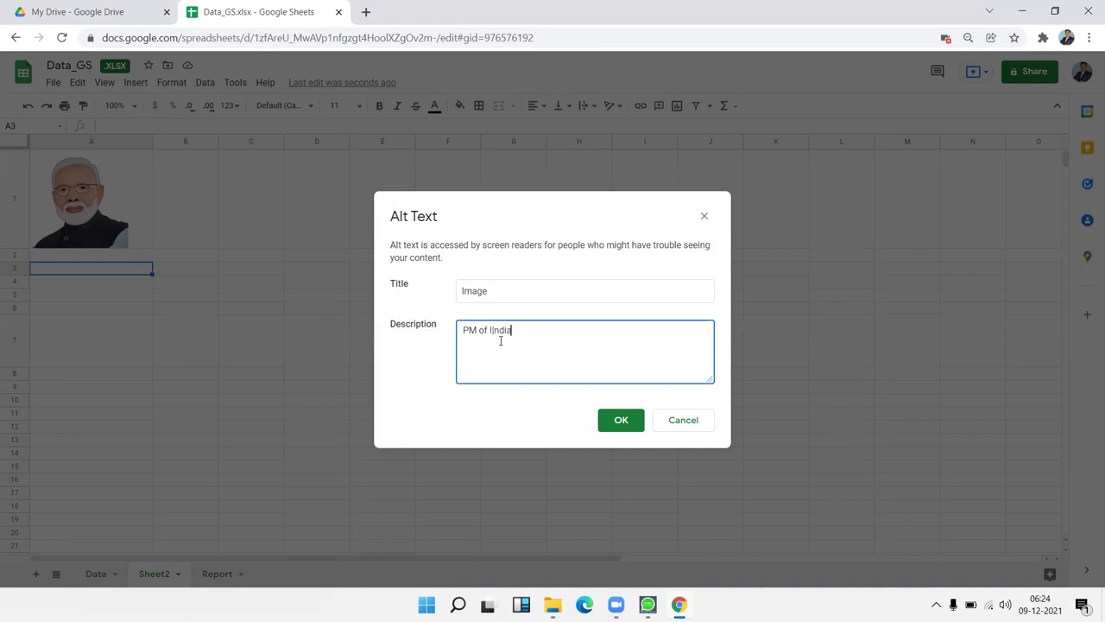
click(621, 419)
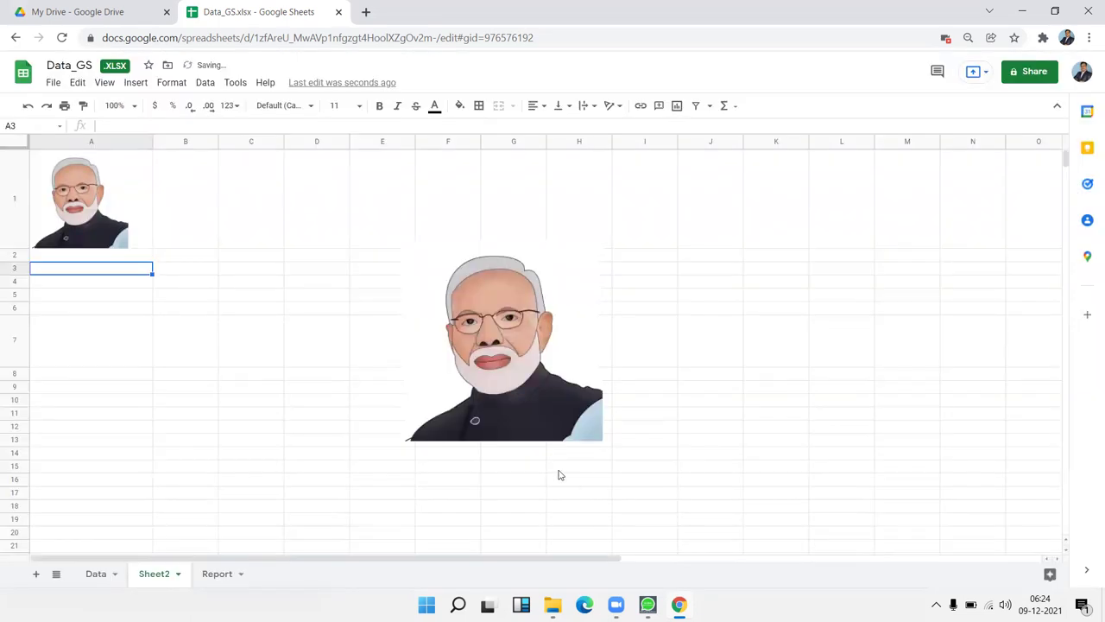
Reselect the portrait and move it left over columns D–F
click(854, 456)
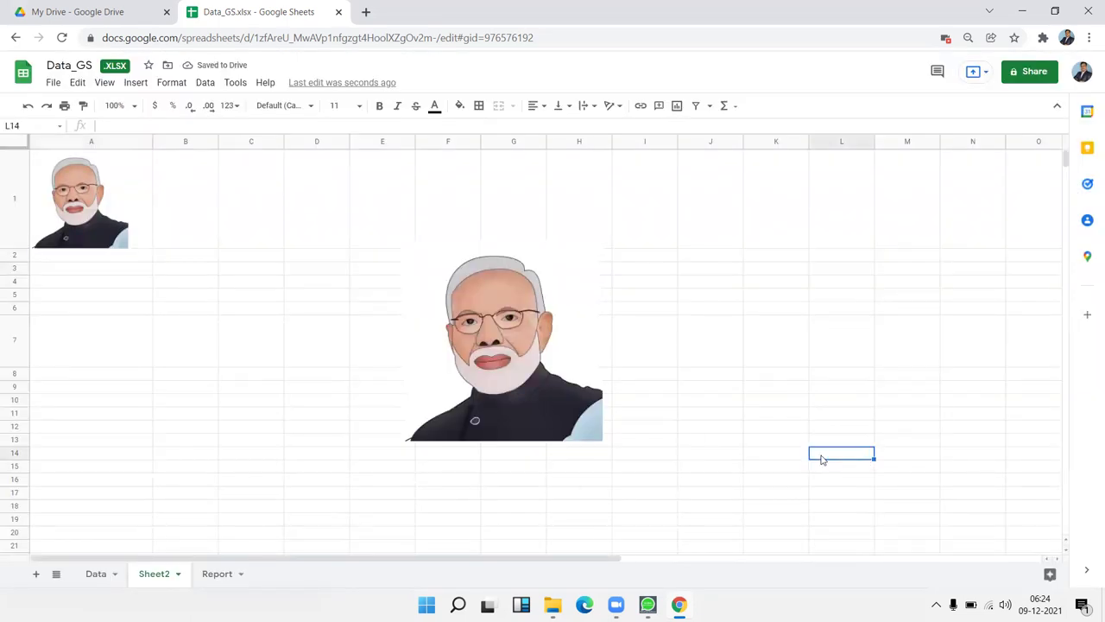
click(587, 435)
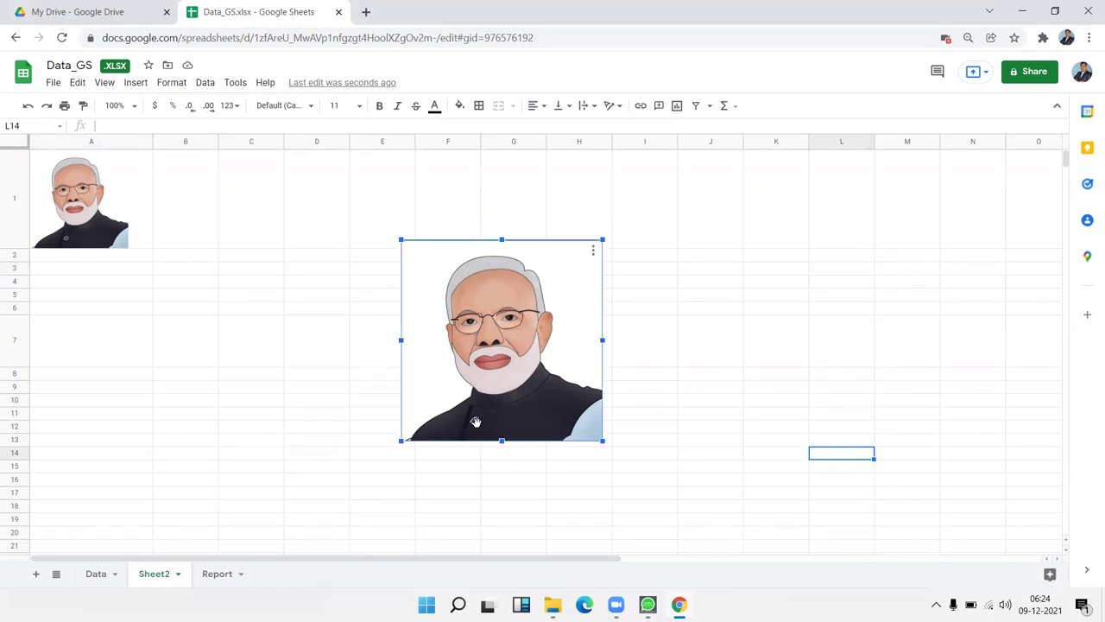
click(663, 327)
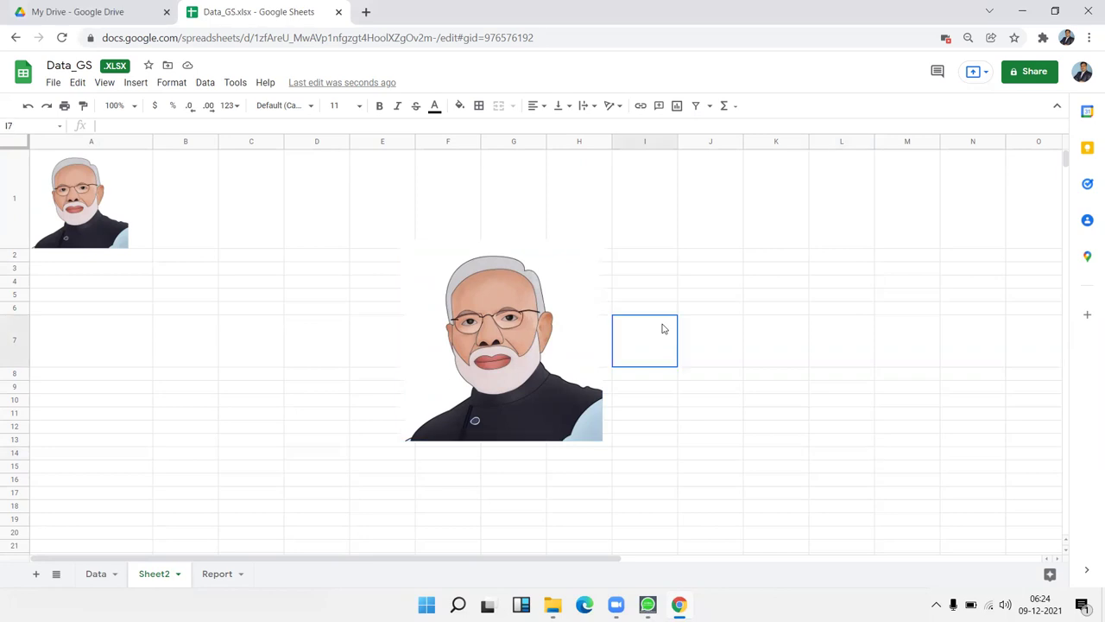
click(574, 335)
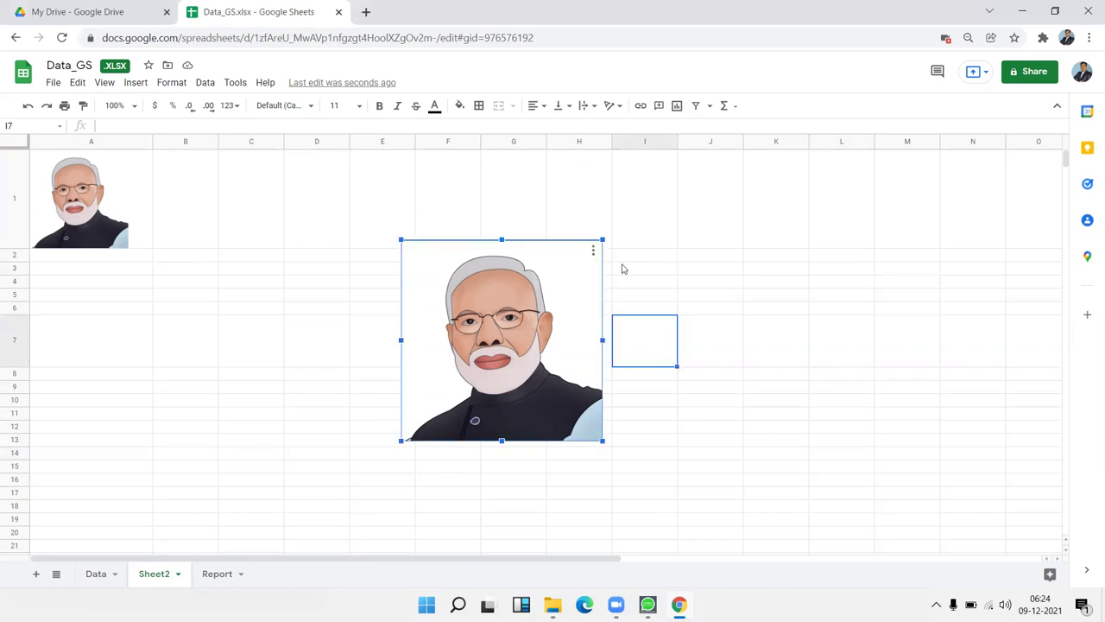
click(593, 252)
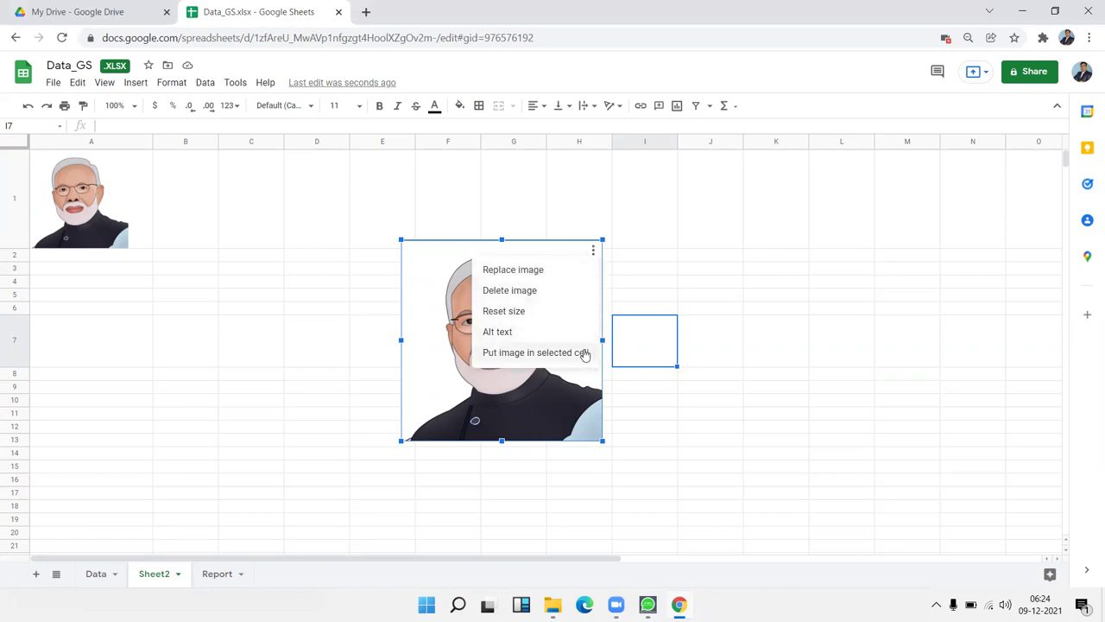
click(667, 417)
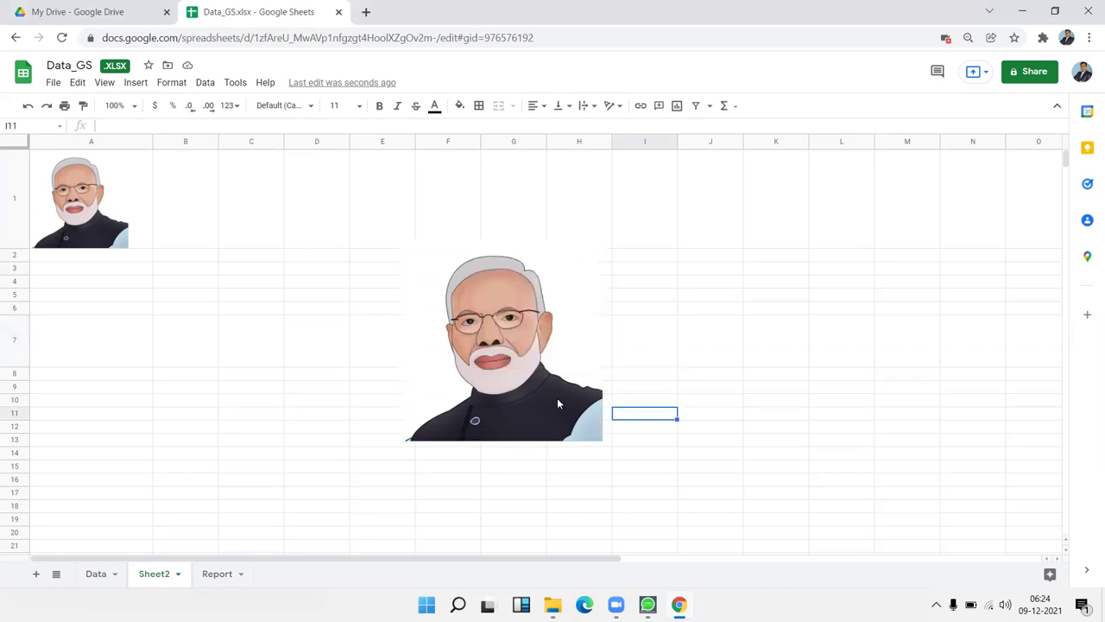
drag(556, 403, 436, 420)
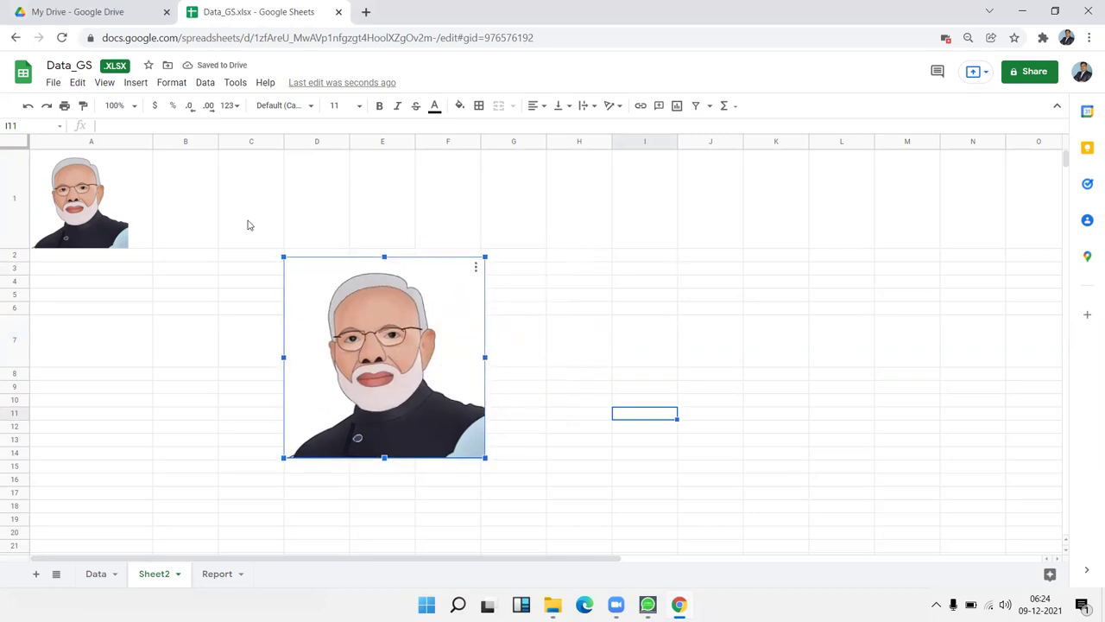
click(474, 270)
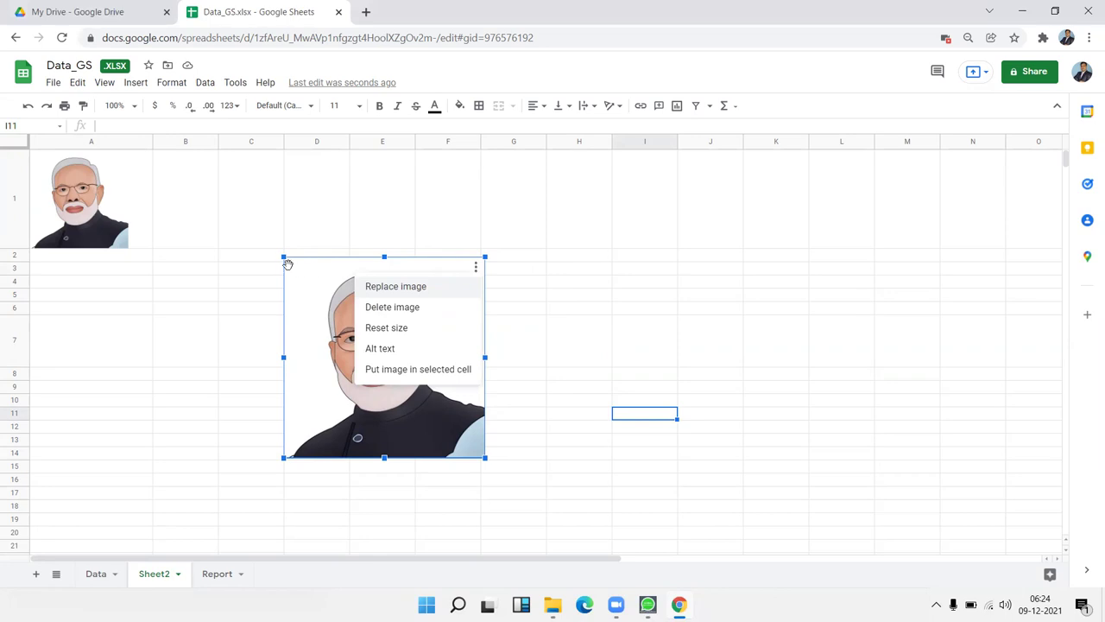
Narrow the portrait from its left side, undoing an over-squeezed first attempt
click(282, 256)
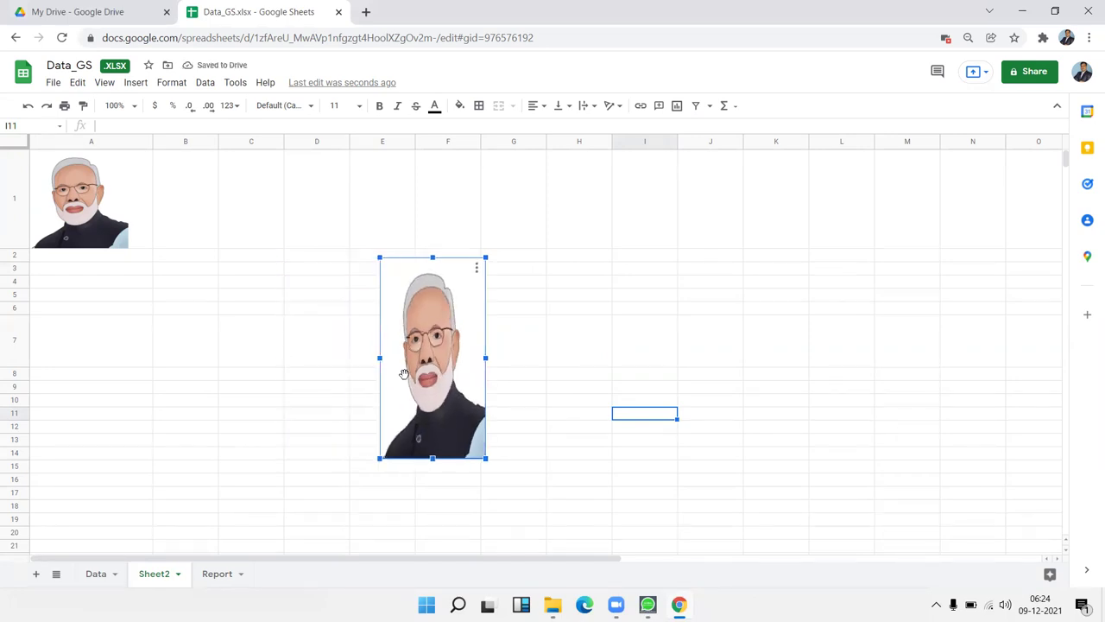
drag(284, 358, 472, 361)
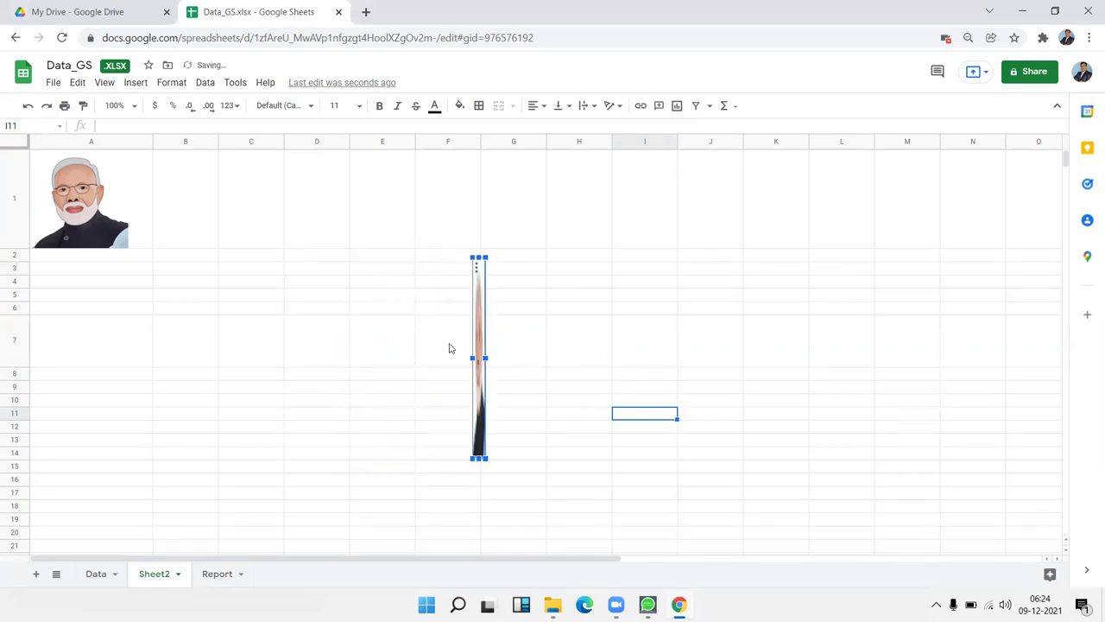
key(ctrl+z)
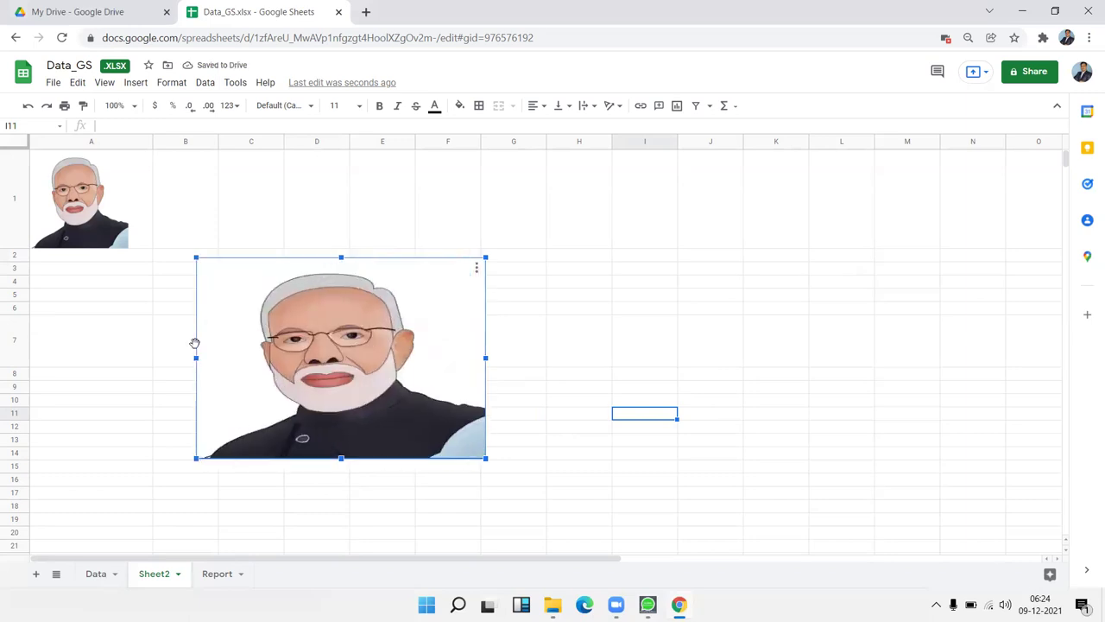
drag(231, 344, 300, 357)
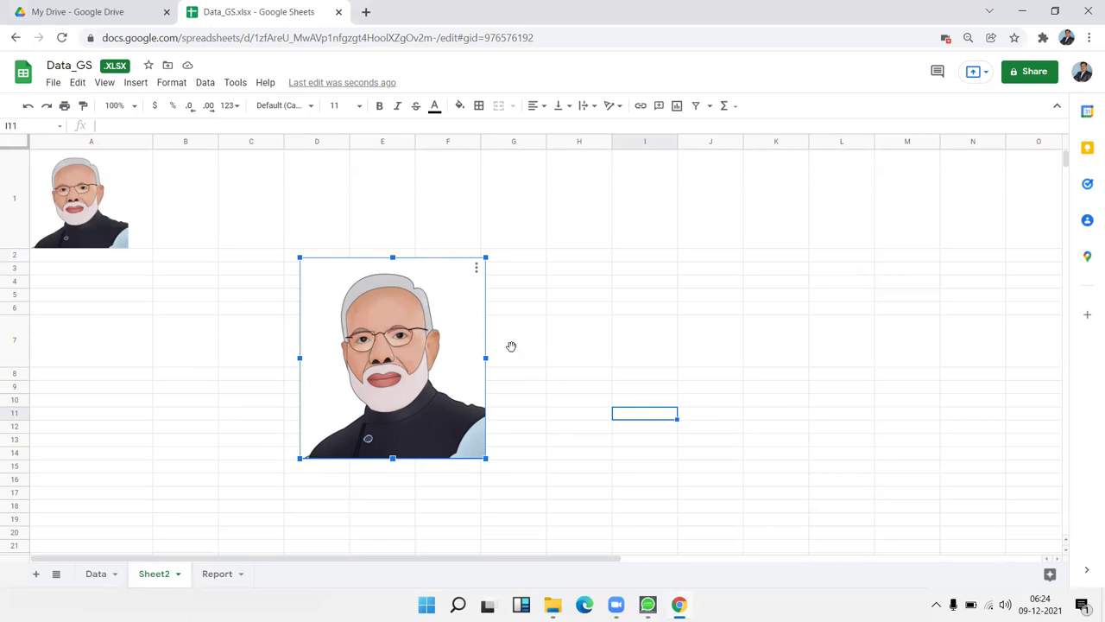
Select the floating portrait and delete it, then select cell F5
click(619, 346)
click(460, 342)
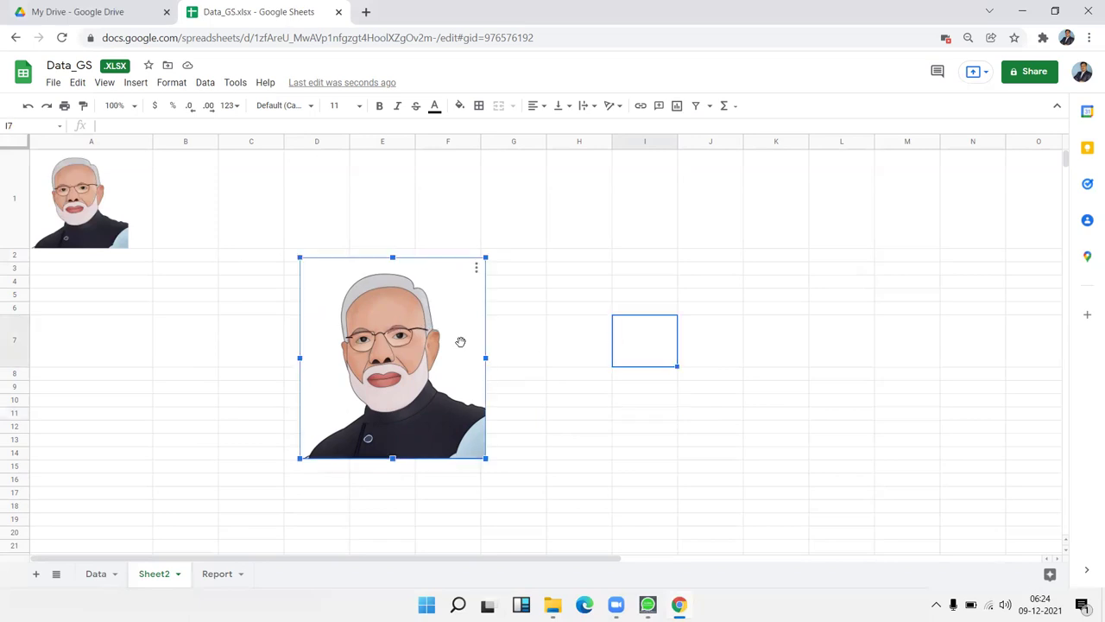
click(476, 269)
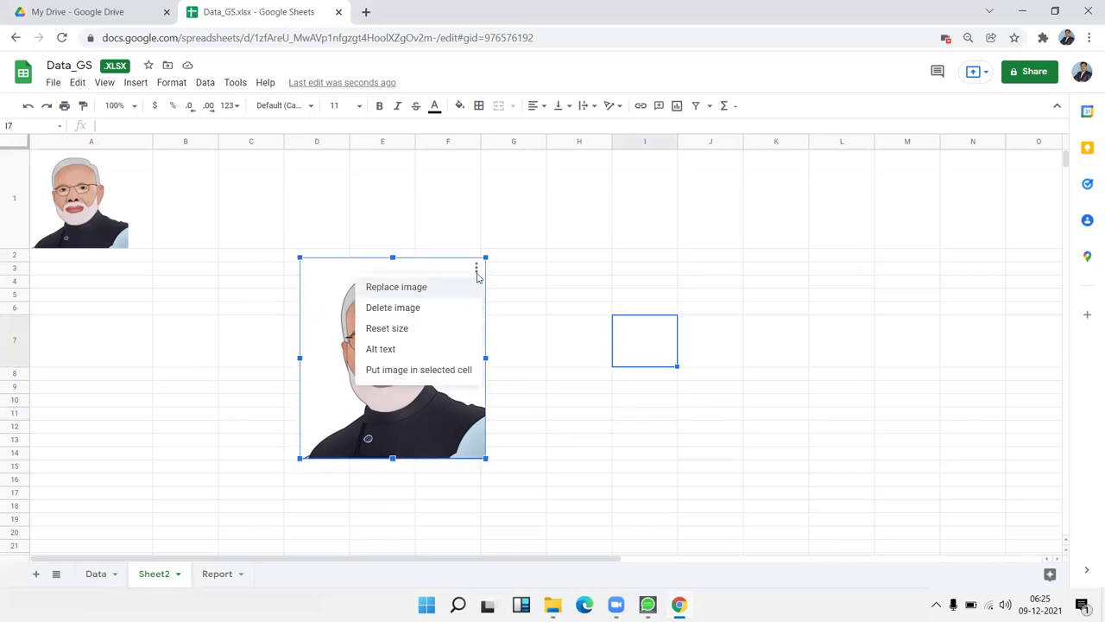
click(569, 312)
click(461, 334)
key(Delete)
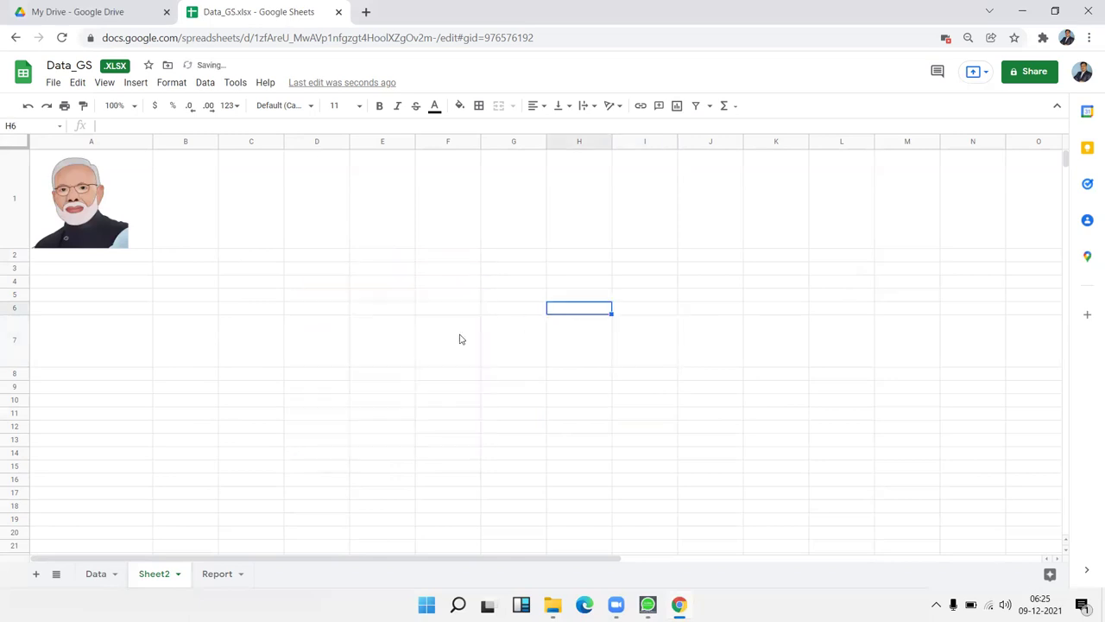
click(474, 293)
Start a new blank drawing from the Insert > Drawing menu
click(136, 83)
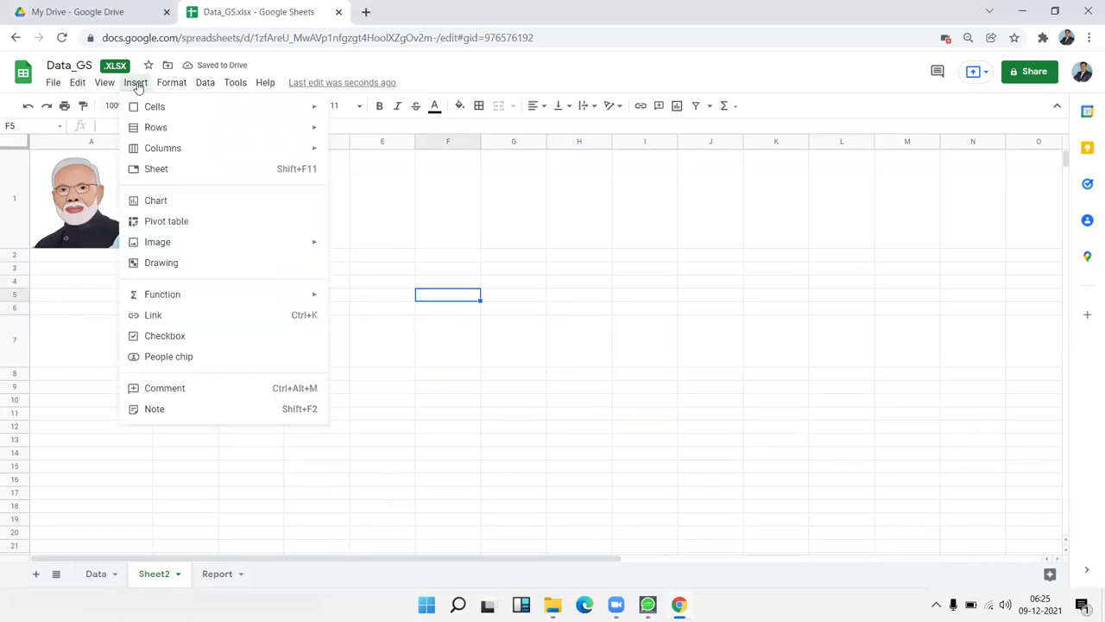
mouse_move(174, 250)
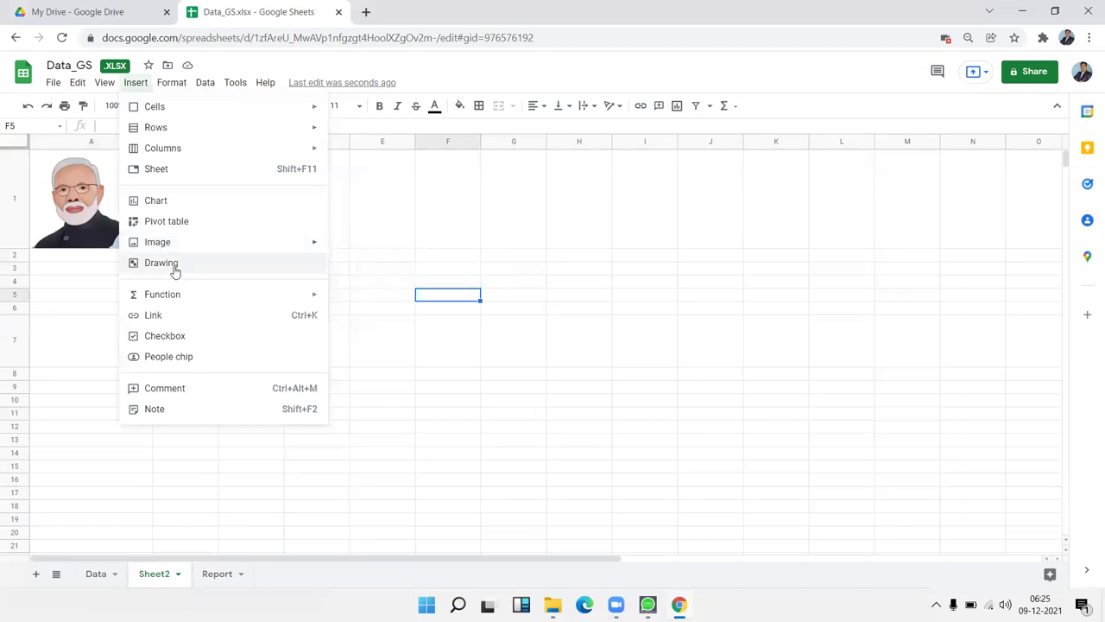
click(175, 269)
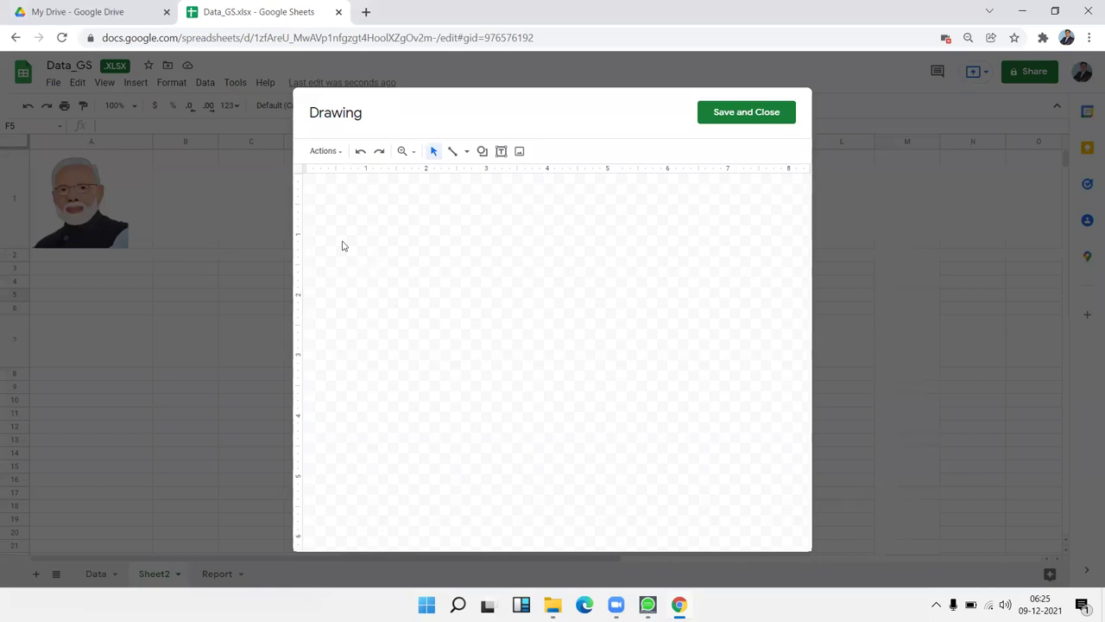
With the Line tool, draw a short stroke and a three-peak zigzag polyline
click(453, 153)
drag(354, 205, 372, 214)
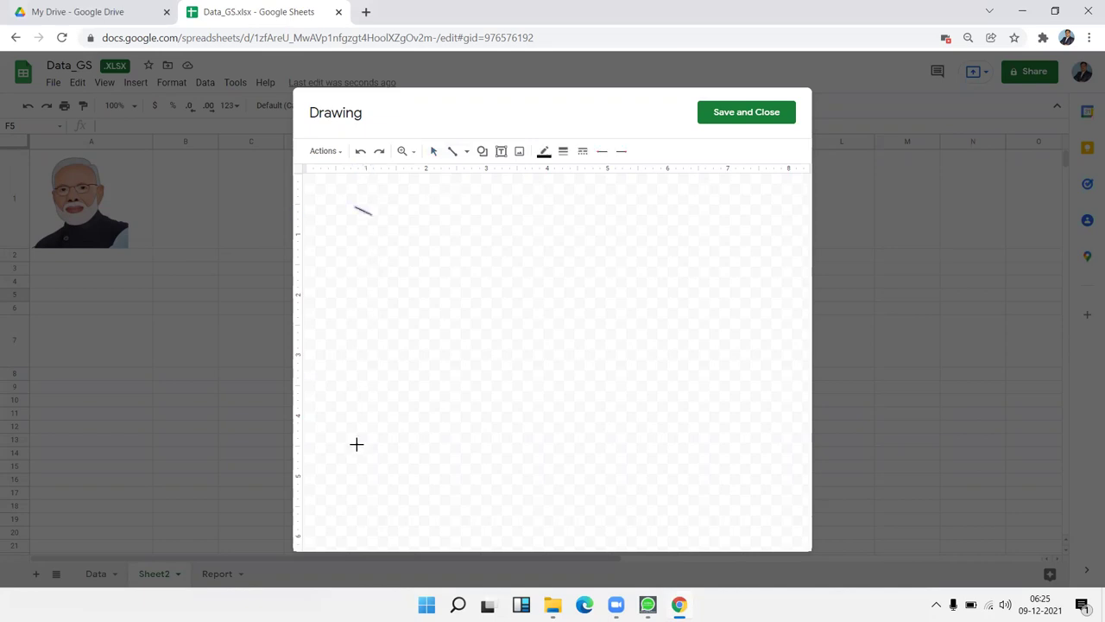
drag(309, 542, 404, 285)
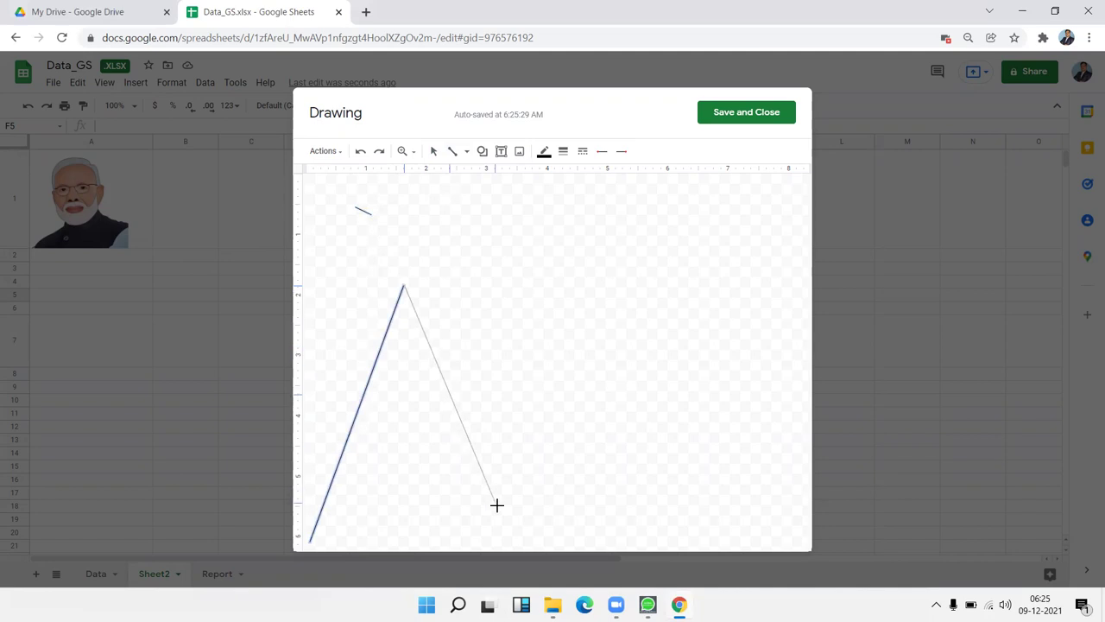
double_click(518, 540)
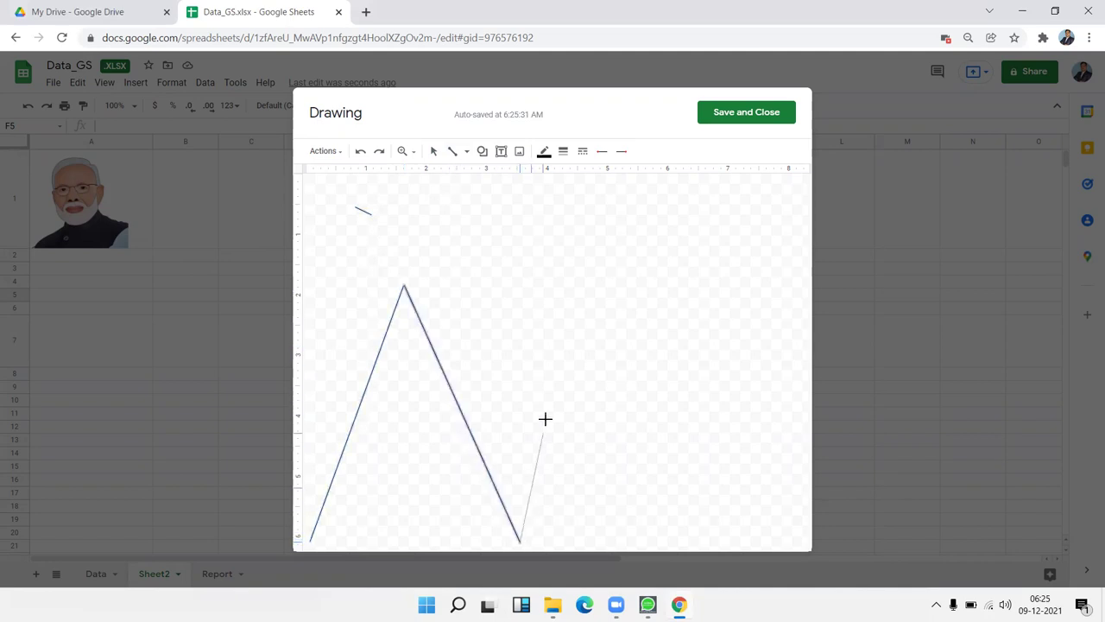
click(550, 396)
click(606, 529)
click(648, 341)
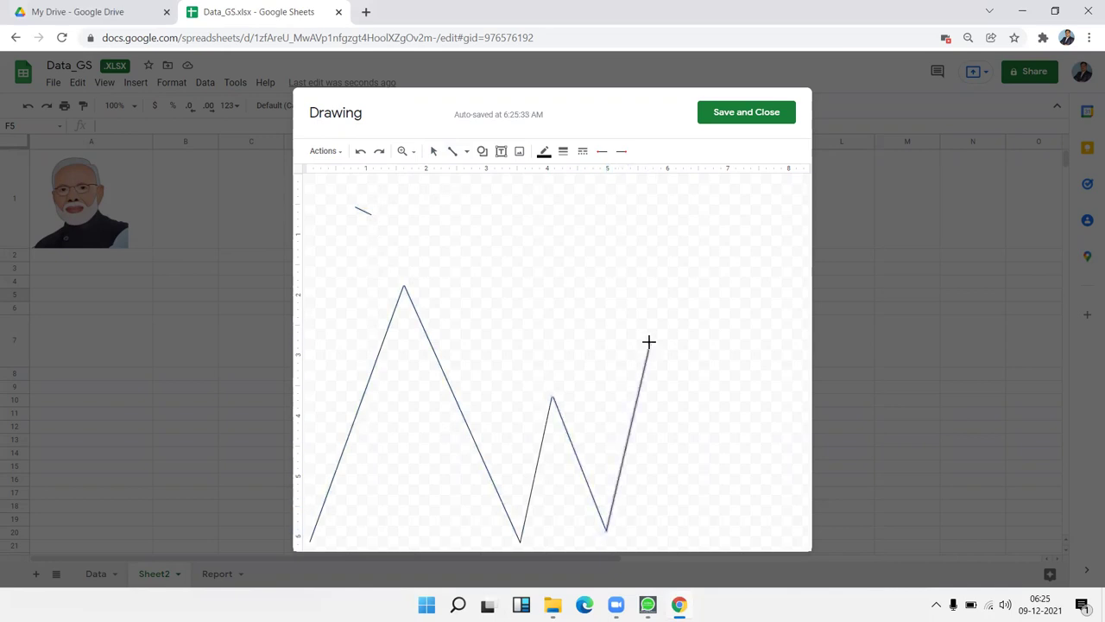
double_click(733, 545)
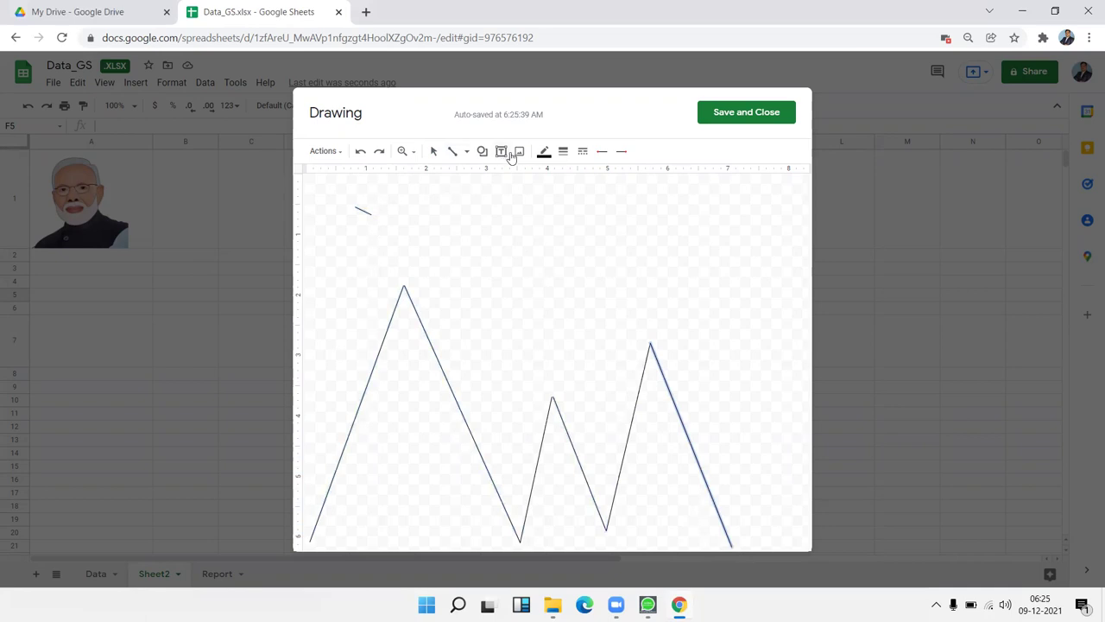
Set the last zigzag segment's line color to red, undoing a stray test line
click(542, 152)
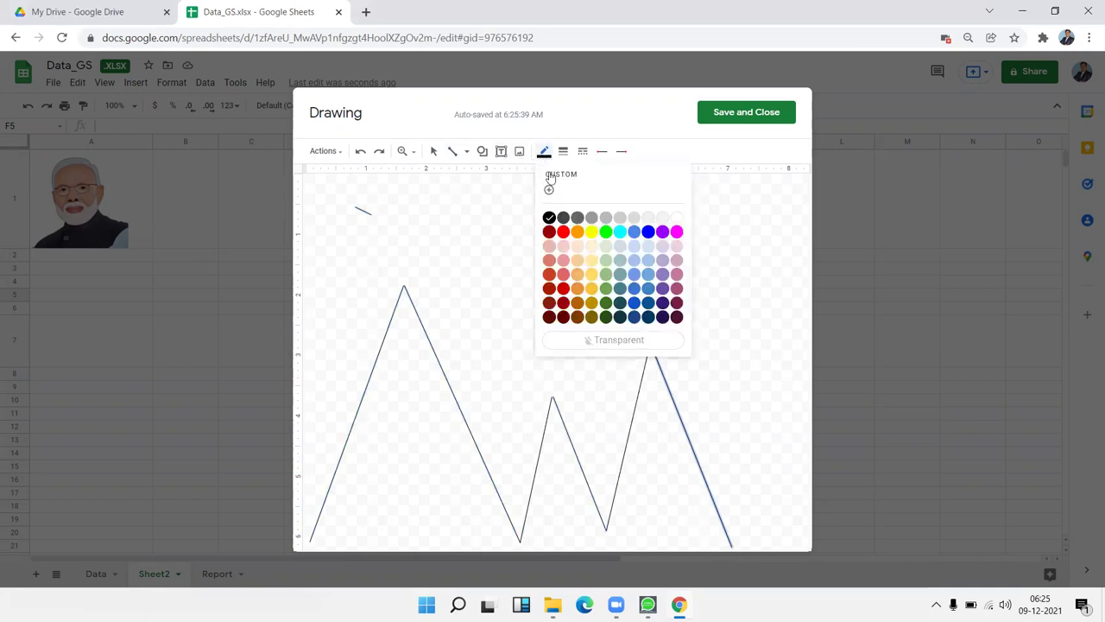
click(561, 230)
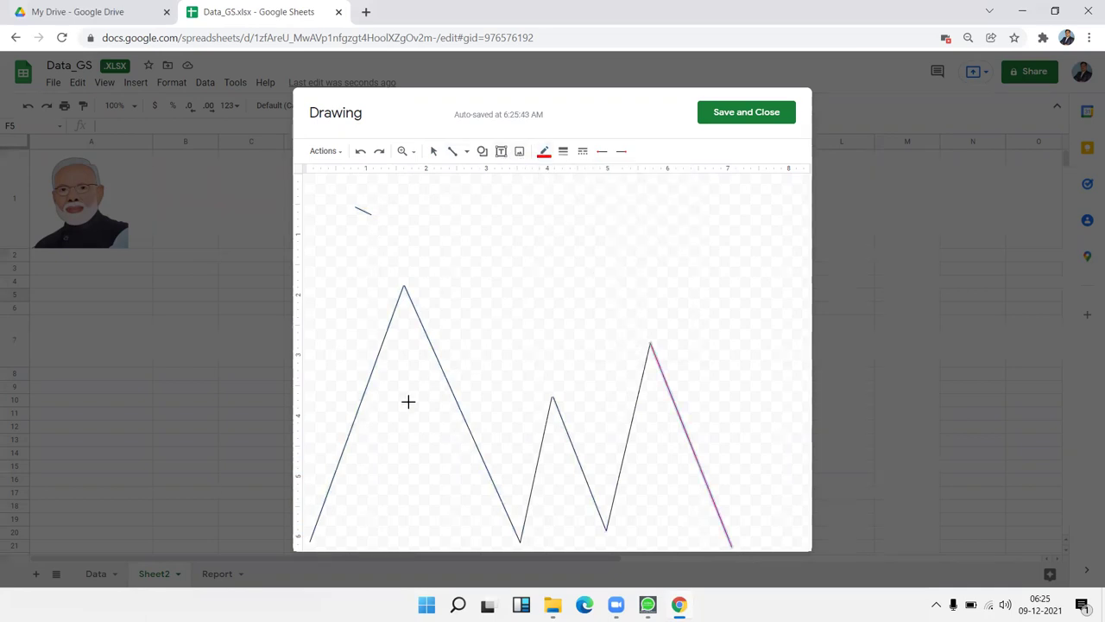
drag(410, 403, 473, 465)
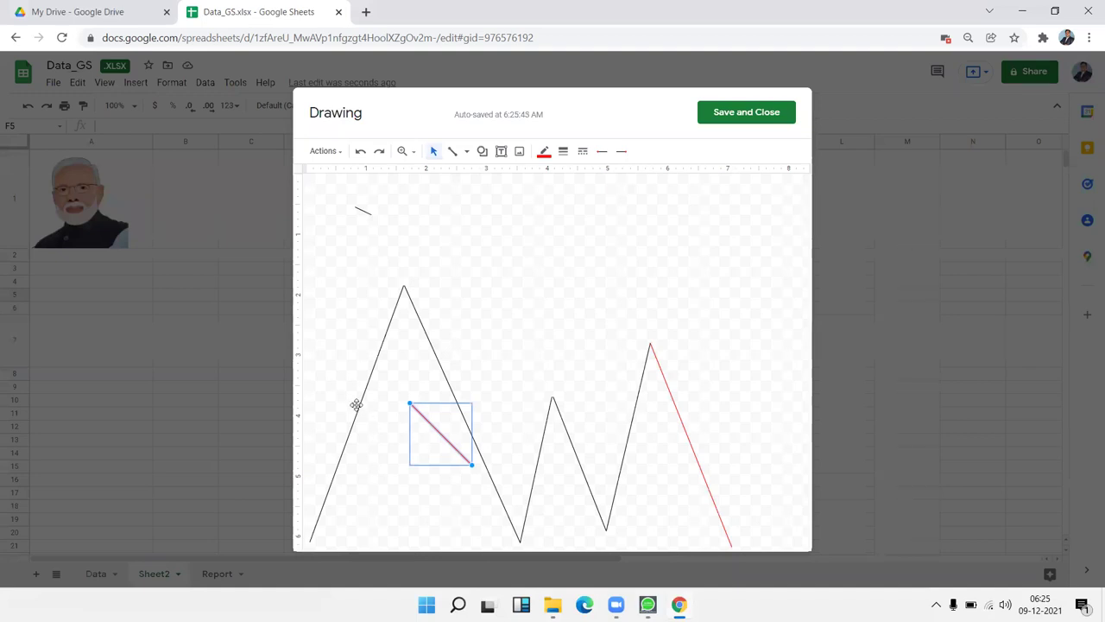
key(ctrl+z)
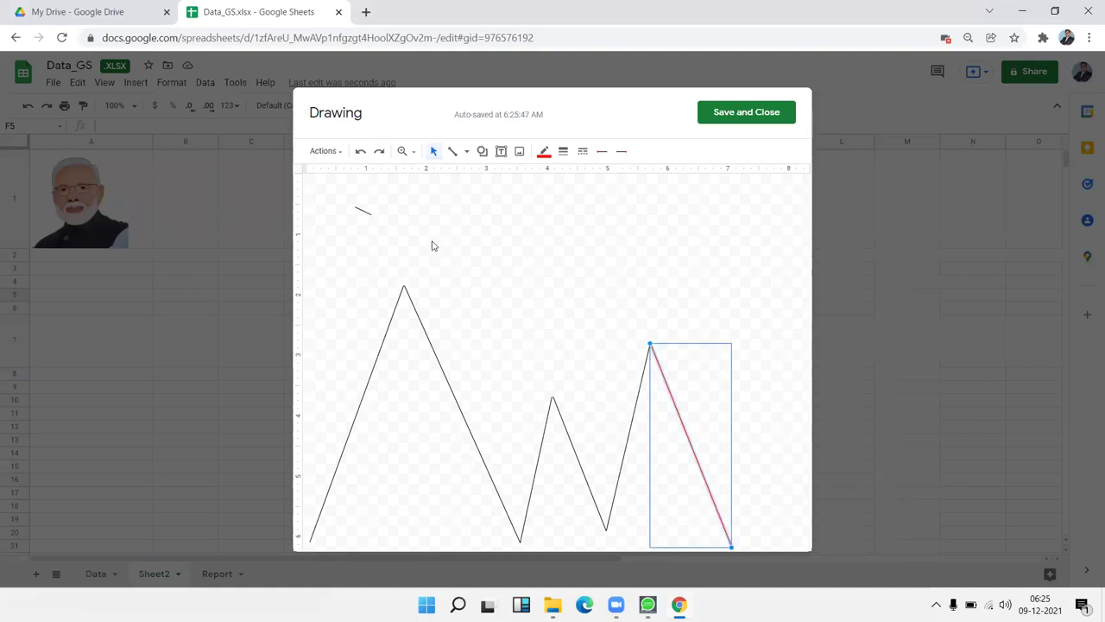
Browse the line-type and shape-category lists without choosing anything
click(467, 153)
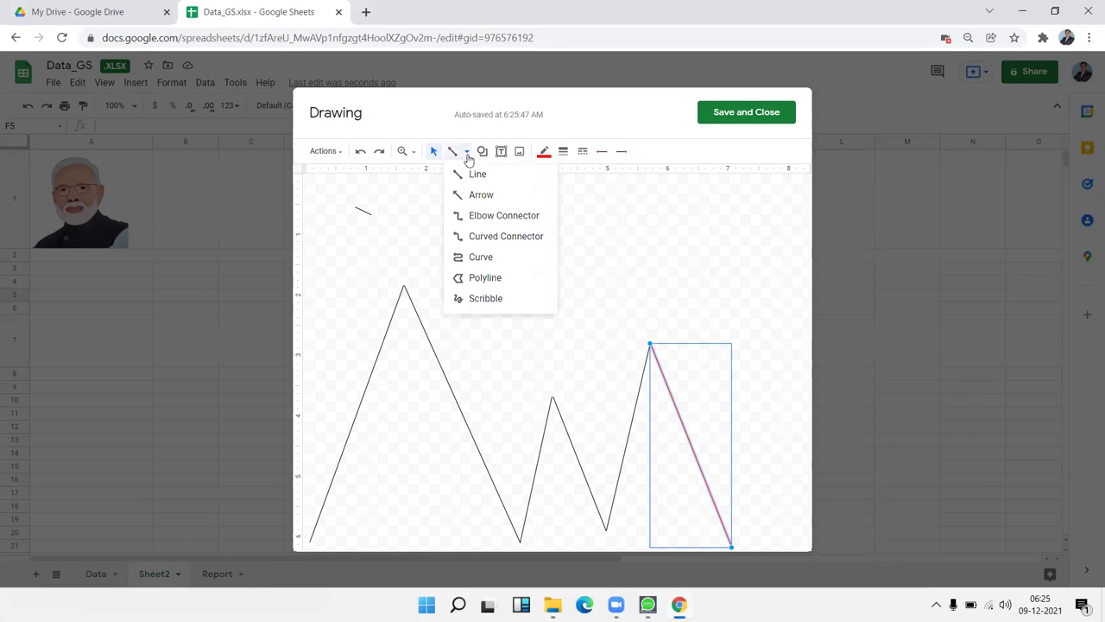
click(432, 154)
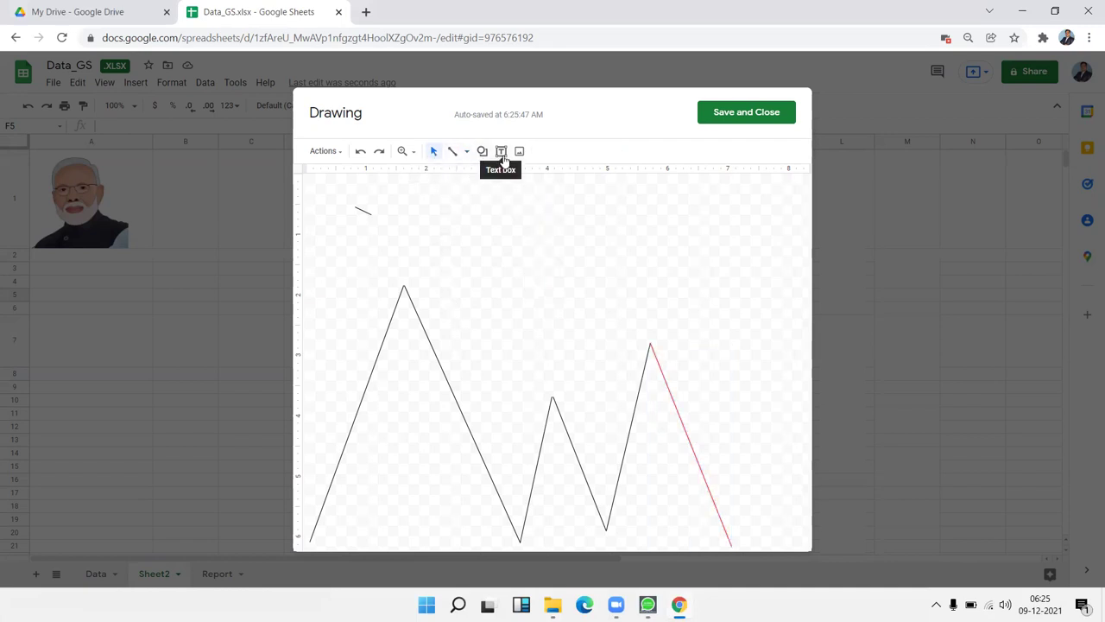
click(482, 156)
click(481, 155)
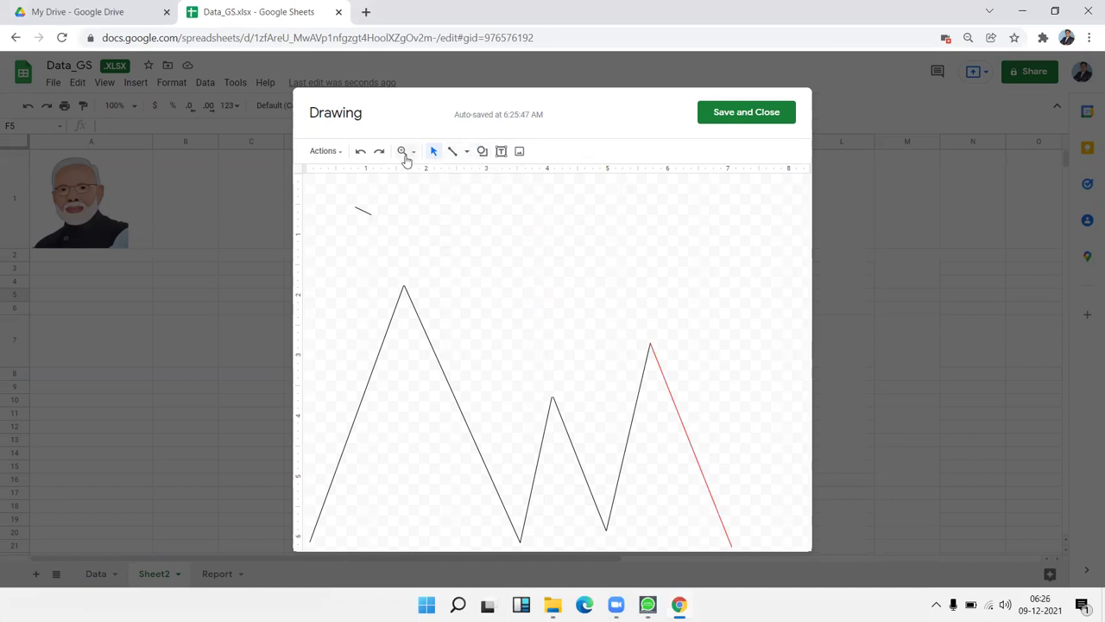
click(481, 159)
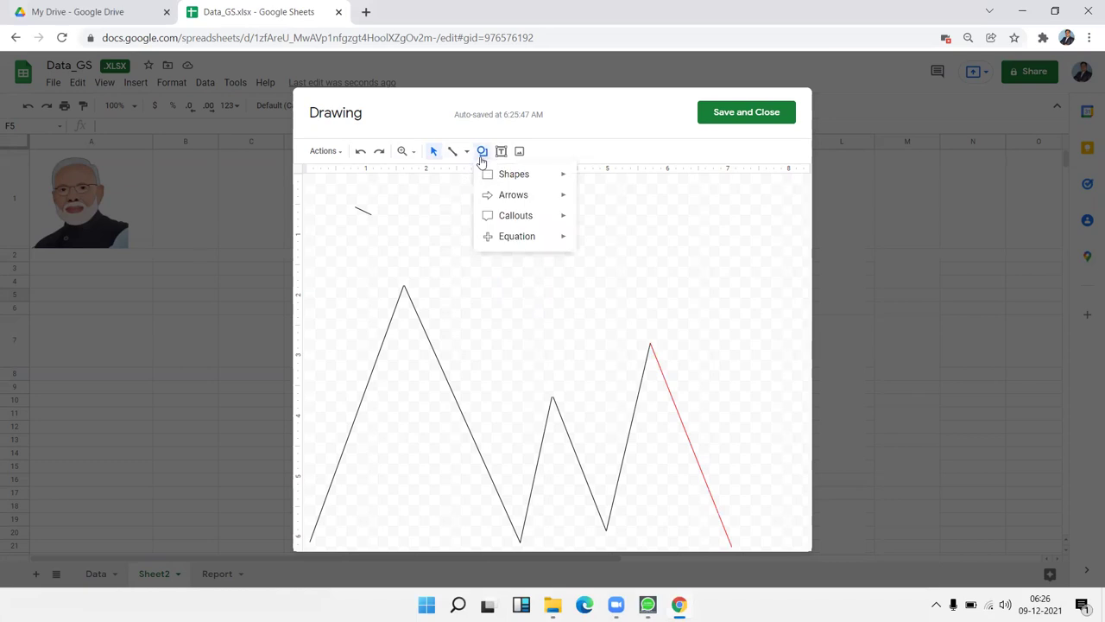
mouse_move(501, 217)
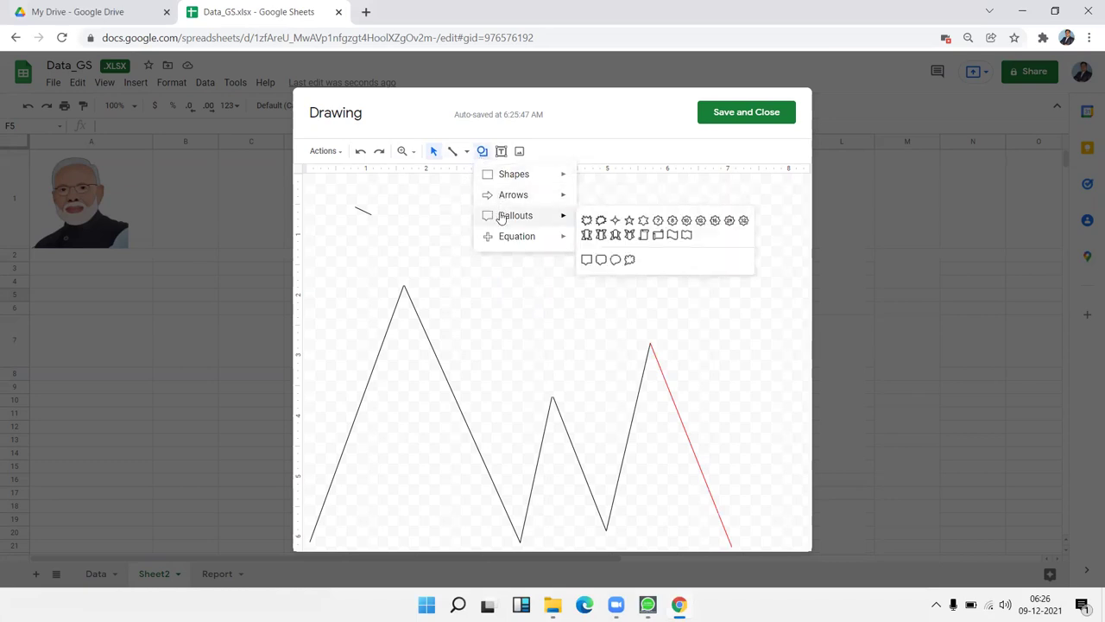
mouse_move(499, 177)
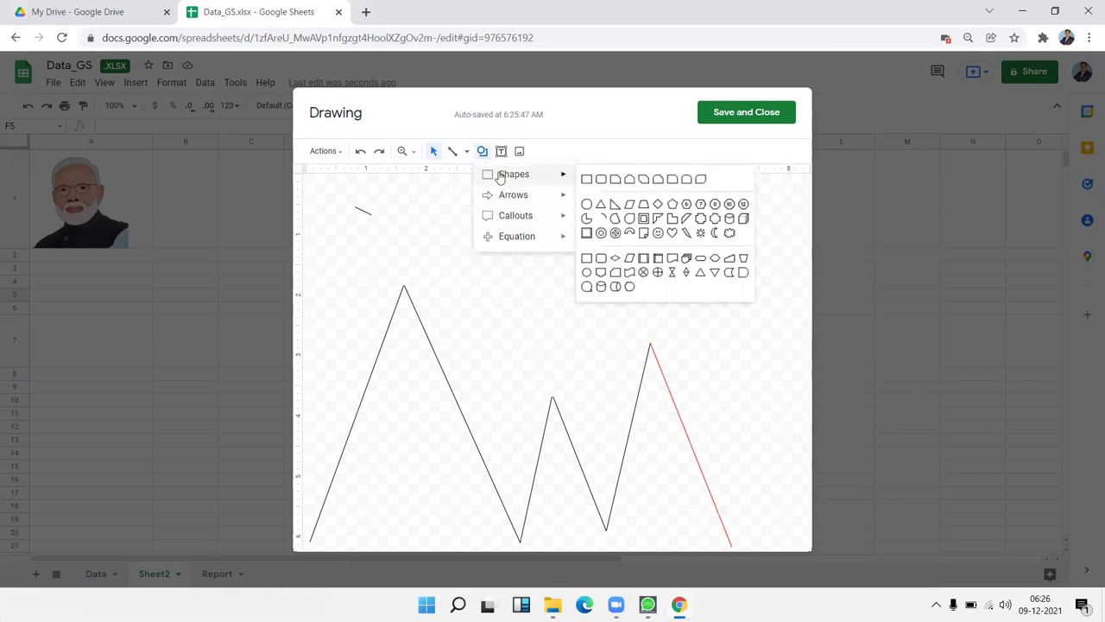
click(436, 401)
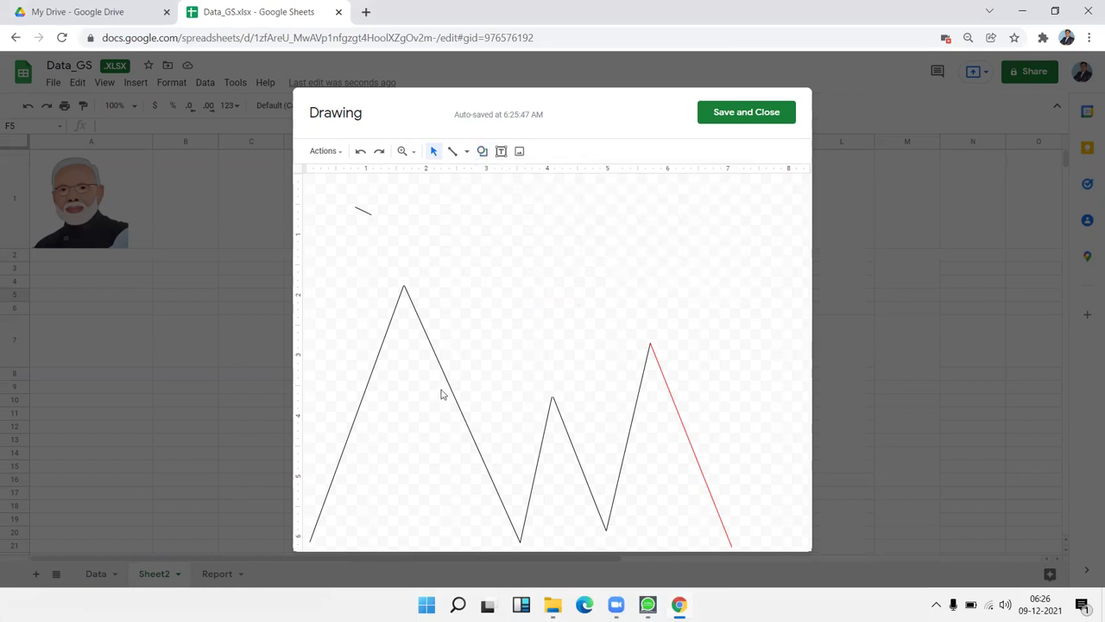
click(464, 153)
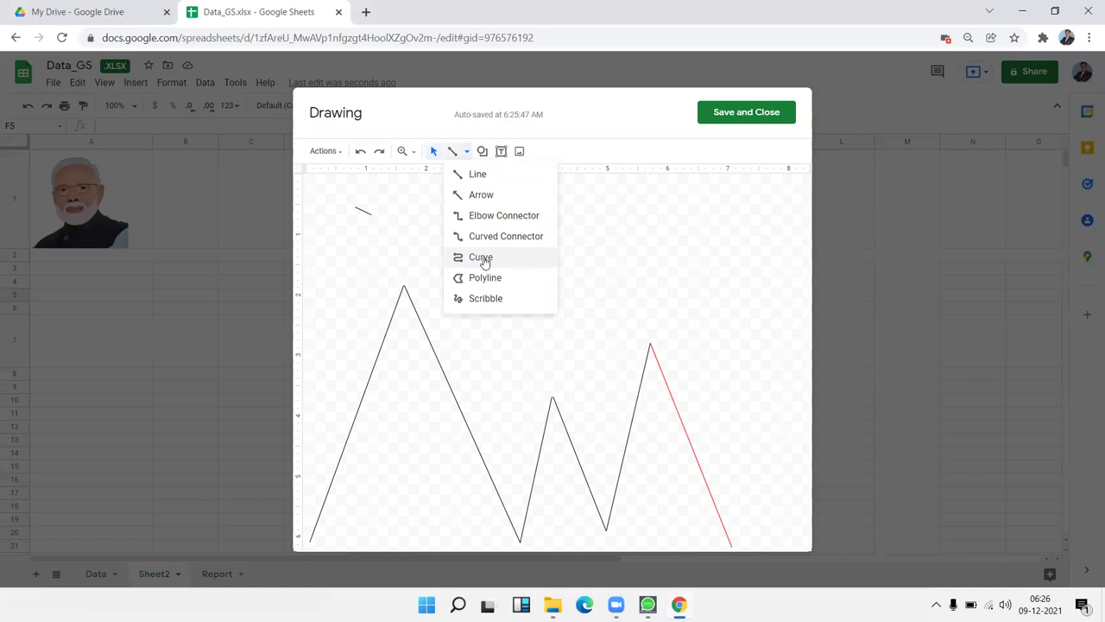
click(483, 153)
mouse_move(500, 179)
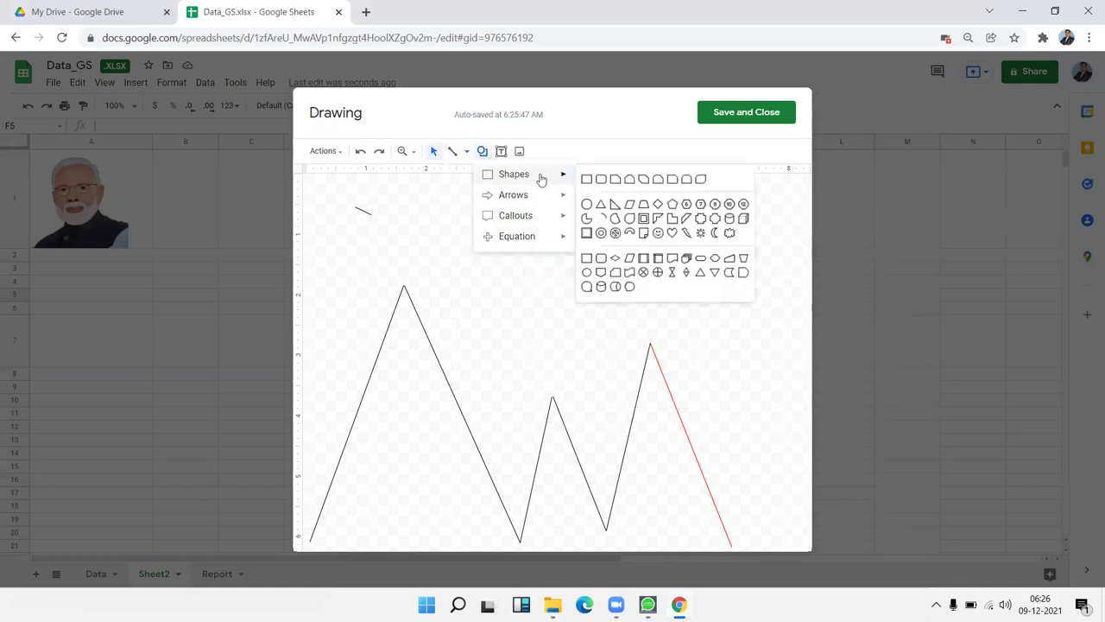
click(586, 179)
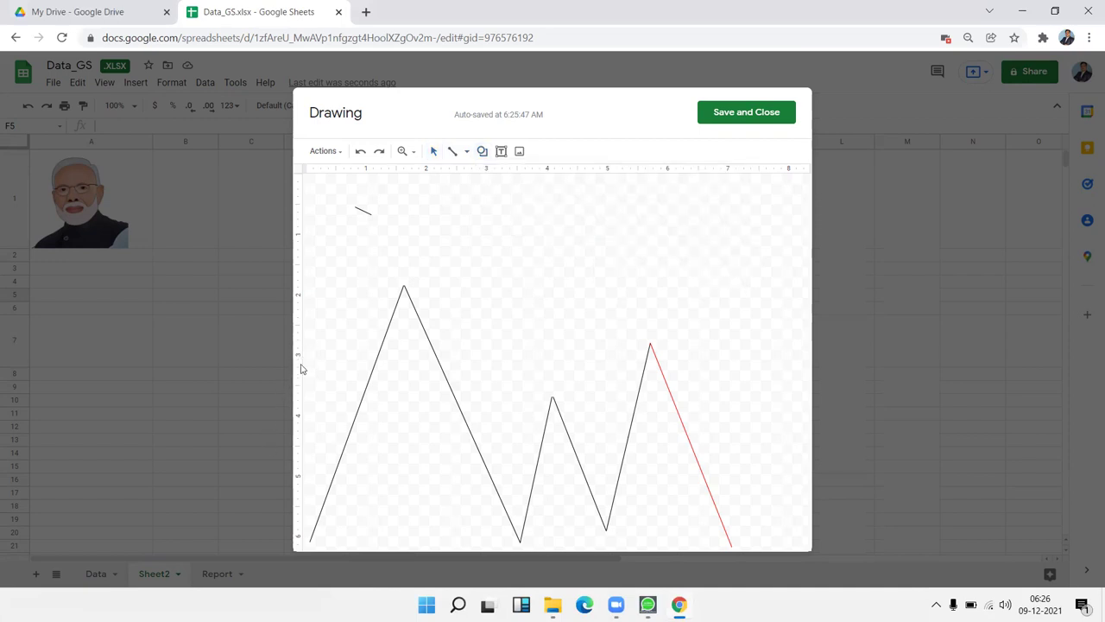
drag(303, 482, 805, 548)
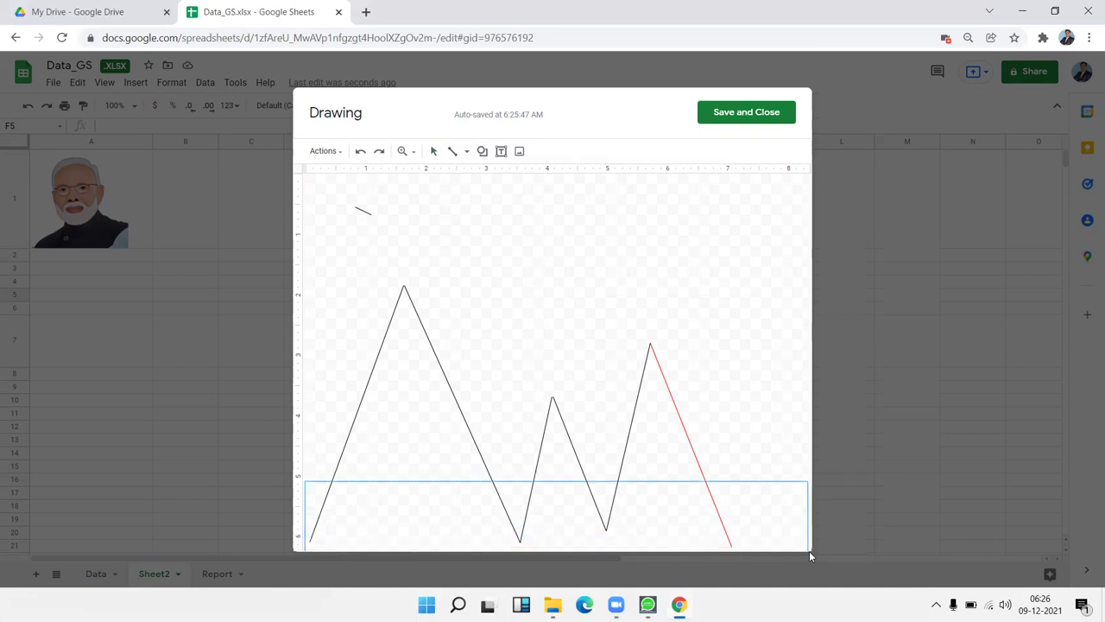
mouse_move(805, 548)
mouse_down()
mouse_move(599, 482)
mouse_move(802, 549)
mouse_up()
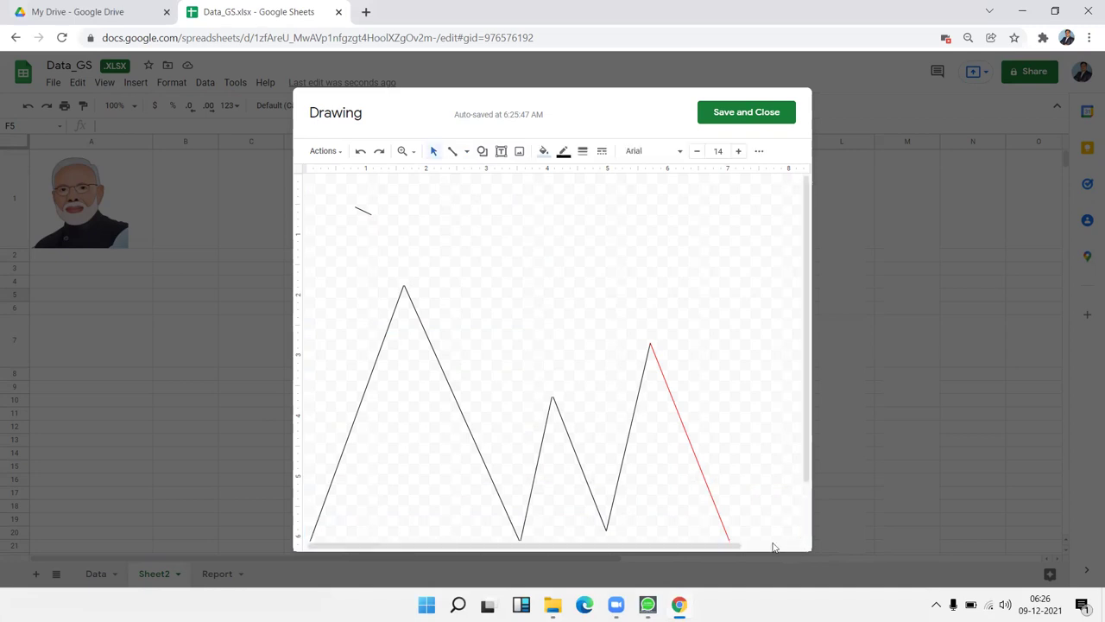
scroll(697, 527, down, 2)
scroll(690, 527, up, 2)
Save and close the drawing, delete it from Sheet2, and select cell D7
click(727, 121)
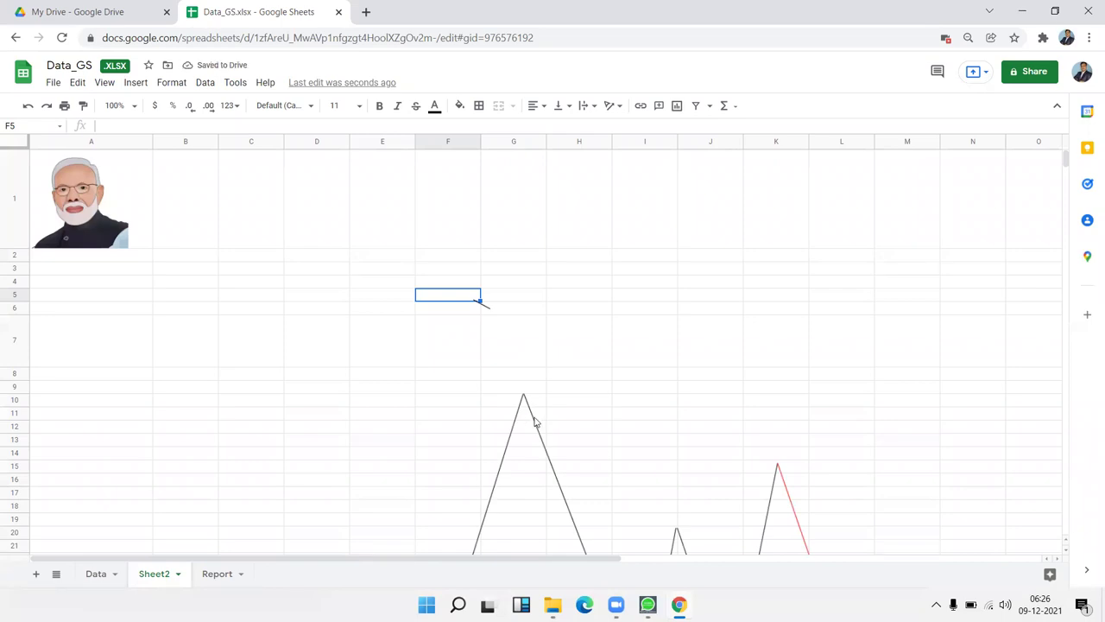
click(527, 401)
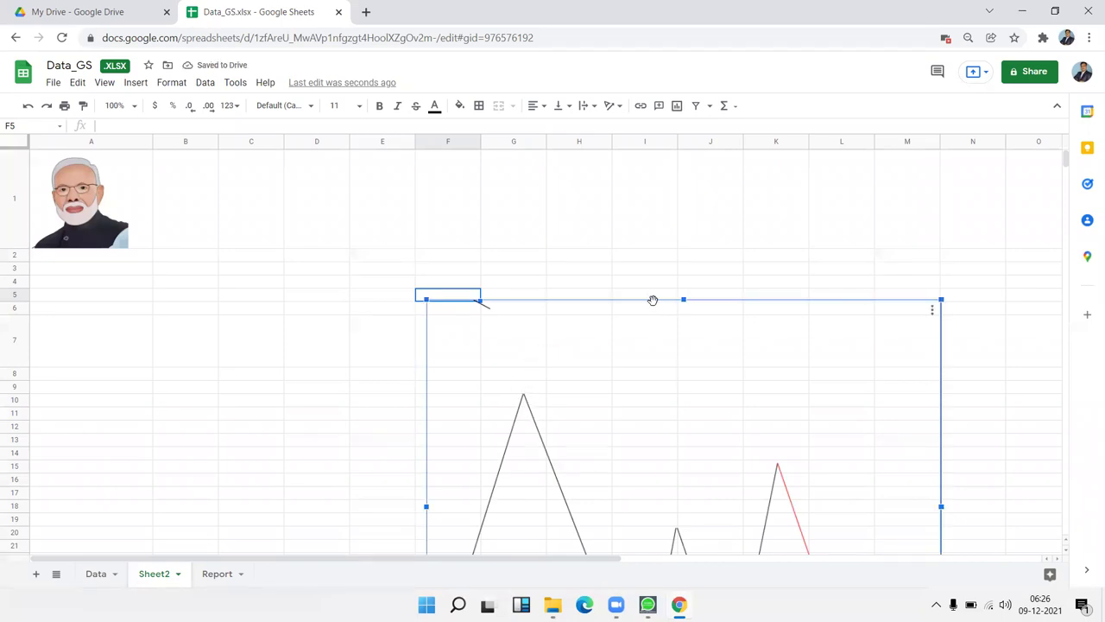
drag(646, 299, 550, 242)
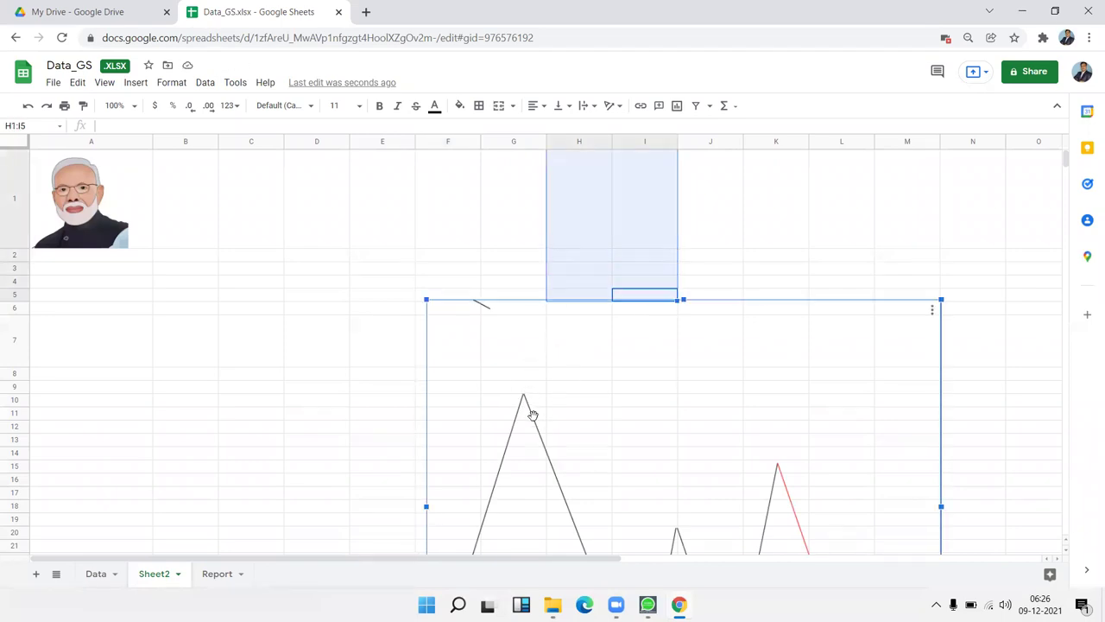
key(Delete)
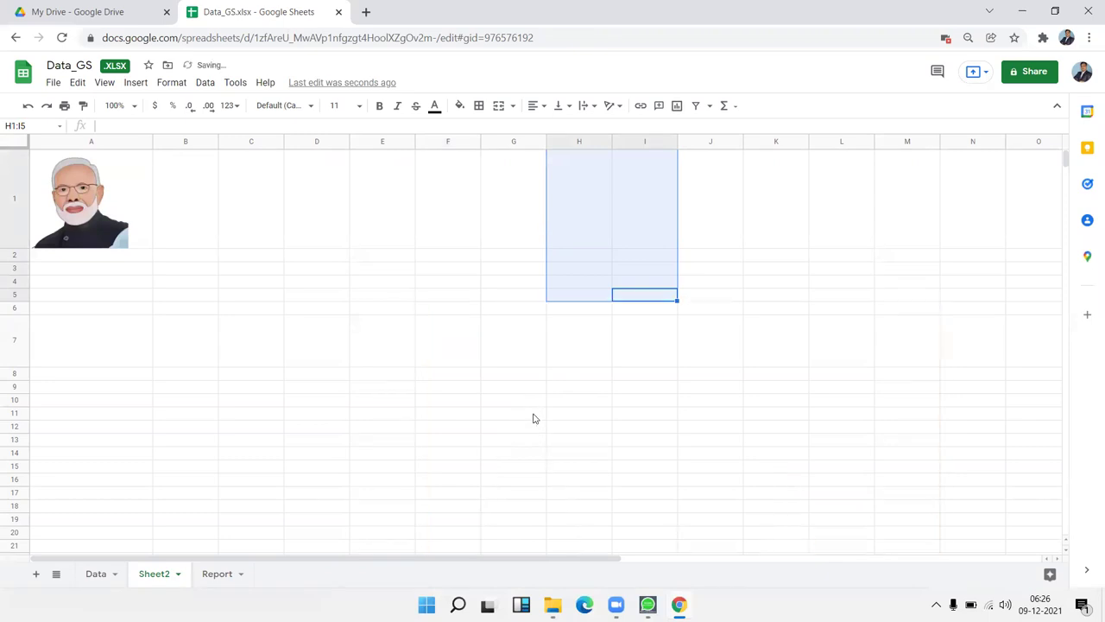
click(344, 334)
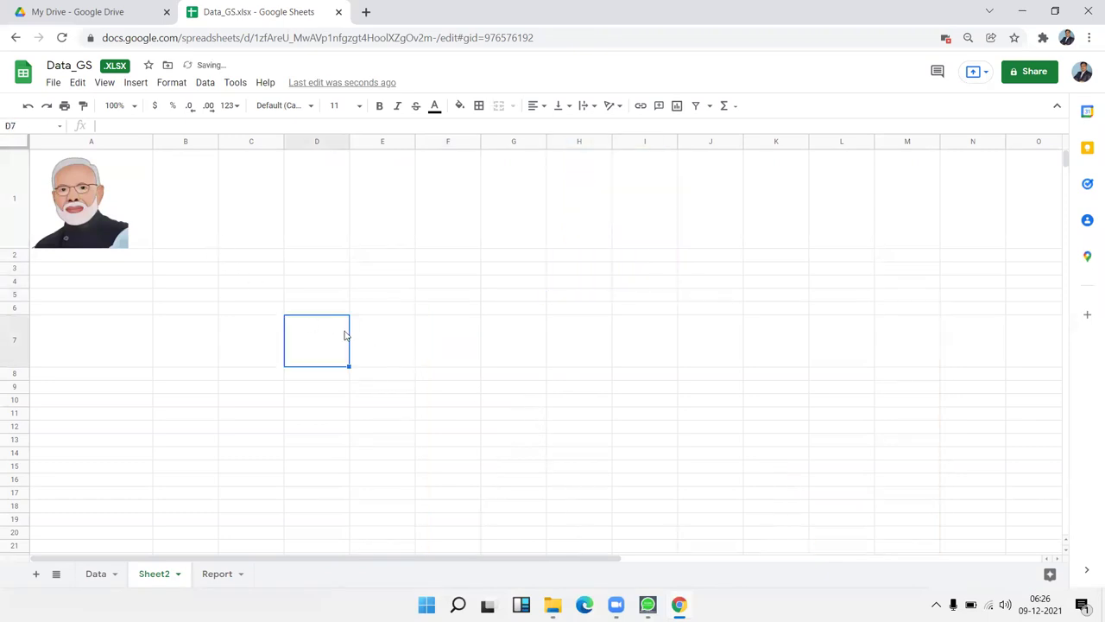
click(138, 84)
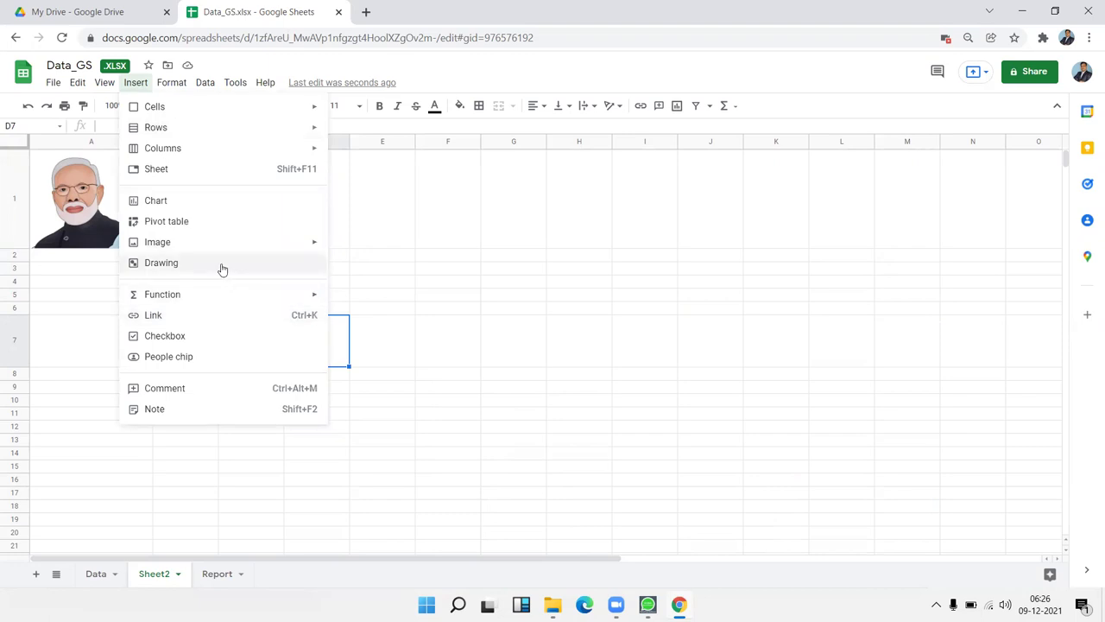
Finish entering the text IPTINDIA in cell C9
mouse_move(211, 295)
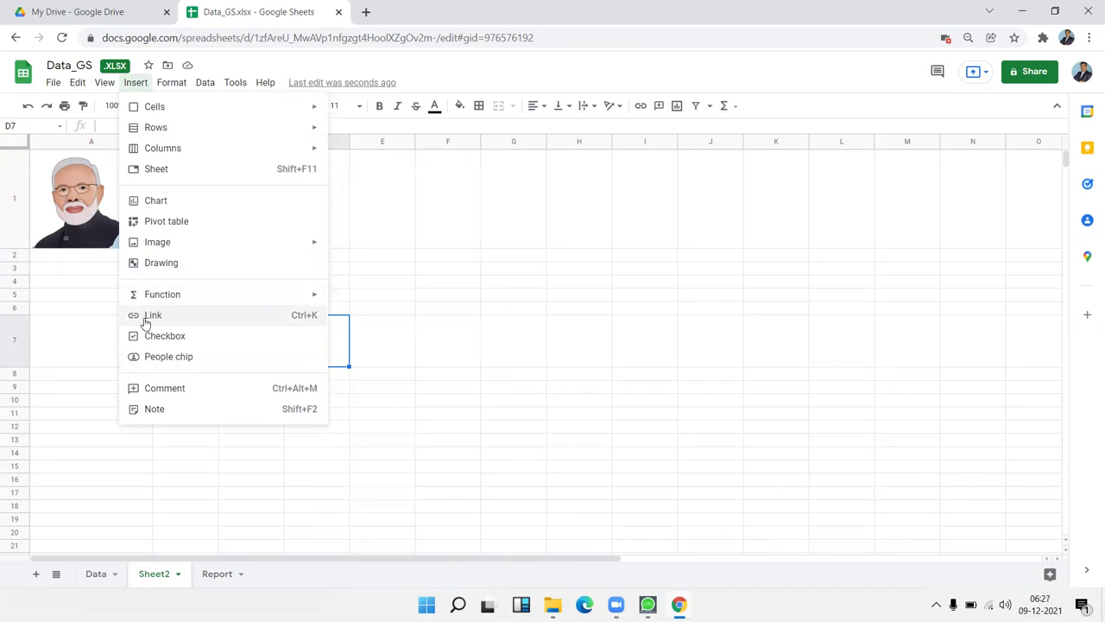
click(386, 418)
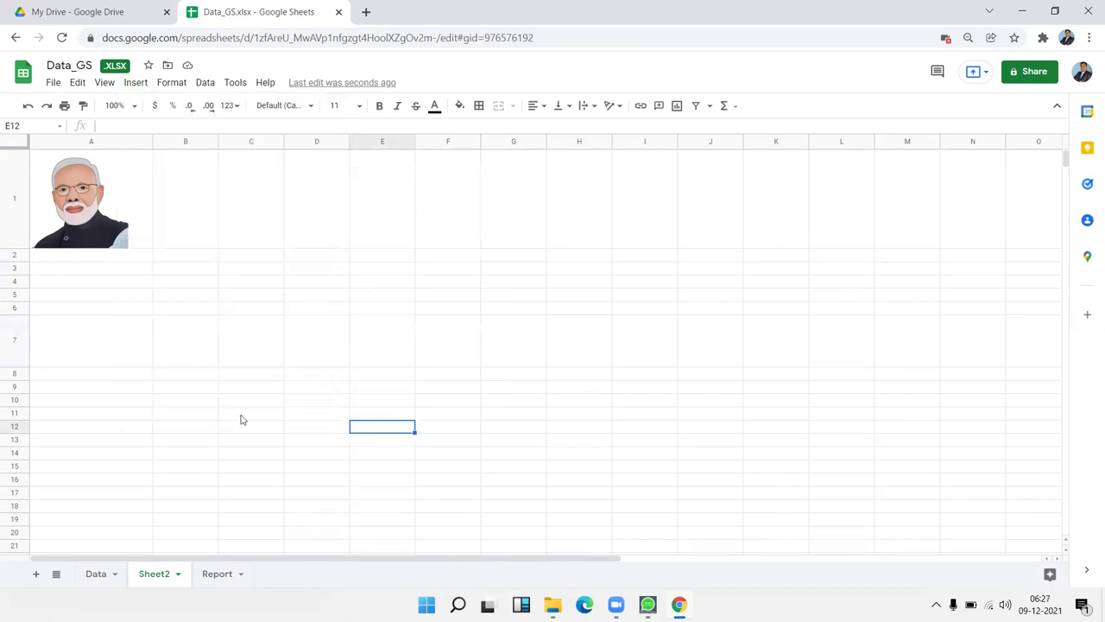
click(235, 387)
double_click(235, 387)
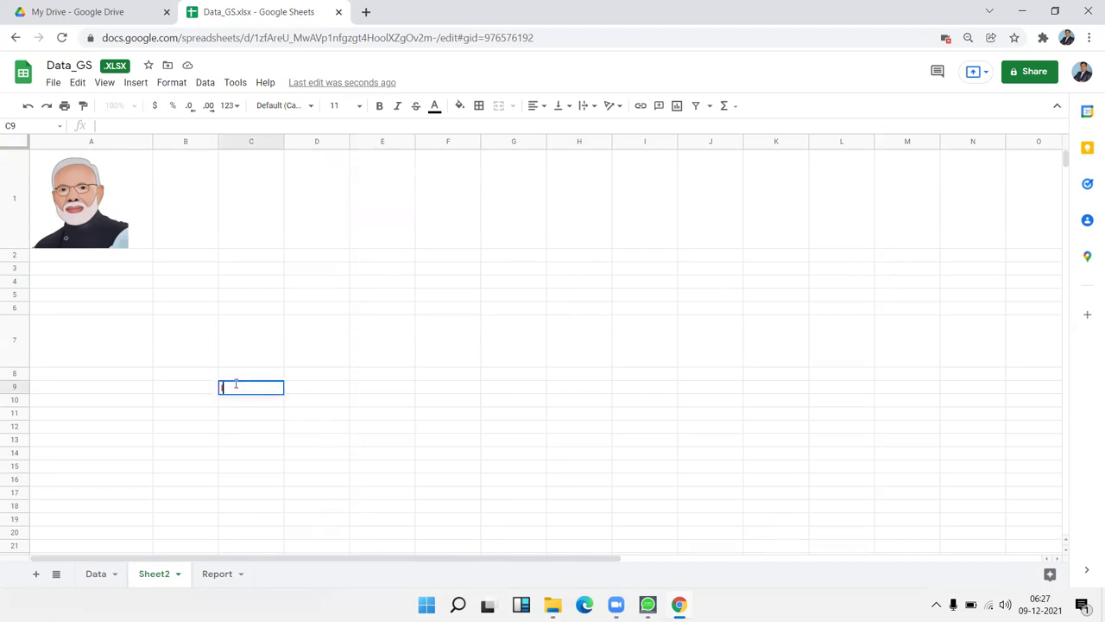
text(IPTINDIA)
click(253, 441)
click(253, 391)
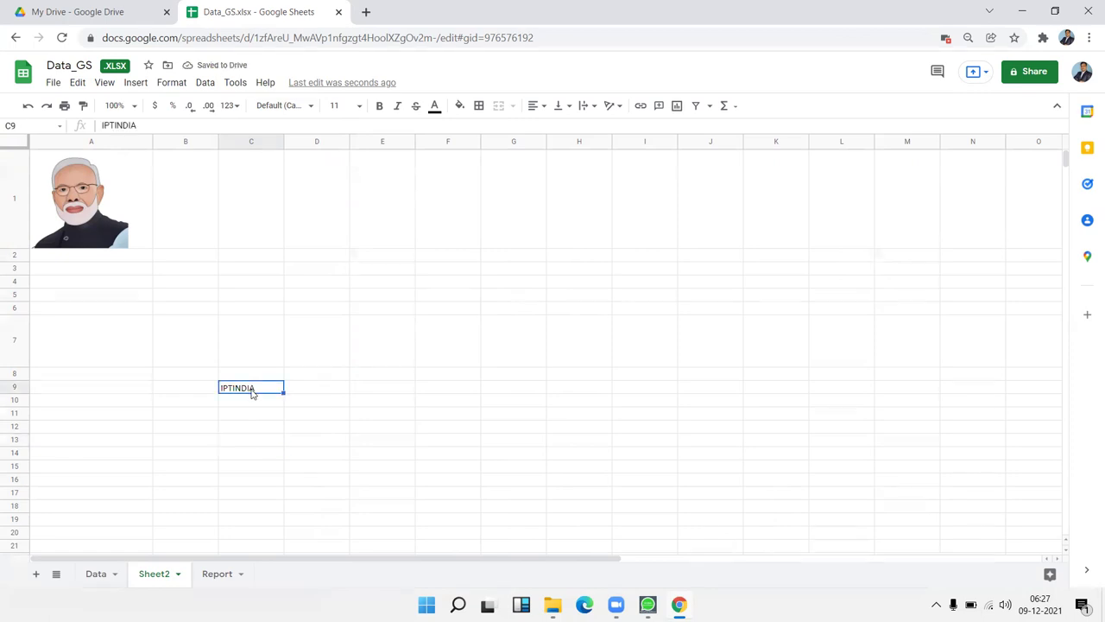
click(136, 82)
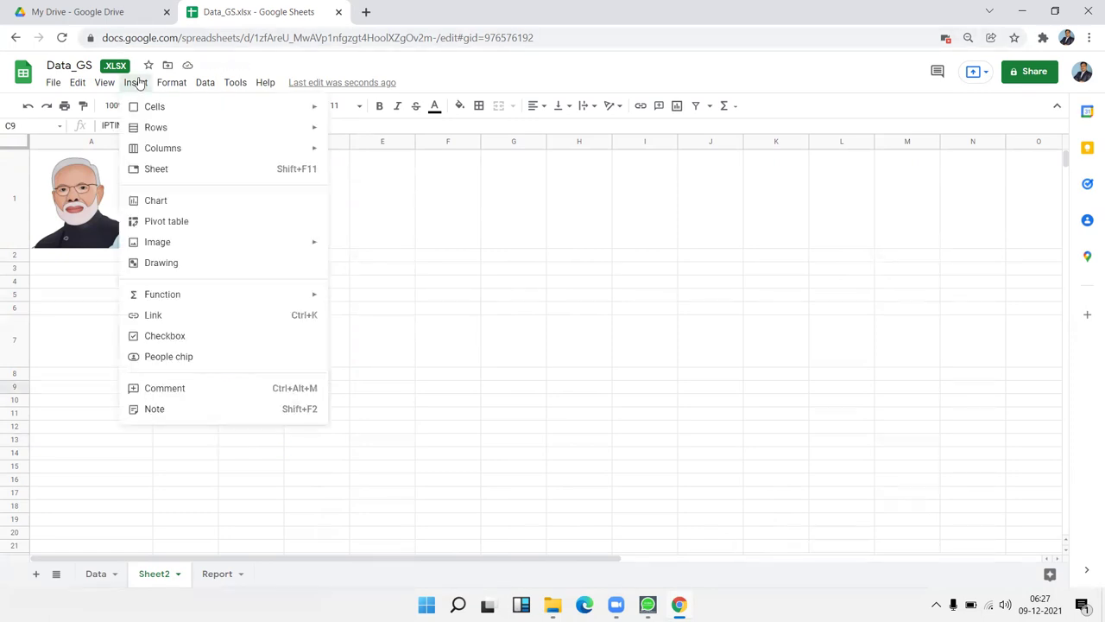
click(153, 317)
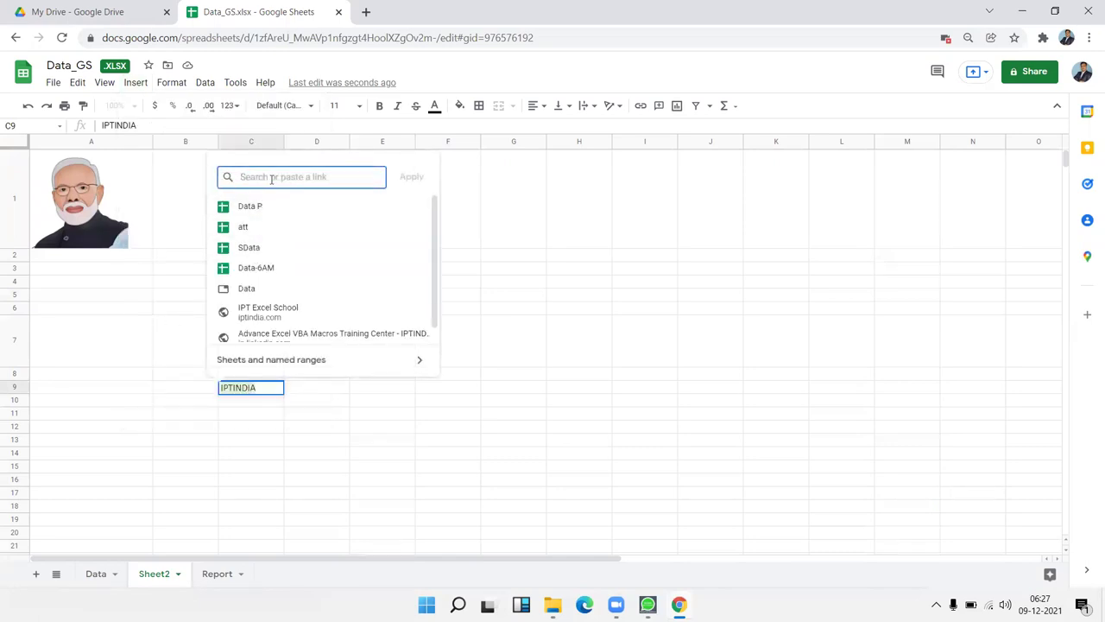
text(www)
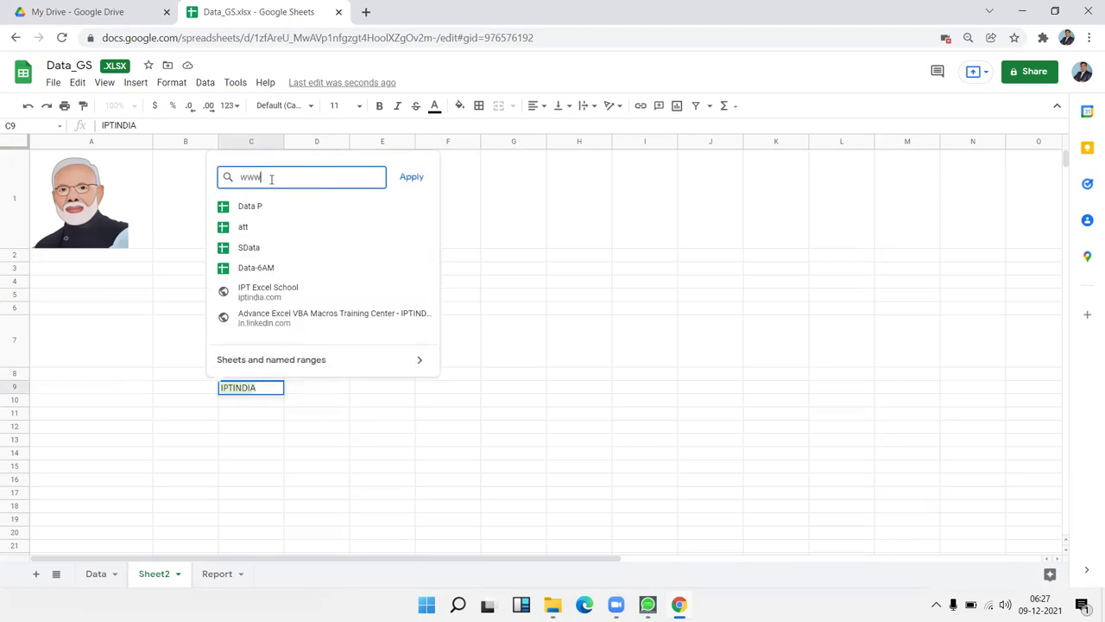
text(.iptindai)
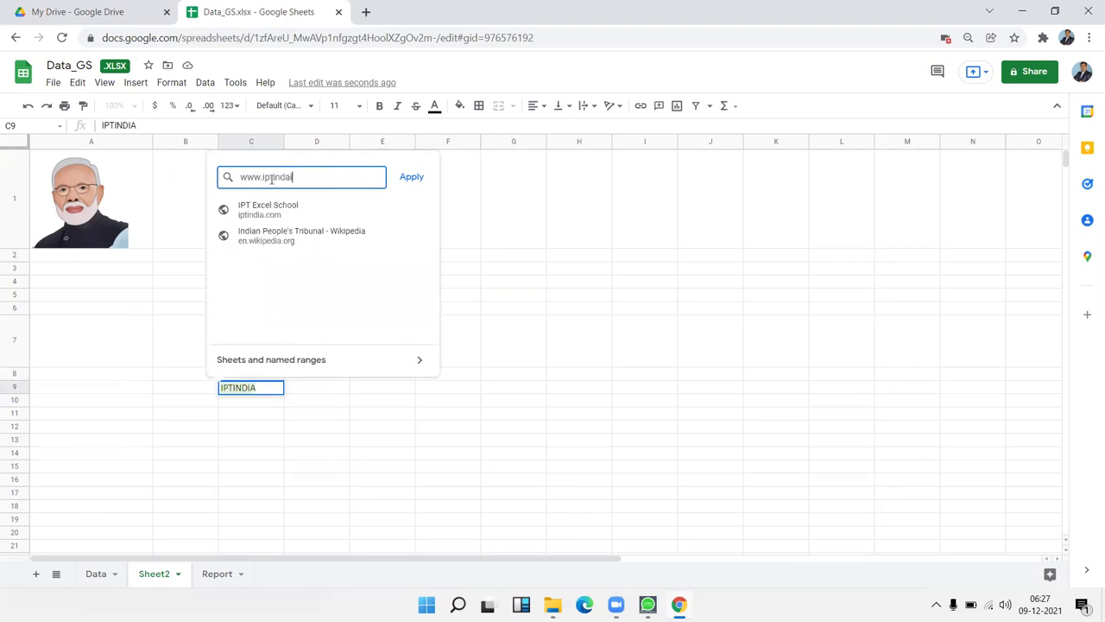
click(291, 222)
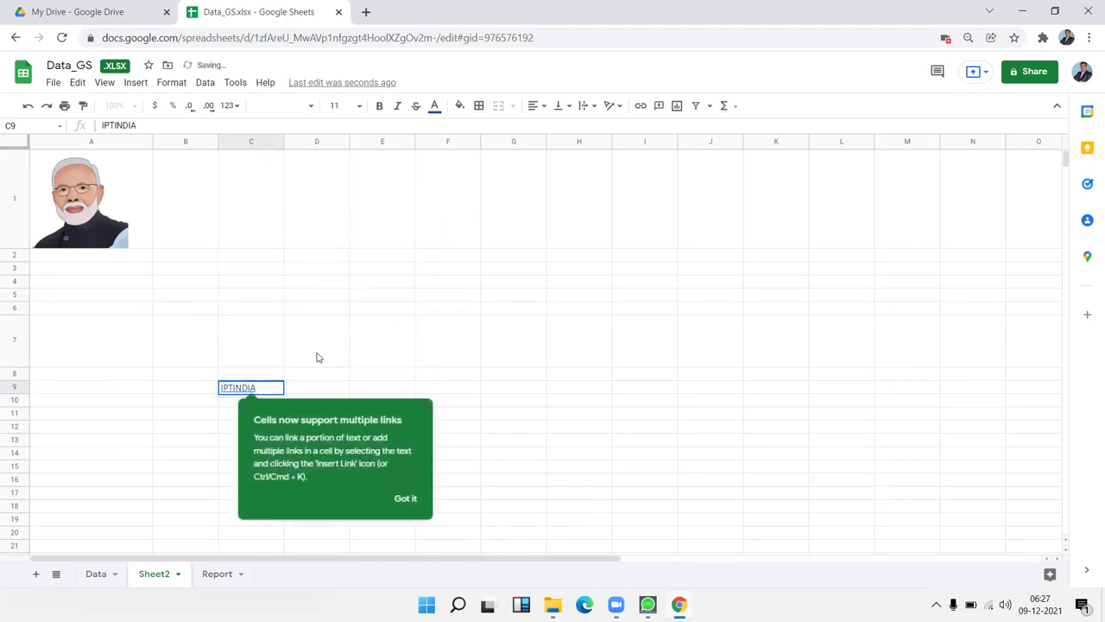
click(393, 351)
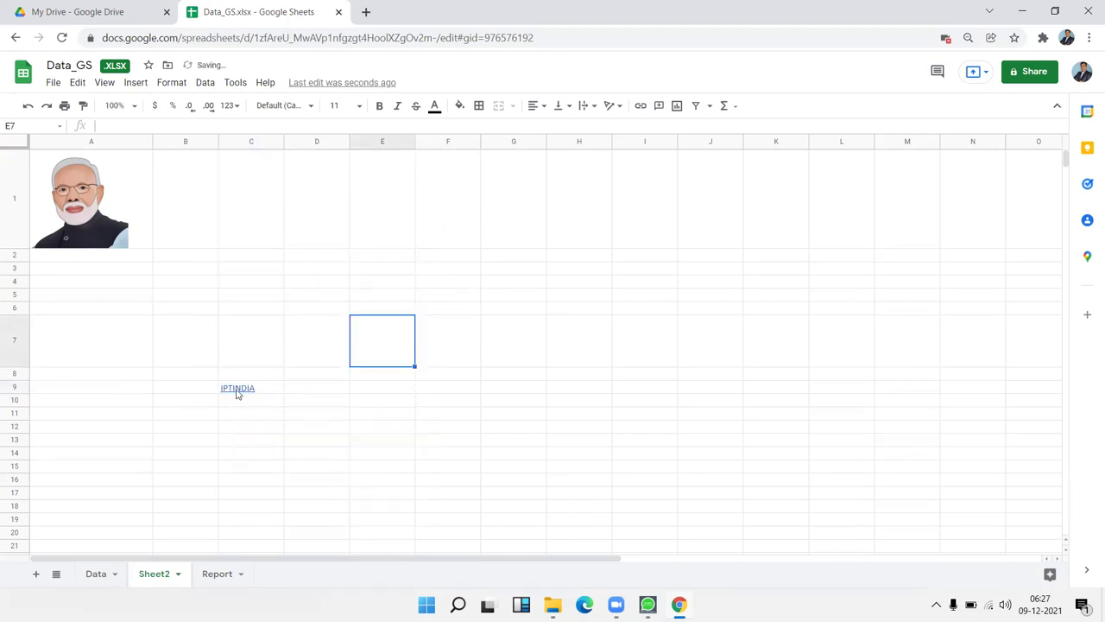
Enter the word File in cell E9
click(523, 390)
click(380, 393)
text(Fie)
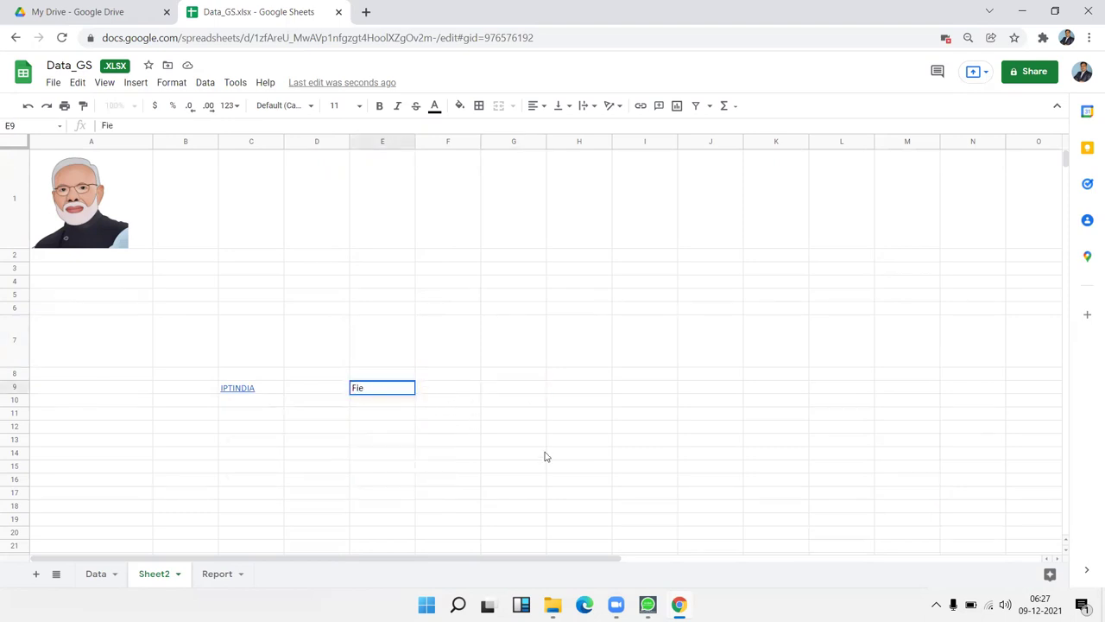
key(BackSpace)
text(le)
click(298, 466)
Hyperlink E9 to the SData spreadsheet and check its link preview
click(381, 386)
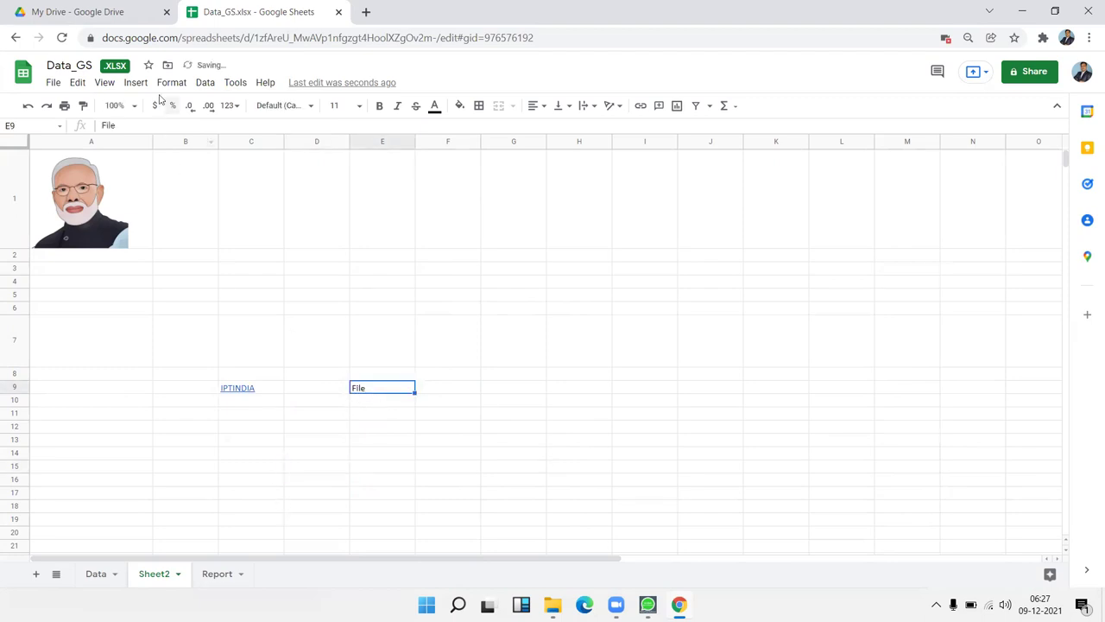
click(134, 84)
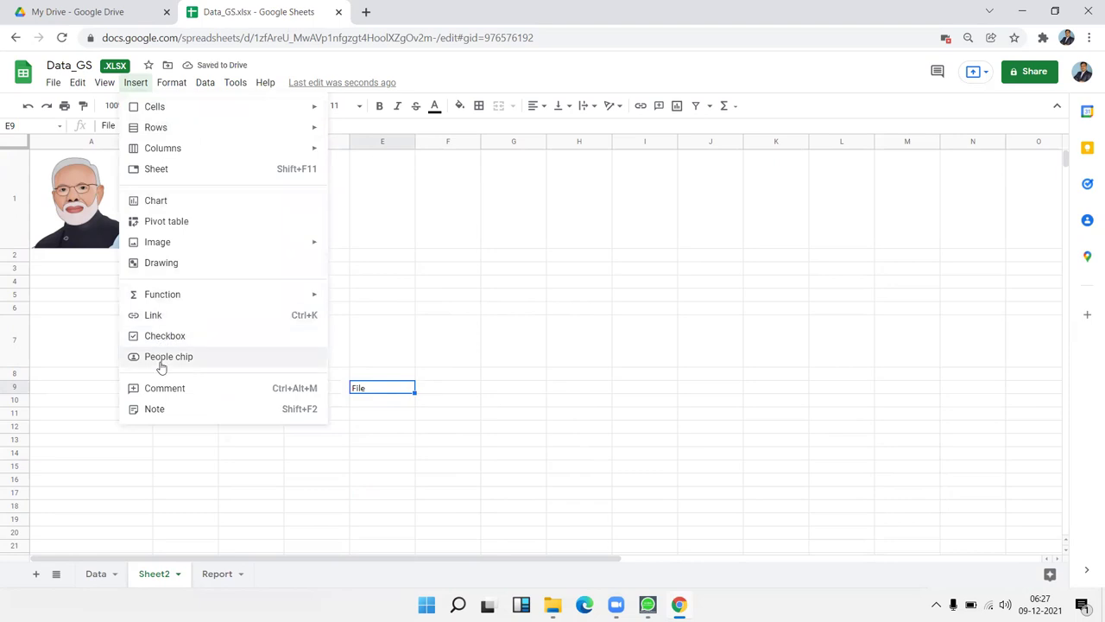
click(160, 316)
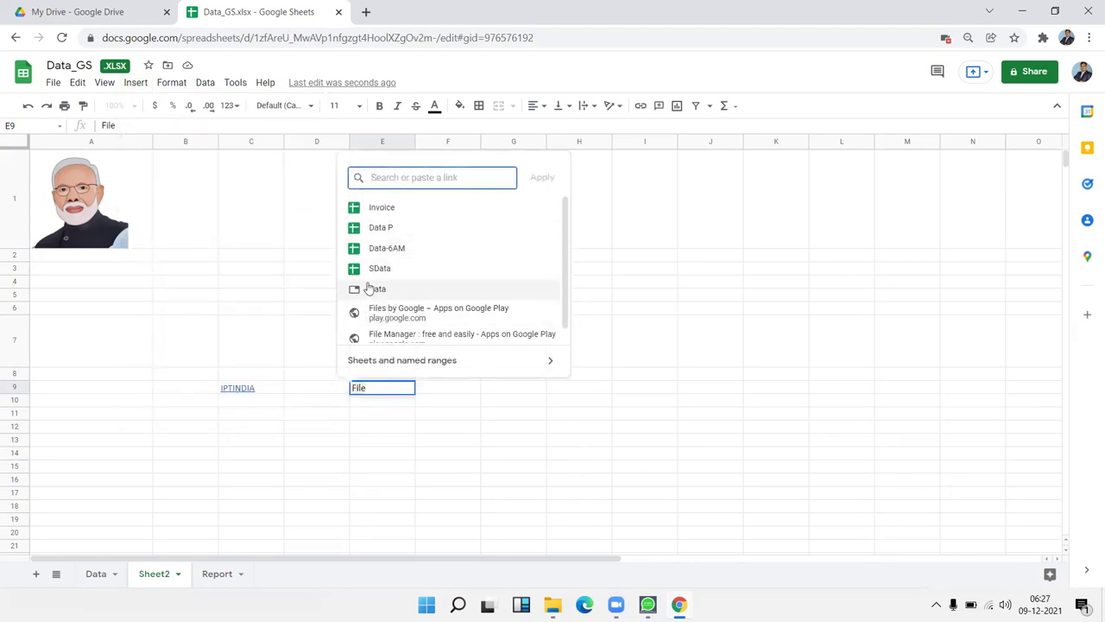
scroll(386, 276, down, 1)
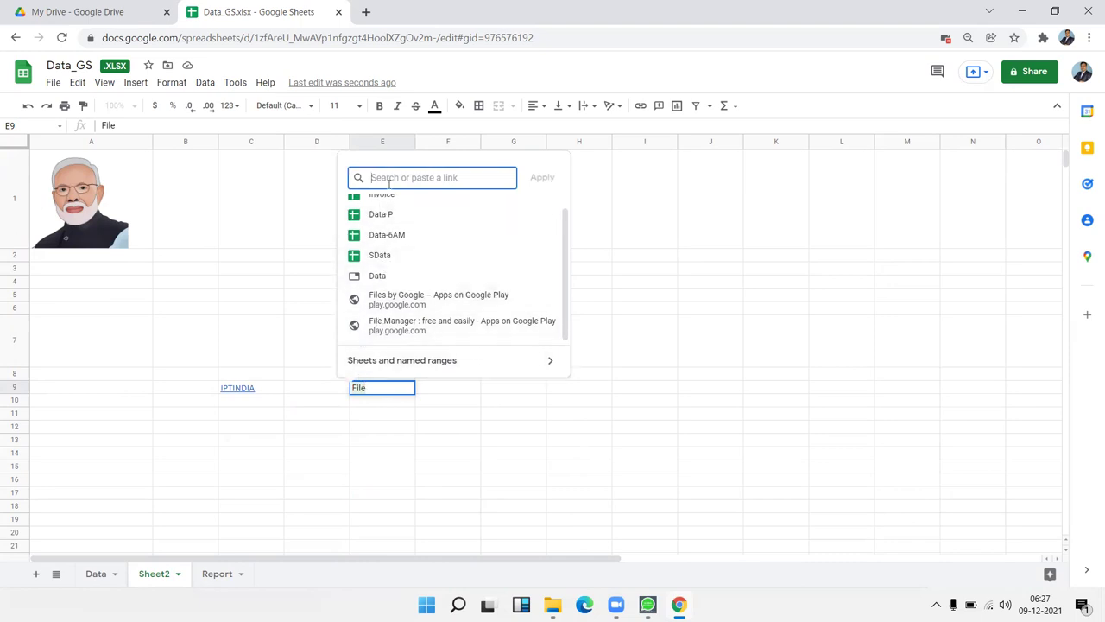
scroll(397, 251, up, 1)
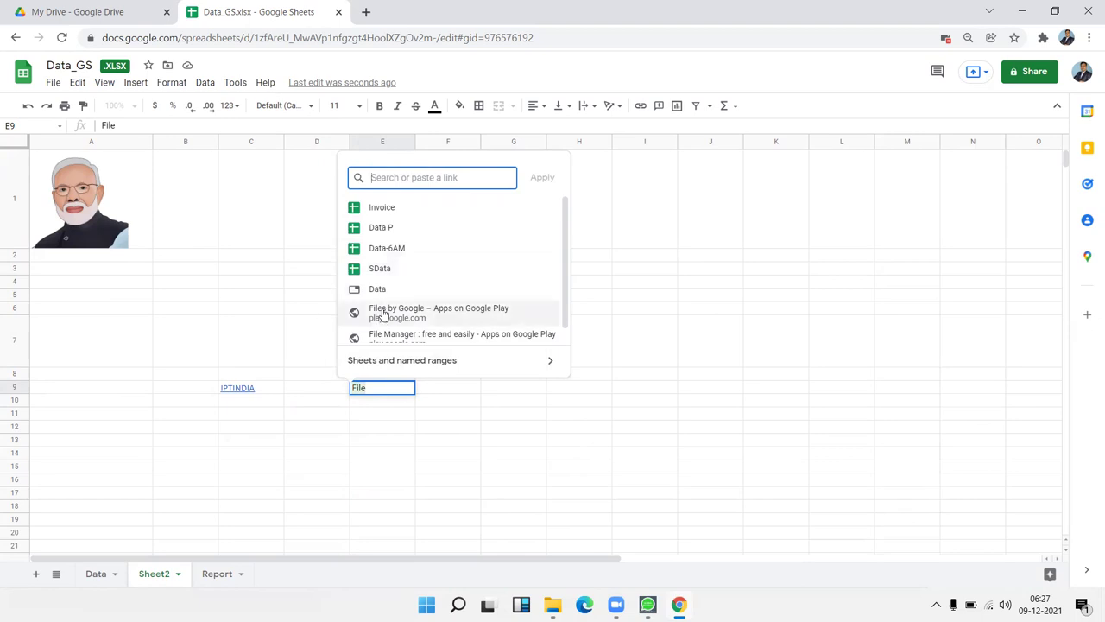
click(384, 279)
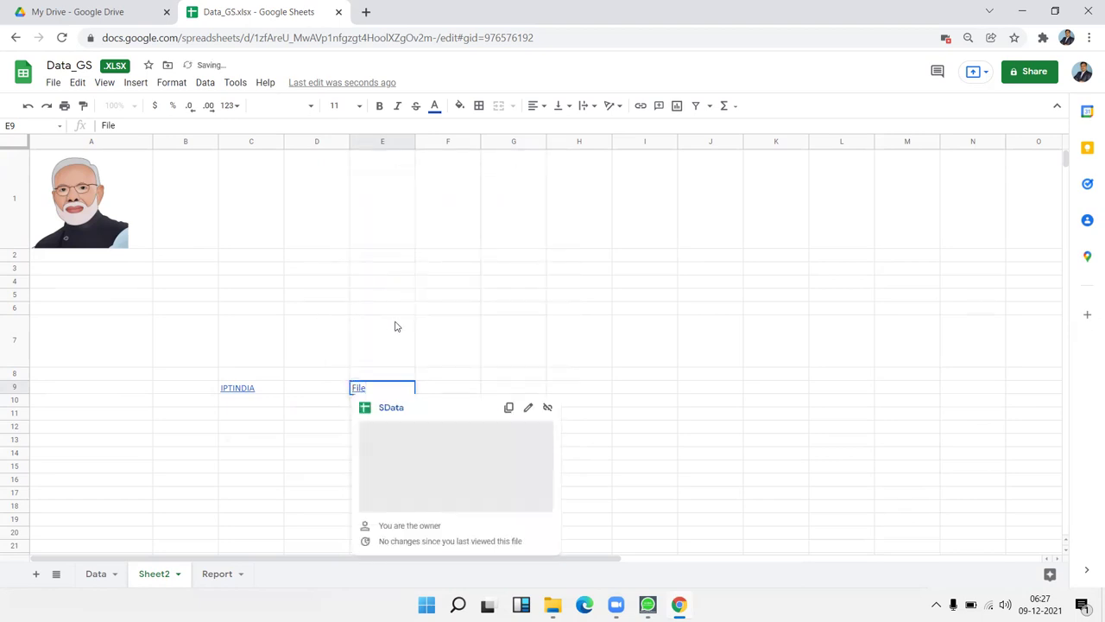
click(295, 480)
mouse_move(356, 389)
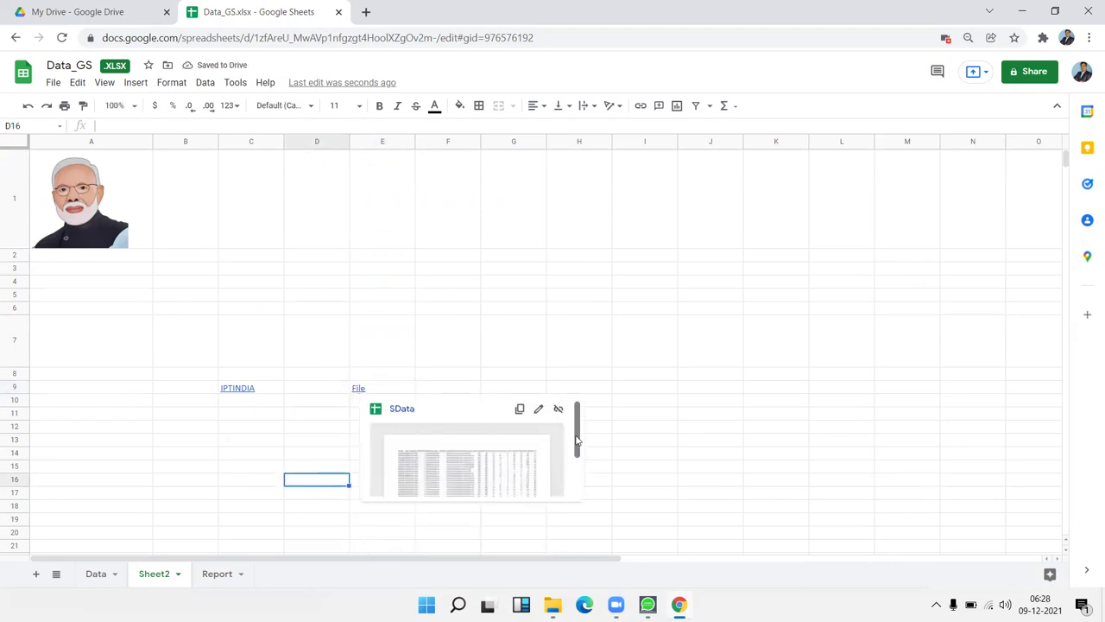
mouse_move(577, 442)
mouse_down()
mouse_move(572, 482)
mouse_move(575, 419)
mouse_up()
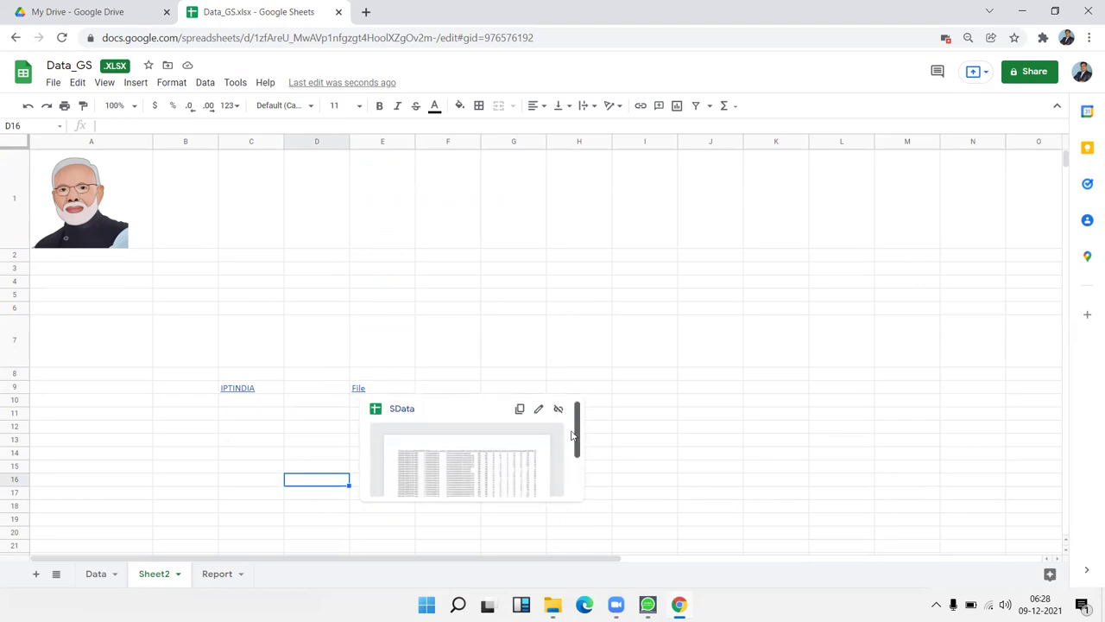
click(313, 453)
click(419, 411)
Insert a checkbox into cell I10
click(135, 82)
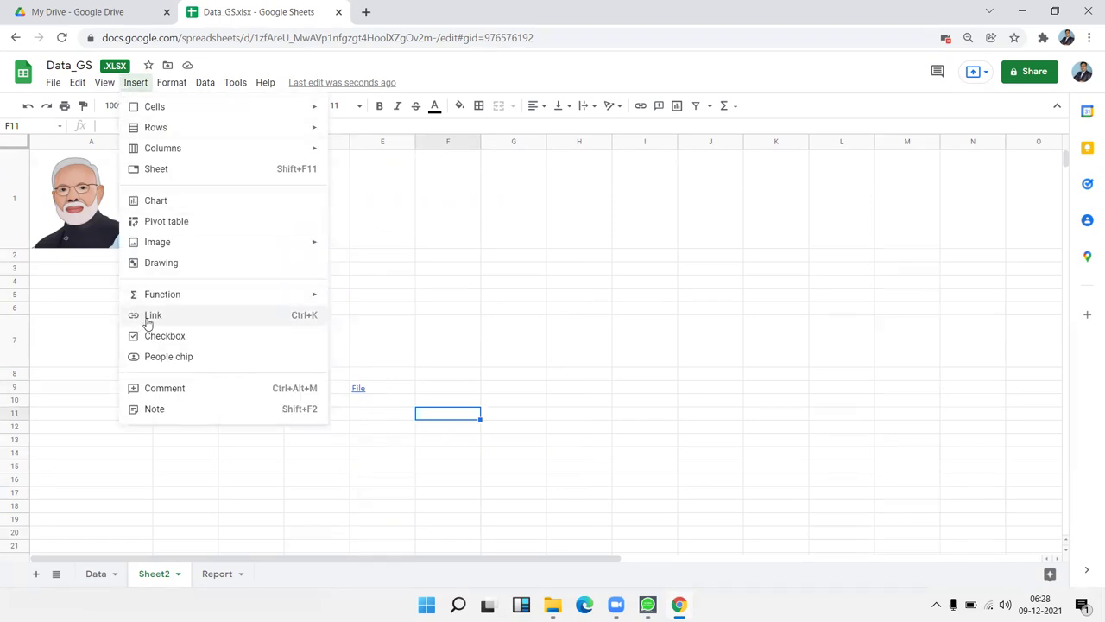
click(625, 402)
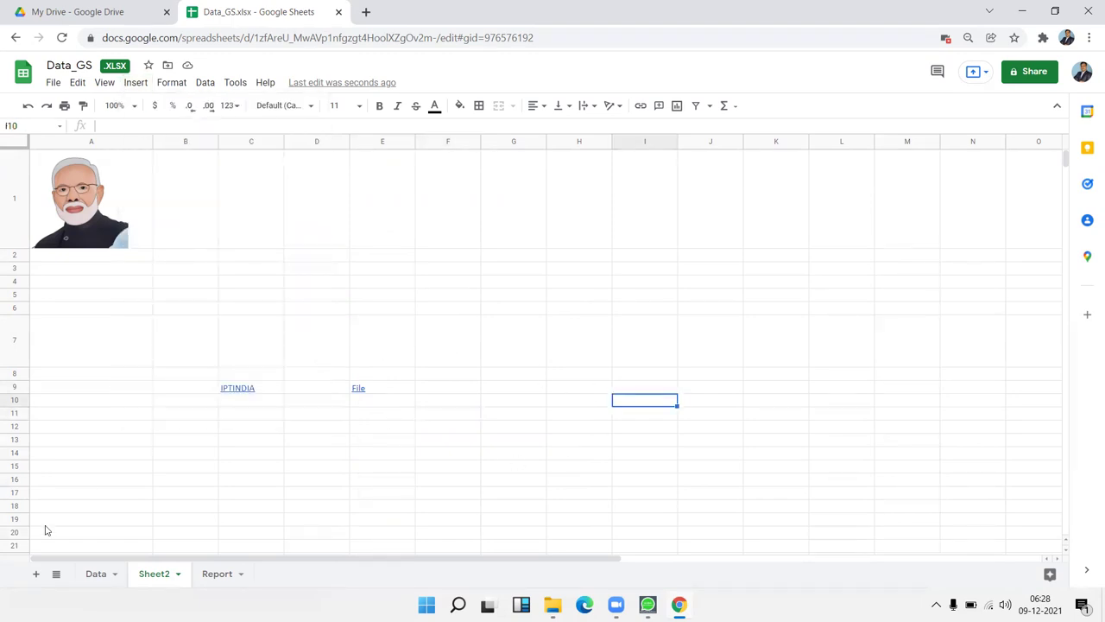
click(142, 86)
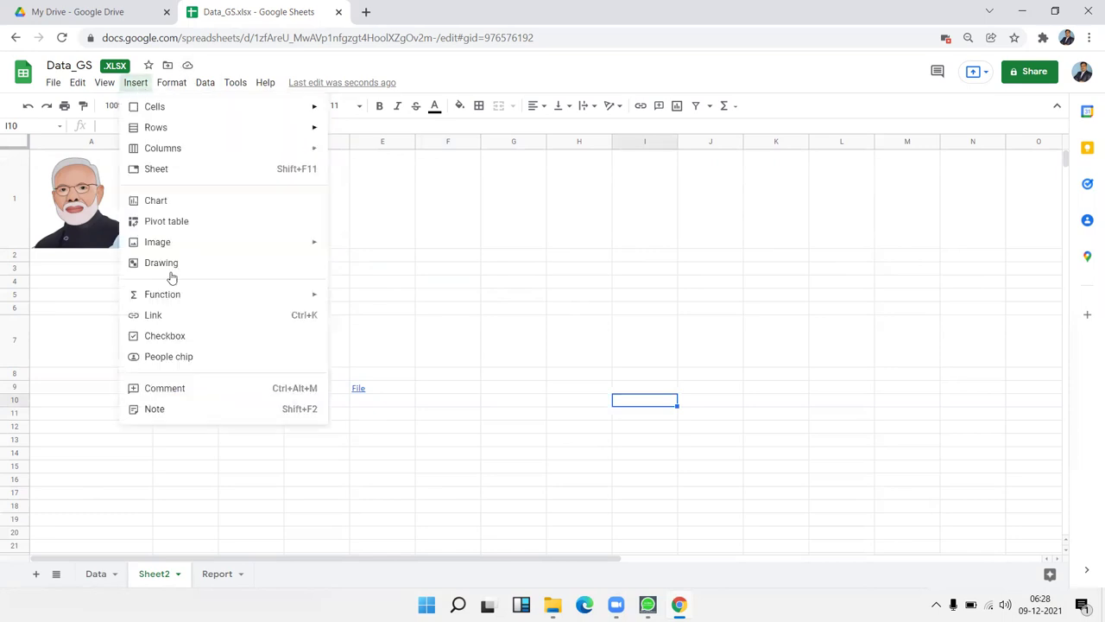
click(164, 335)
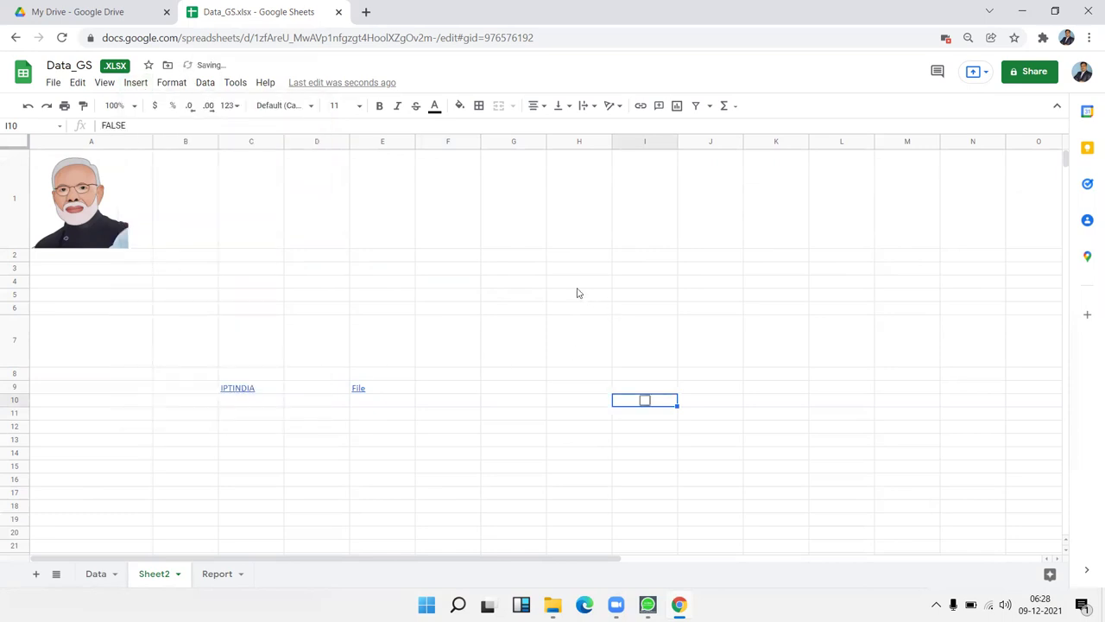
Toggle the I10 checkbox until it is ticked, confirming its TRUE value
click(654, 458)
click(644, 400)
click(645, 401)
click(645, 400)
click(641, 429)
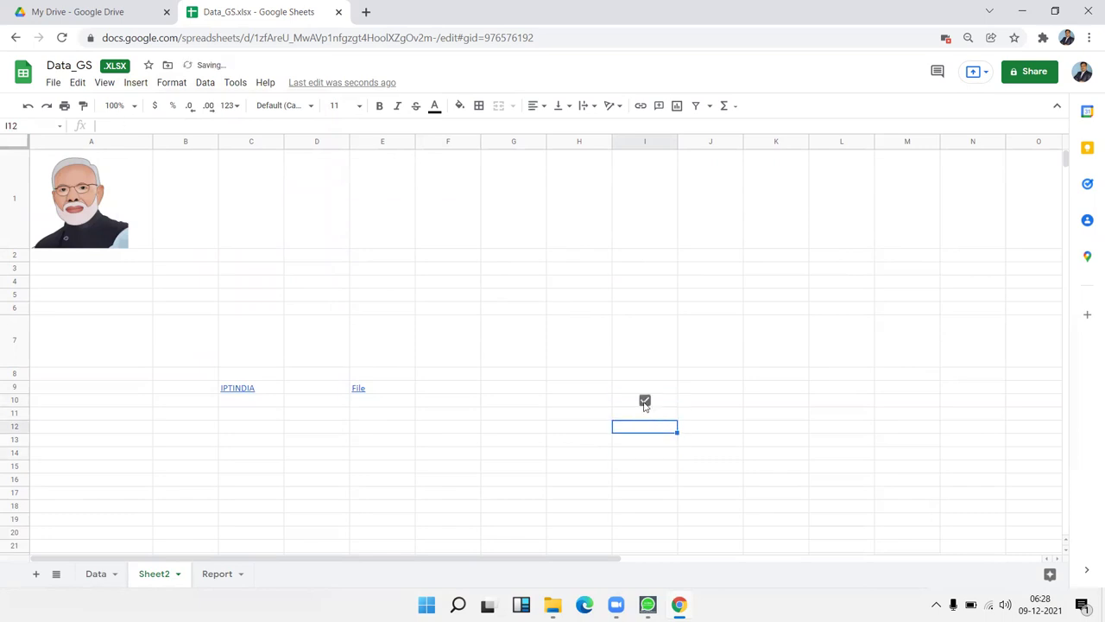
click(645, 402)
click(645, 402)
click(625, 444)
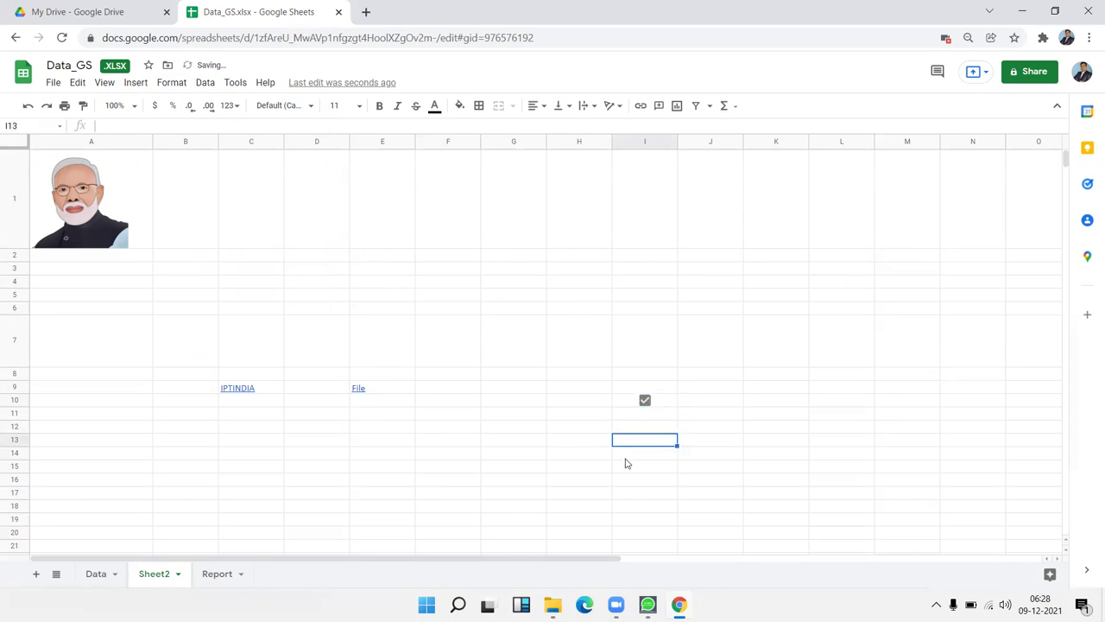
click(636, 403)
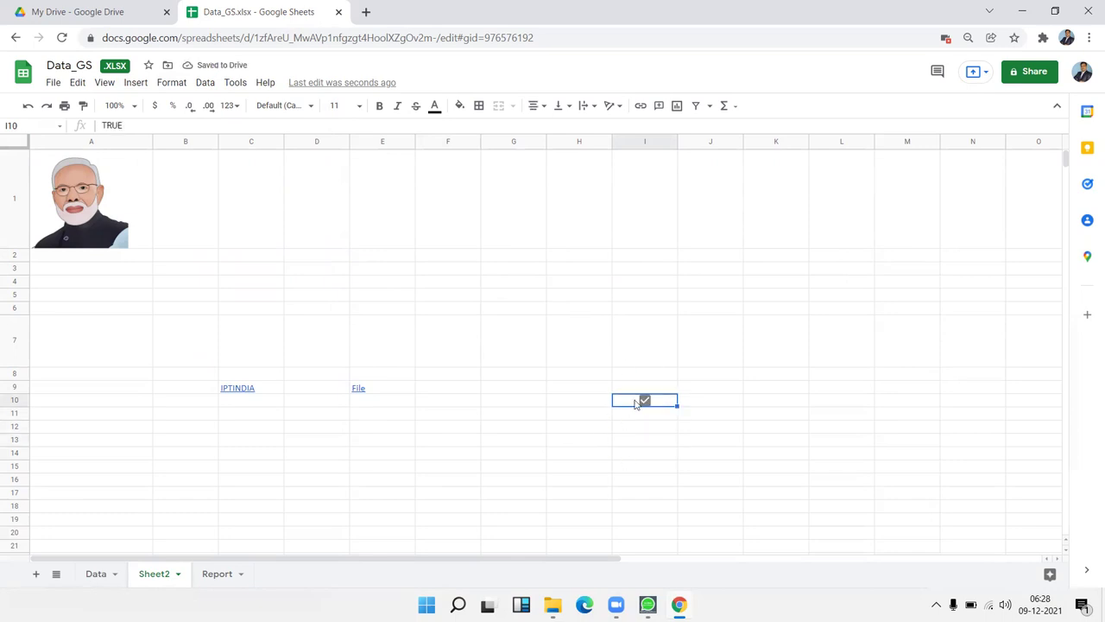
double_click(111, 125)
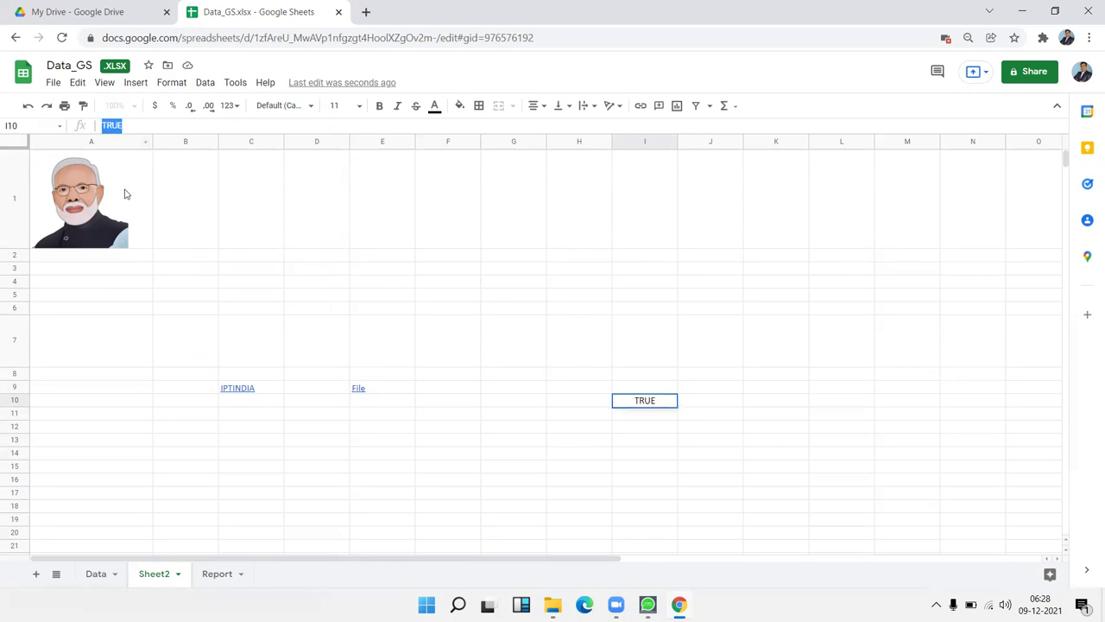
key(Escape)
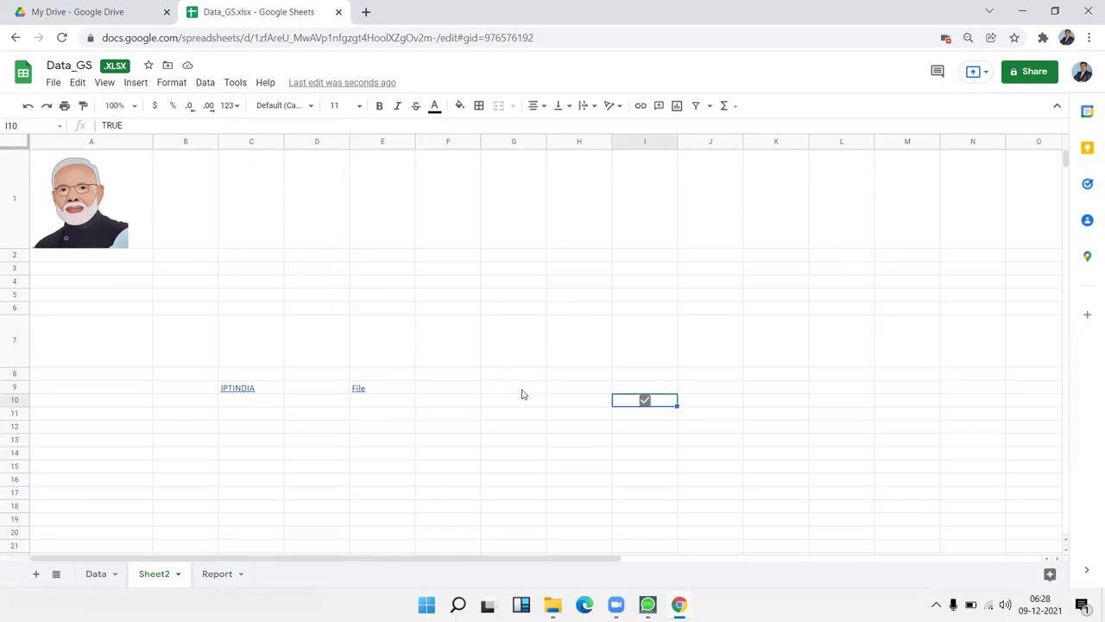
click(522, 405)
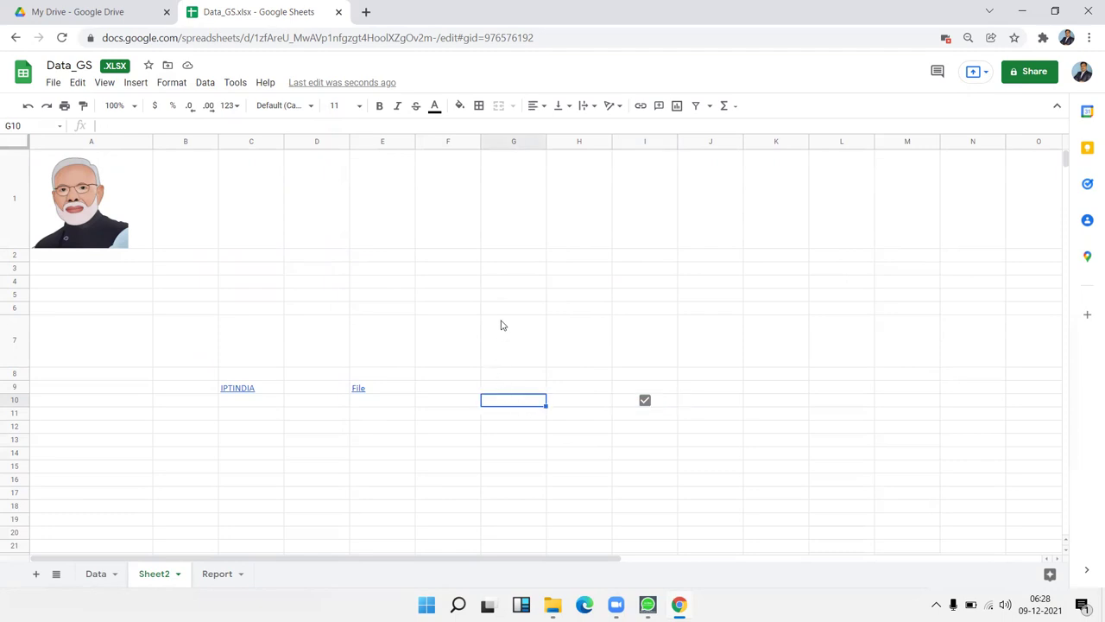
Add the header Status in cell M1 of the Data sheet
click(106, 575)
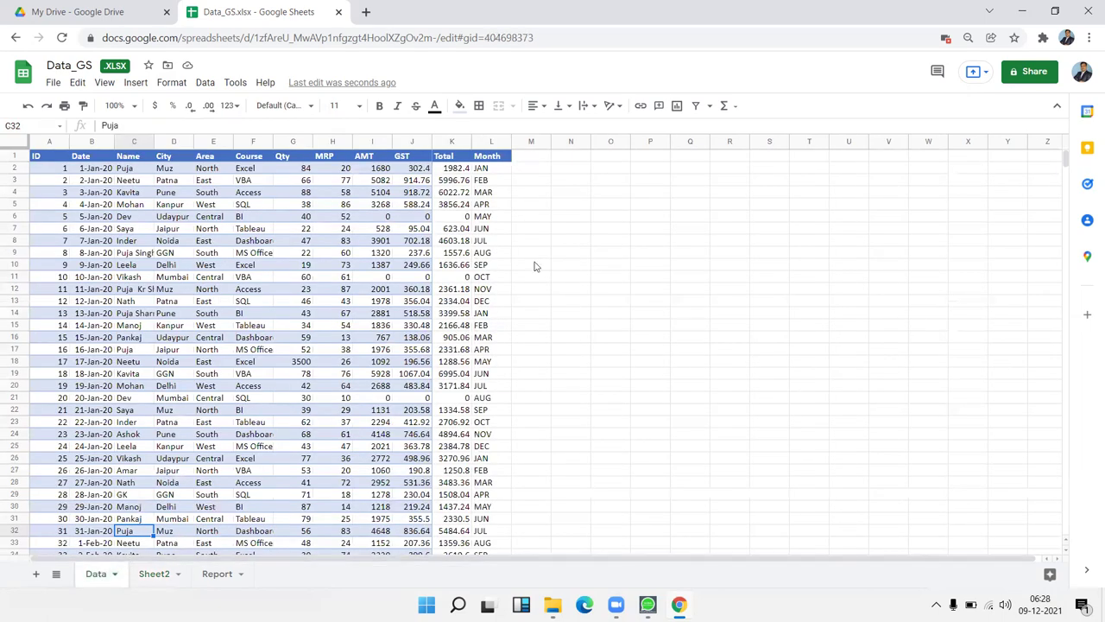
click(529, 159)
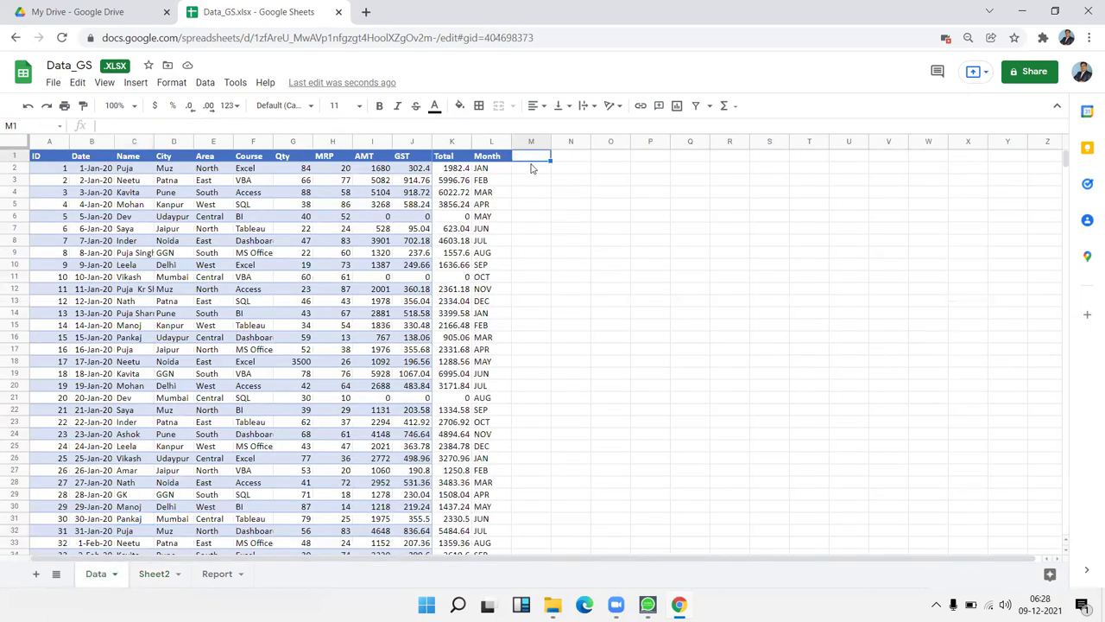
text(Stat)
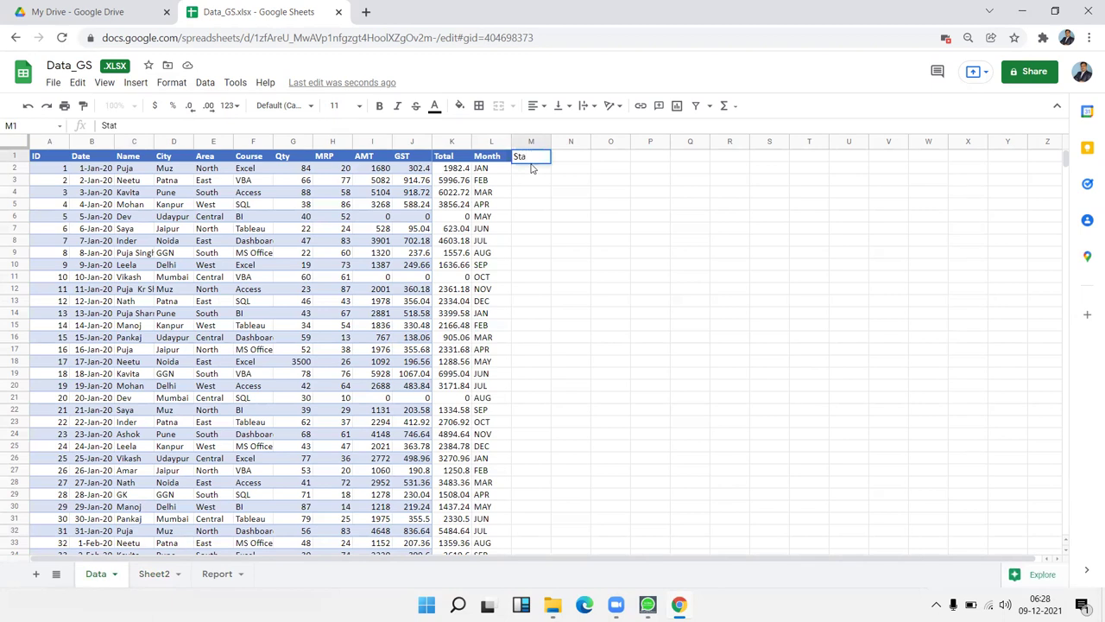
key(BackSpace)
click(505, 182)
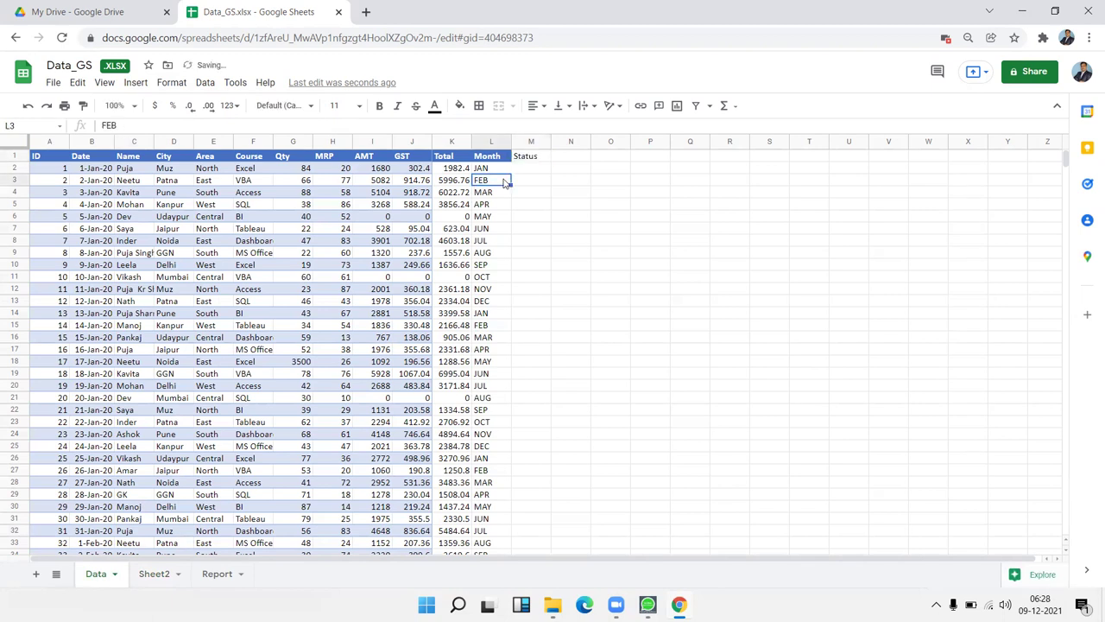
Fill M2:M18 with checkboxes
click(542, 172)
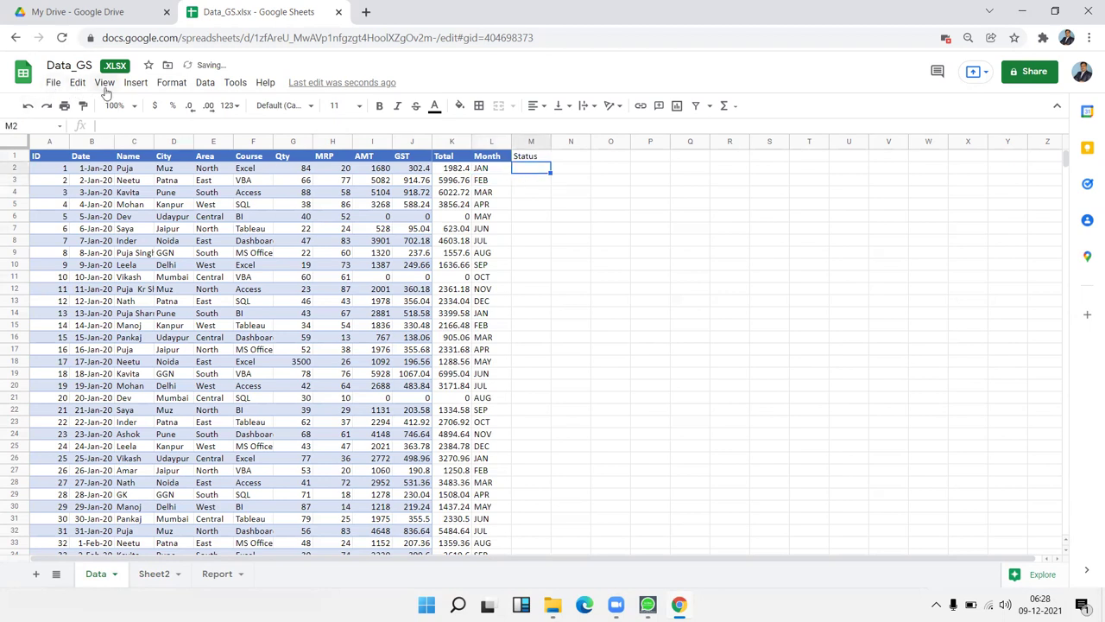
click(131, 85)
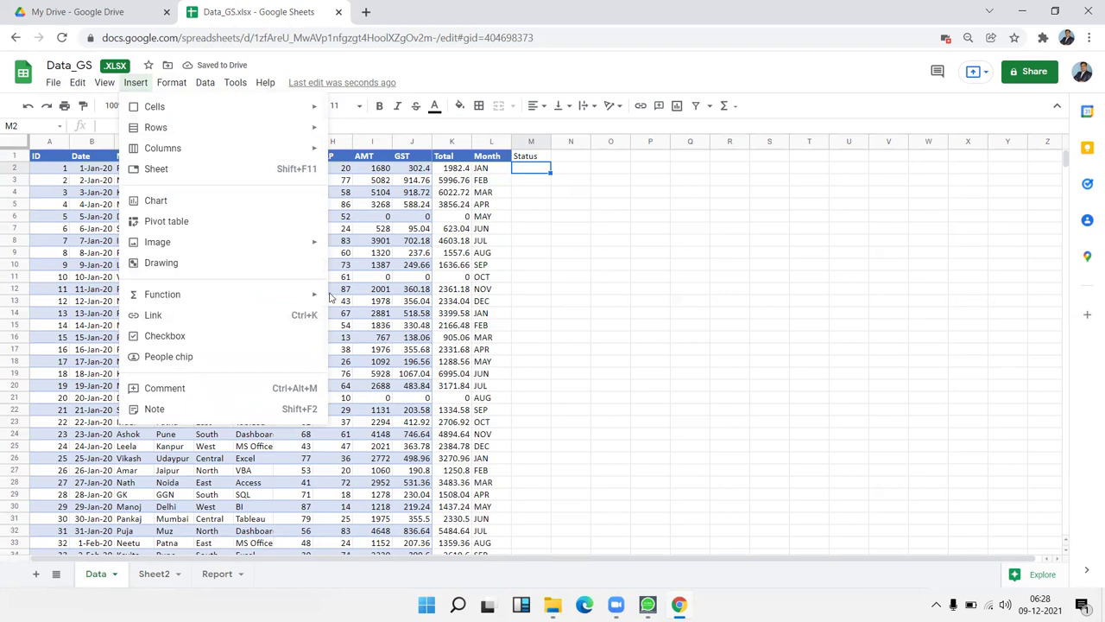
click(223, 335)
click(637, 244)
drag(546, 170, 549, 363)
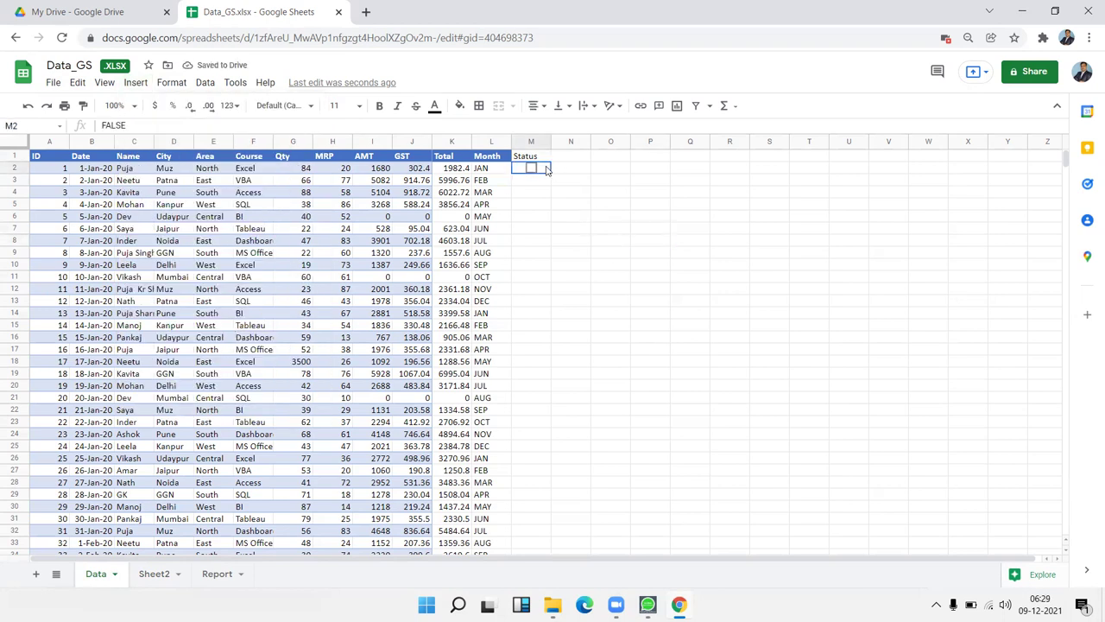
key(ctrl+d)
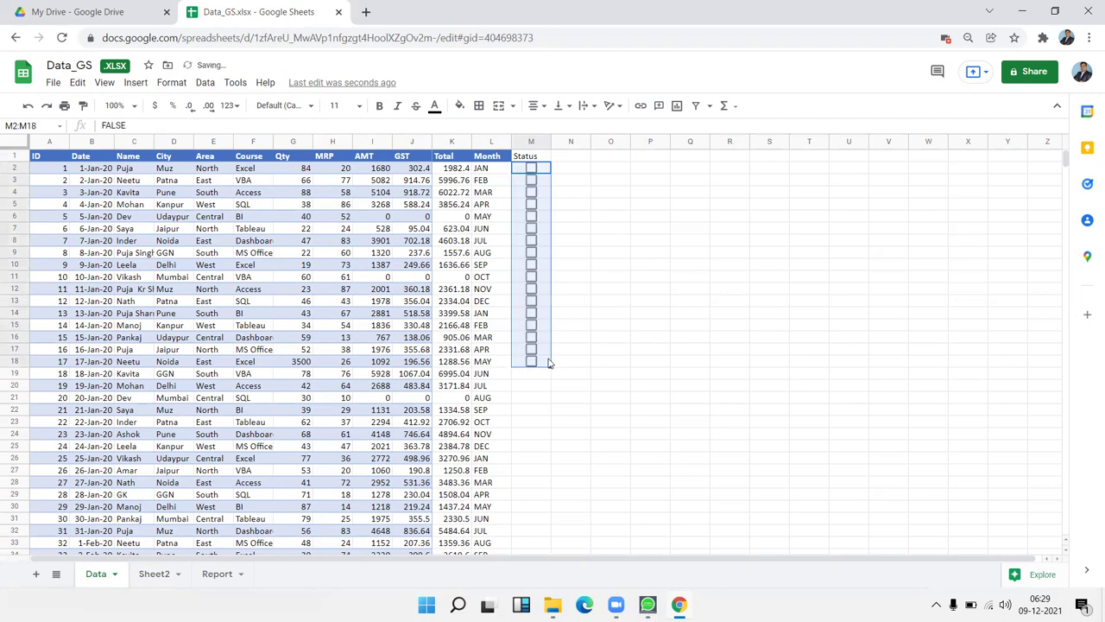
click(604, 364)
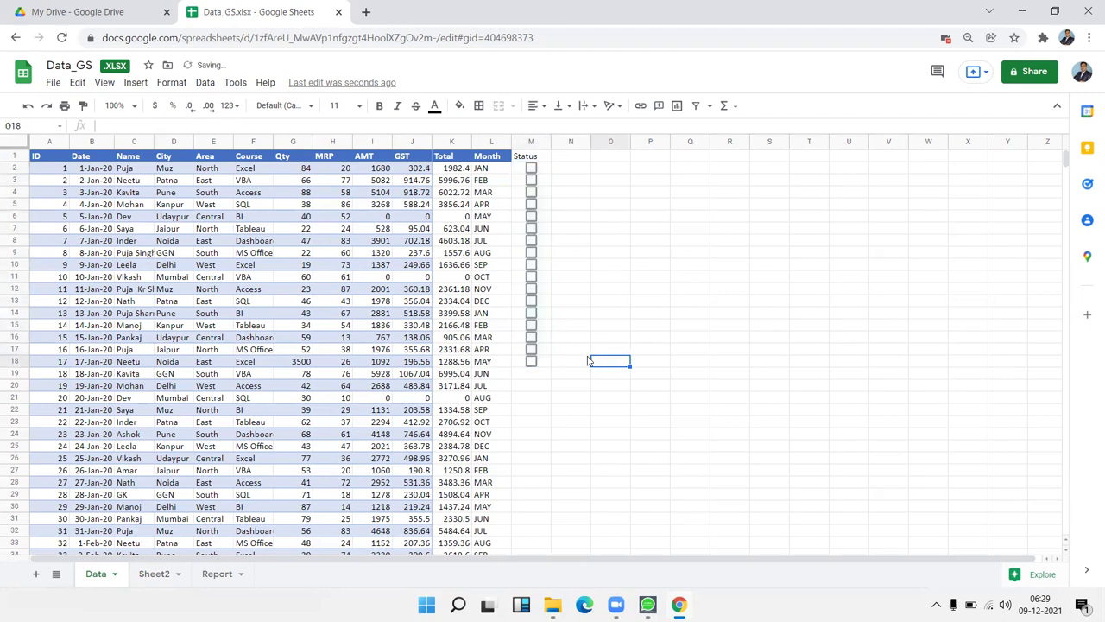
Tick the checkboxes in M13 through M18
click(530, 289)
click(531, 290)
click(531, 300)
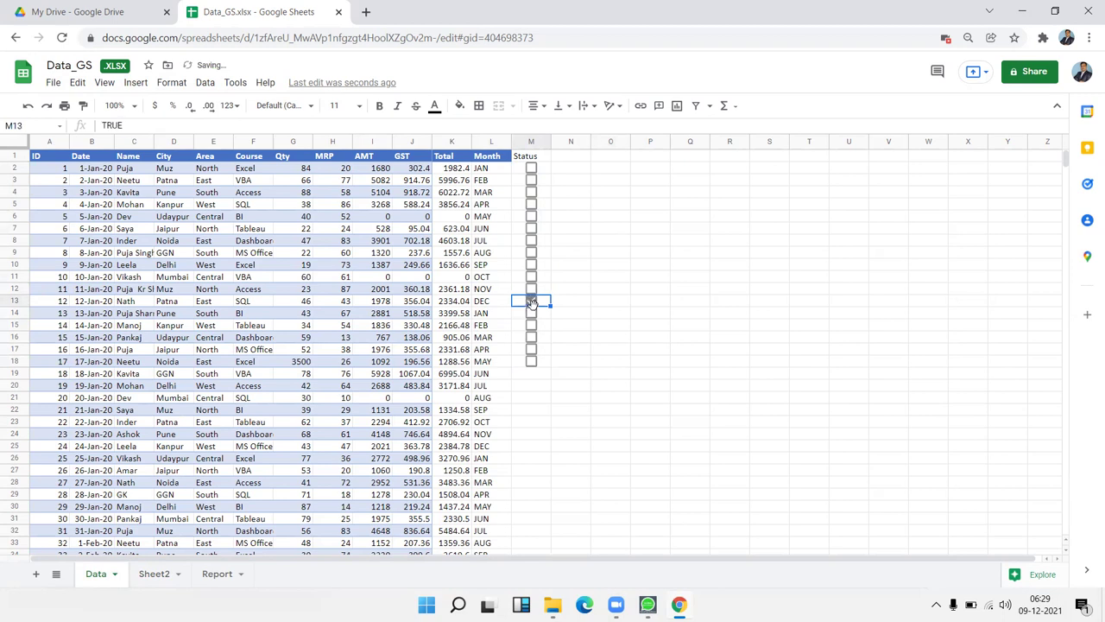
click(531, 313)
click(530, 325)
click(531, 336)
click(531, 348)
click(531, 361)
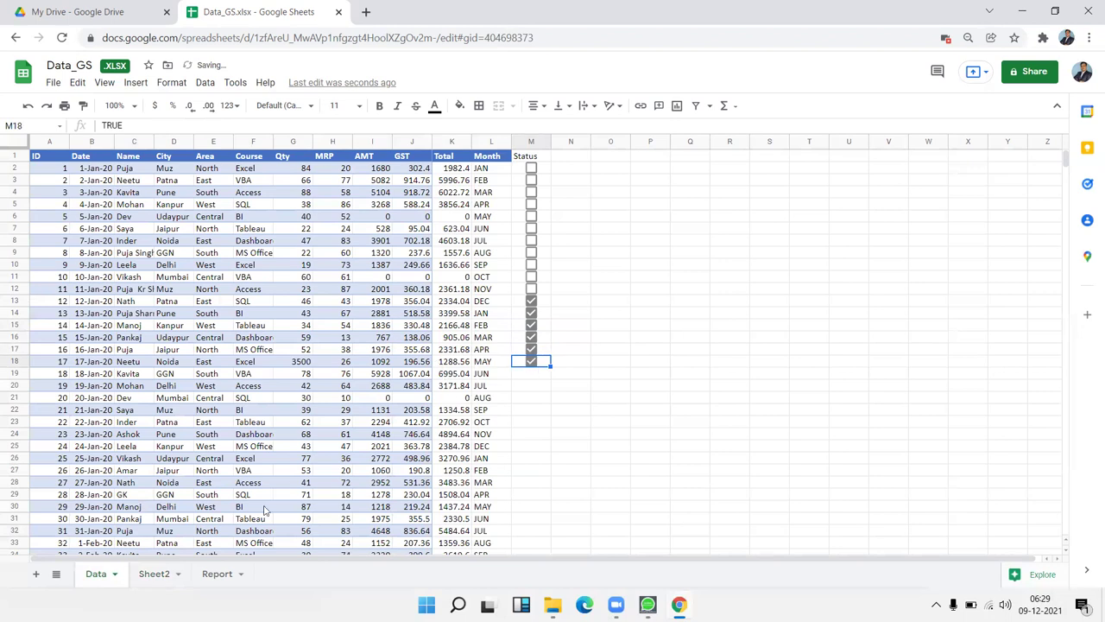
Go to Sheet2 and select cell C14
click(217, 573)
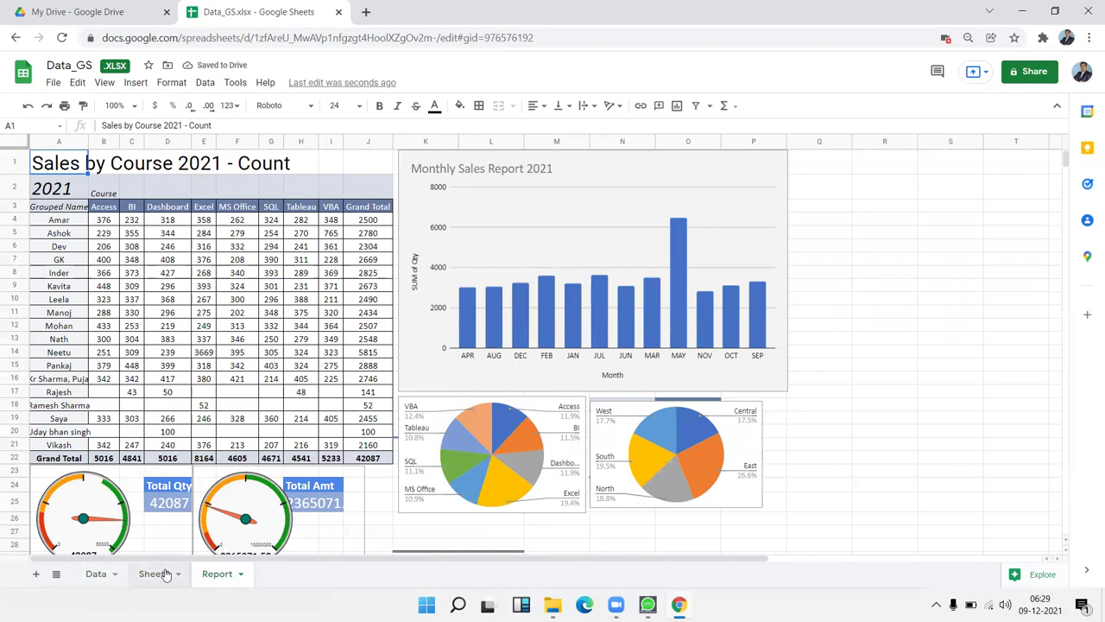
click(154, 573)
click(267, 458)
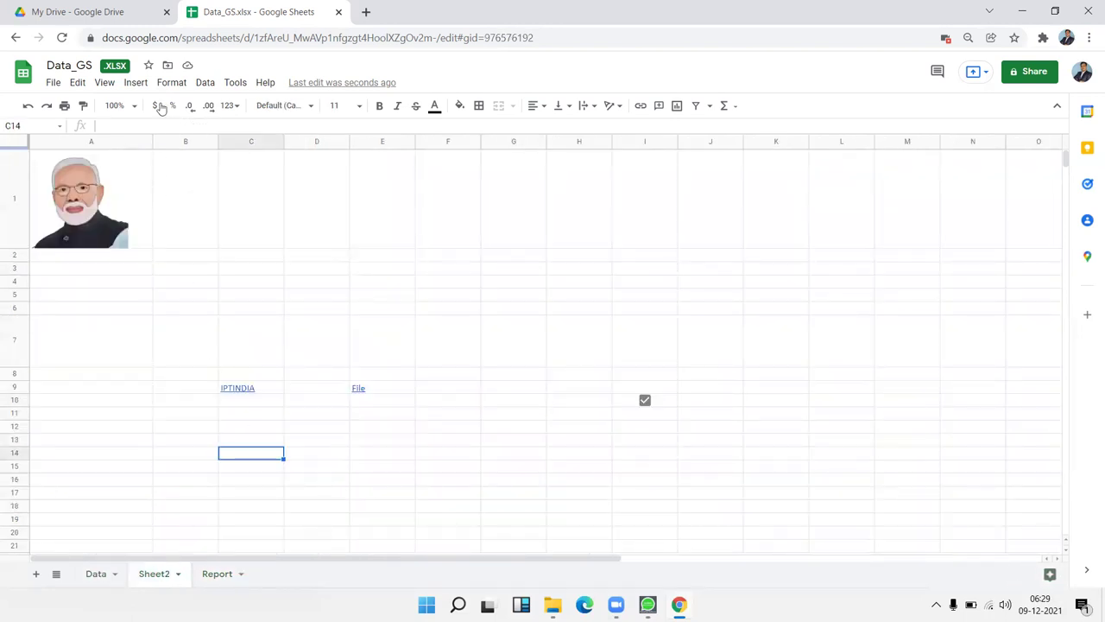
click(137, 84)
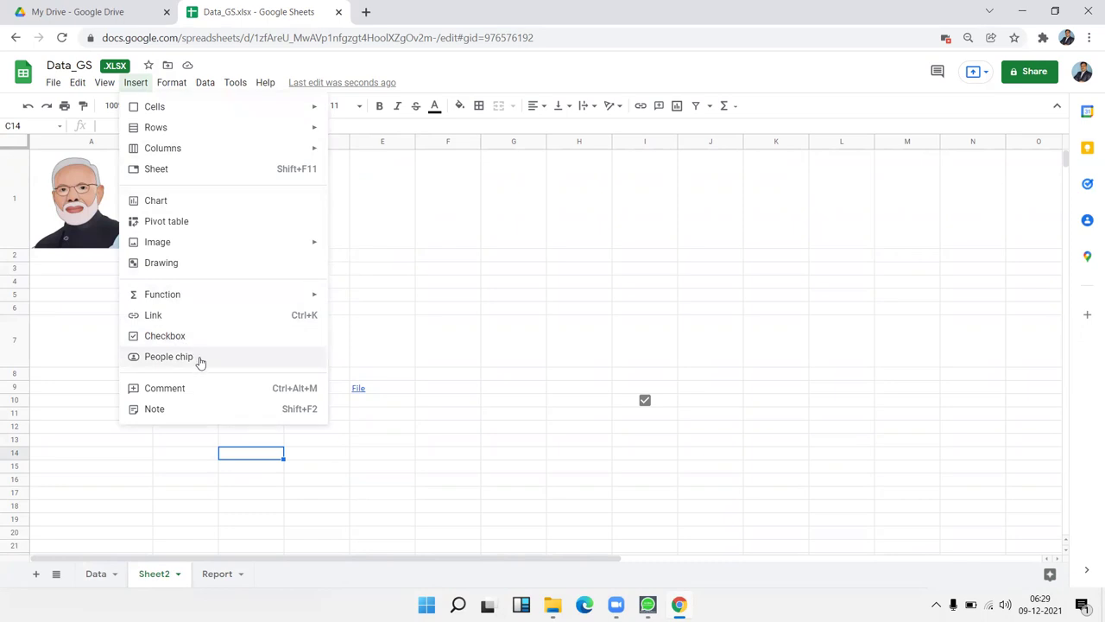
Place a people chip for the first suggested contact's e-mail in C14
click(200, 362)
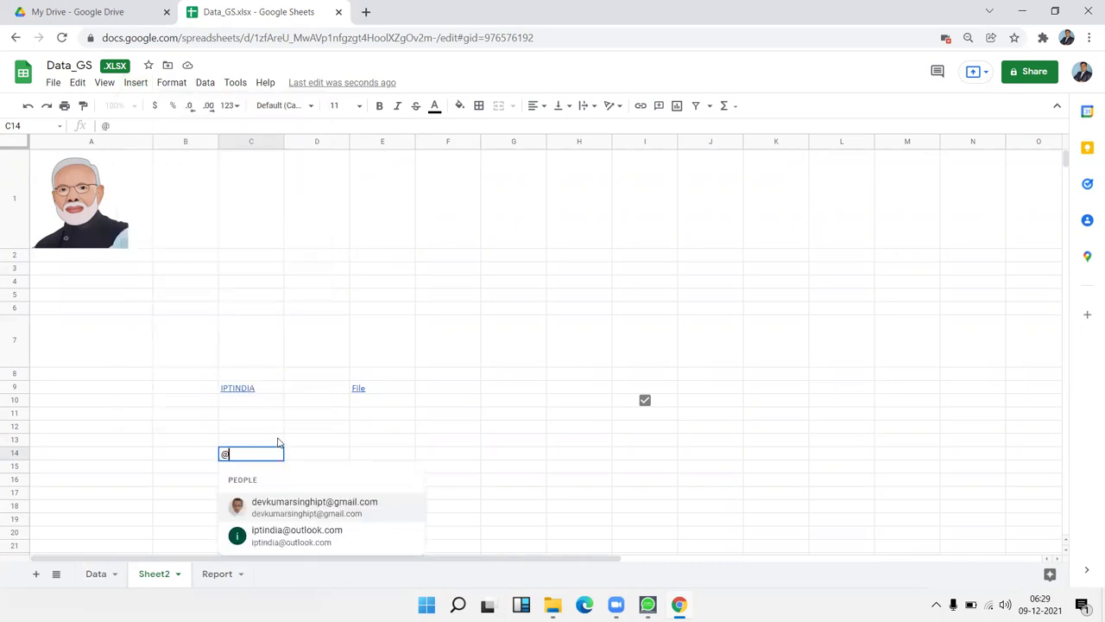
scroll(278, 442, down, 3)
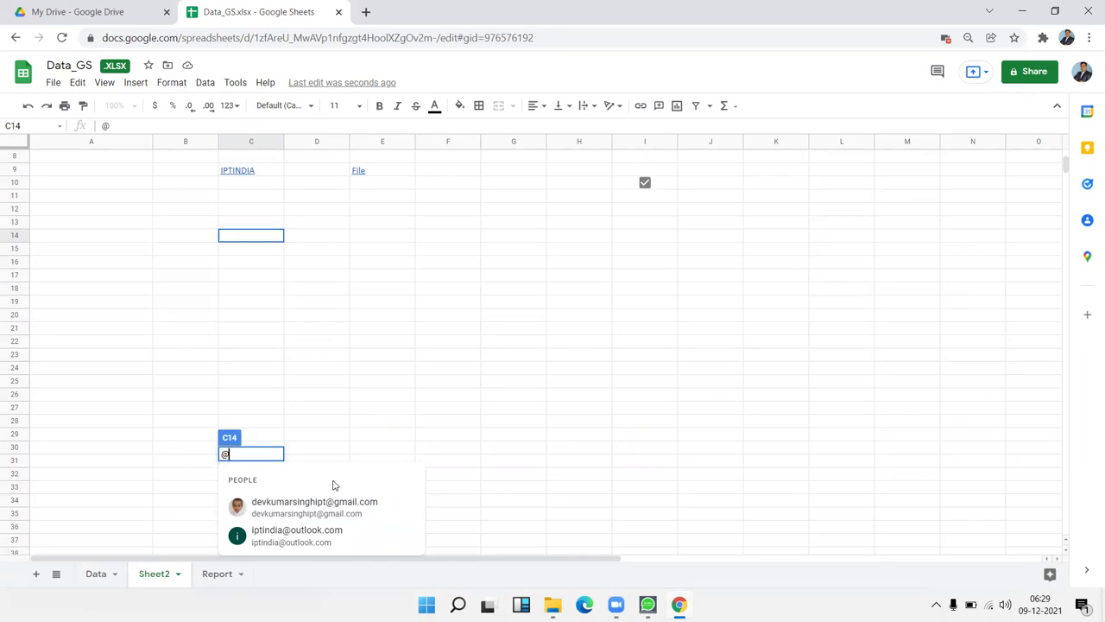
click(286, 506)
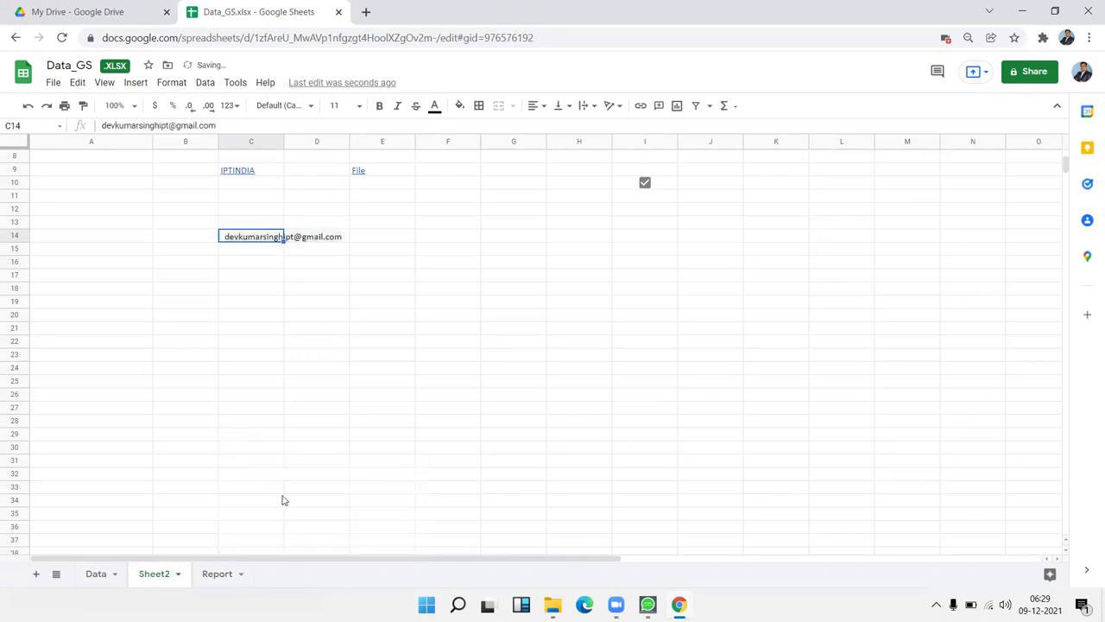
click(312, 306)
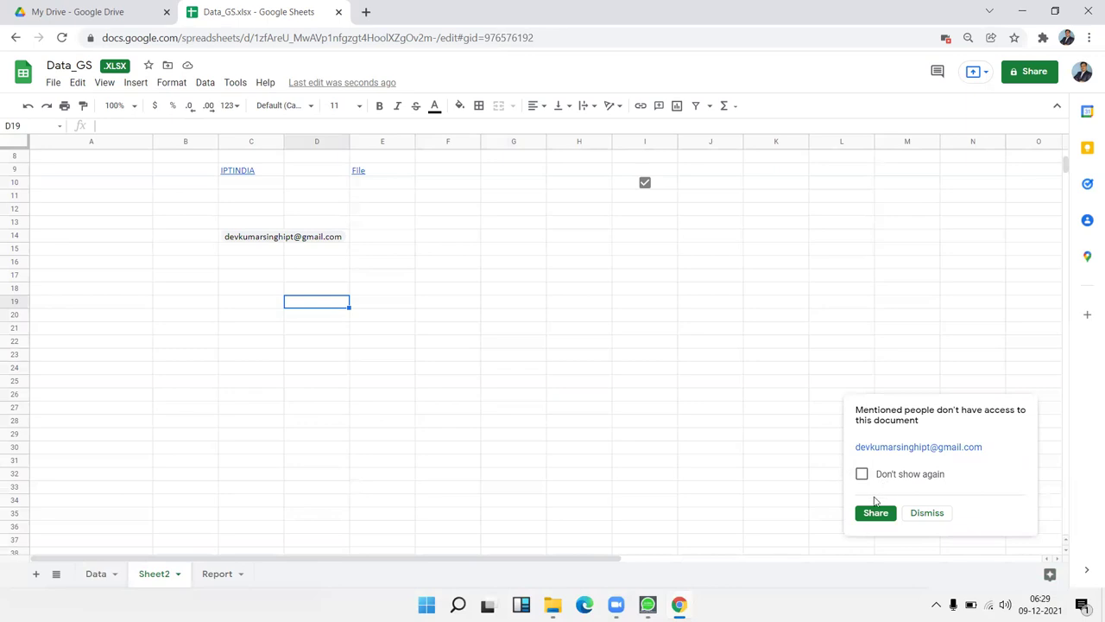
click(301, 357)
click(244, 242)
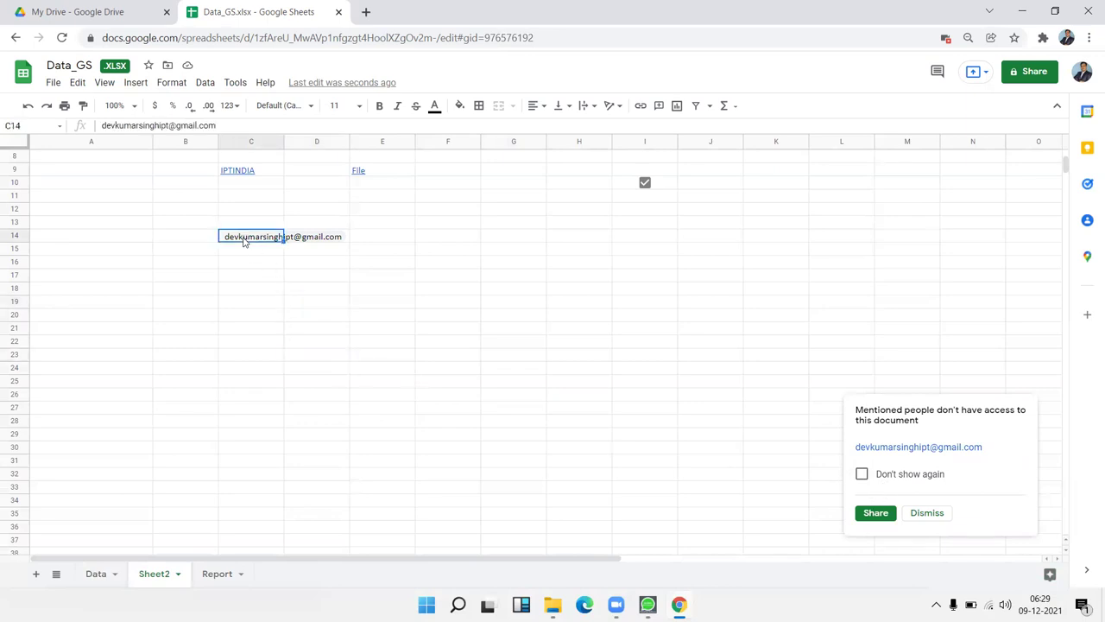
click(261, 282)
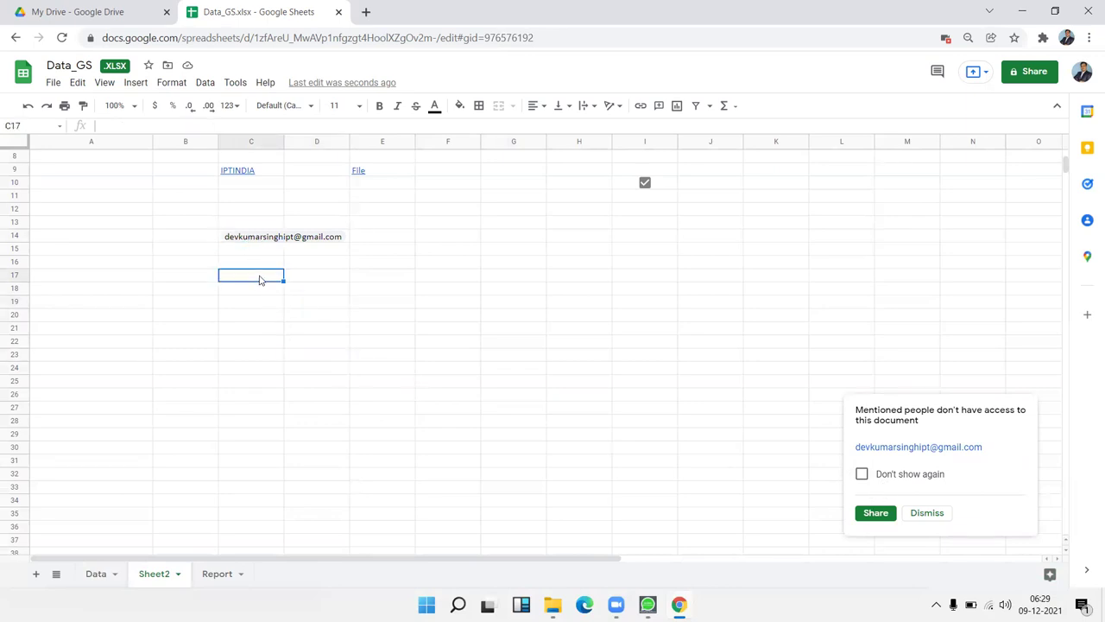
scroll(258, 269, up, 3)
scroll(313, 343, down, 3)
double_click(232, 239)
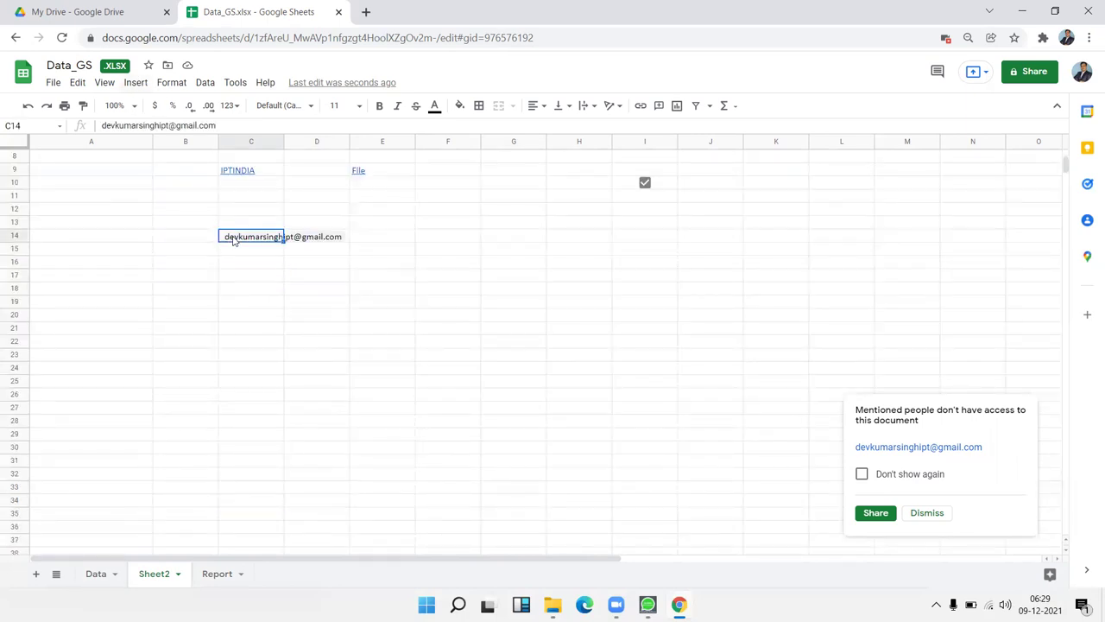
key(Escape)
Add a people chip in C17 by searching a few letters of the contact's name
click(259, 278)
click(136, 82)
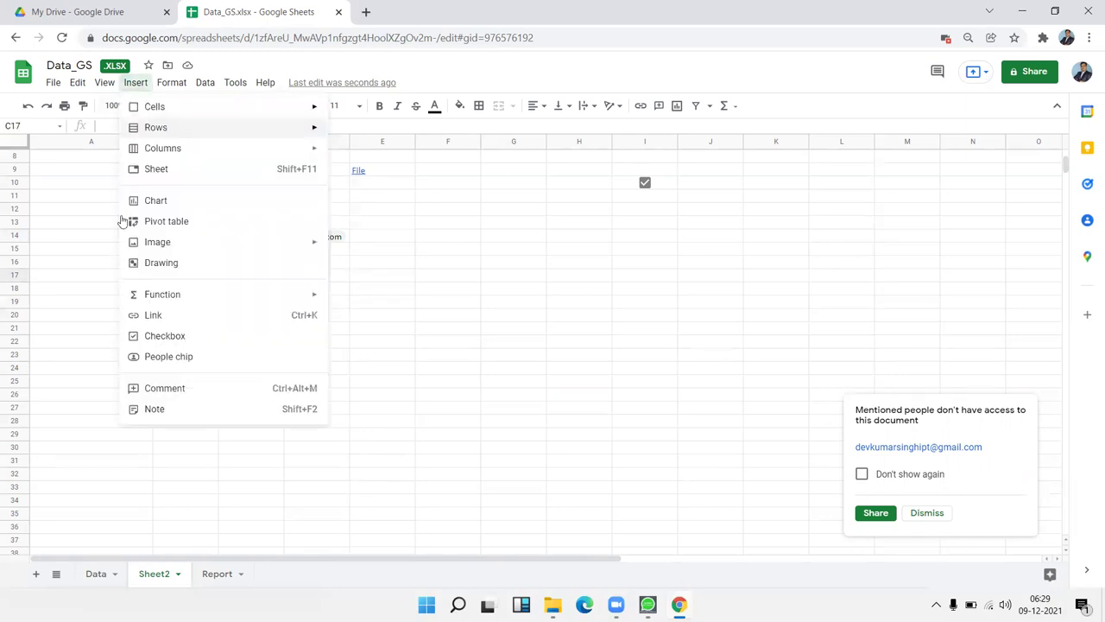
click(152, 357)
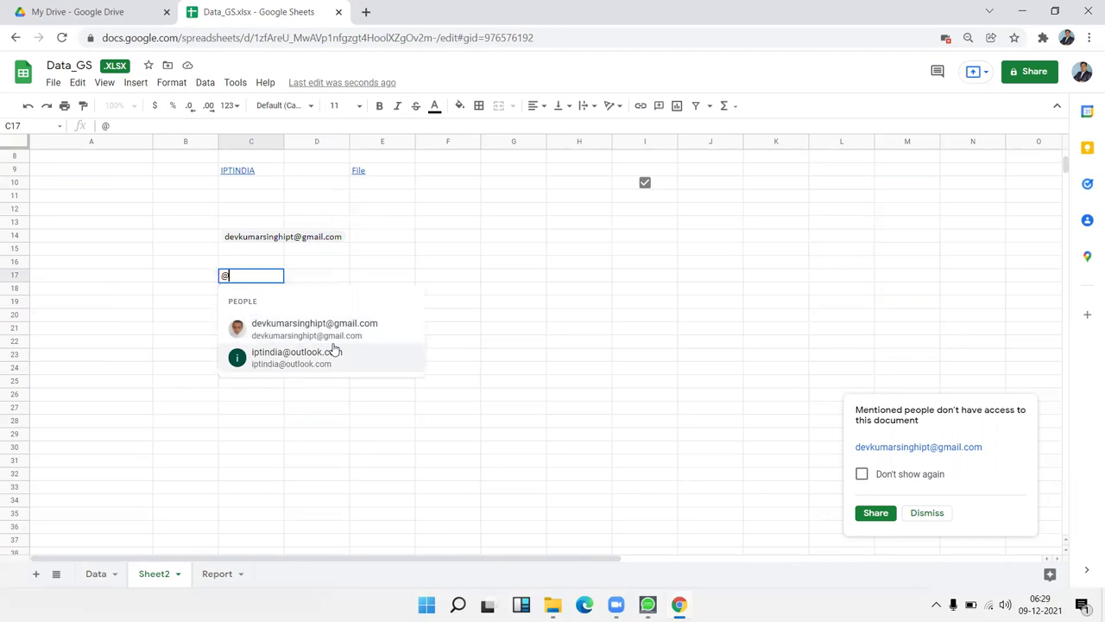
text(sri)
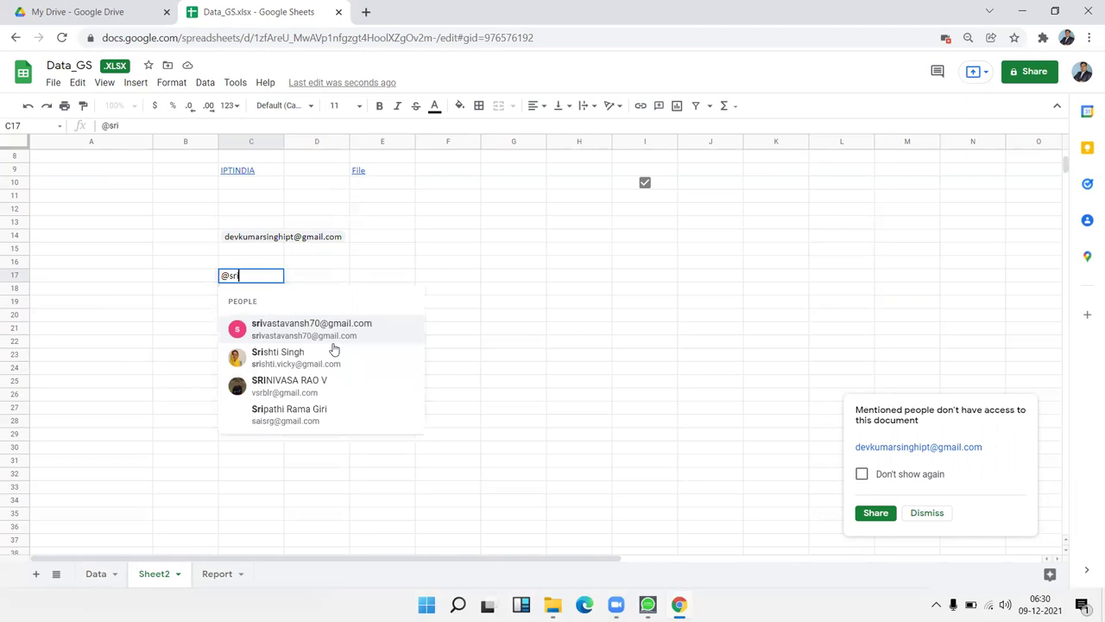
click(249, 358)
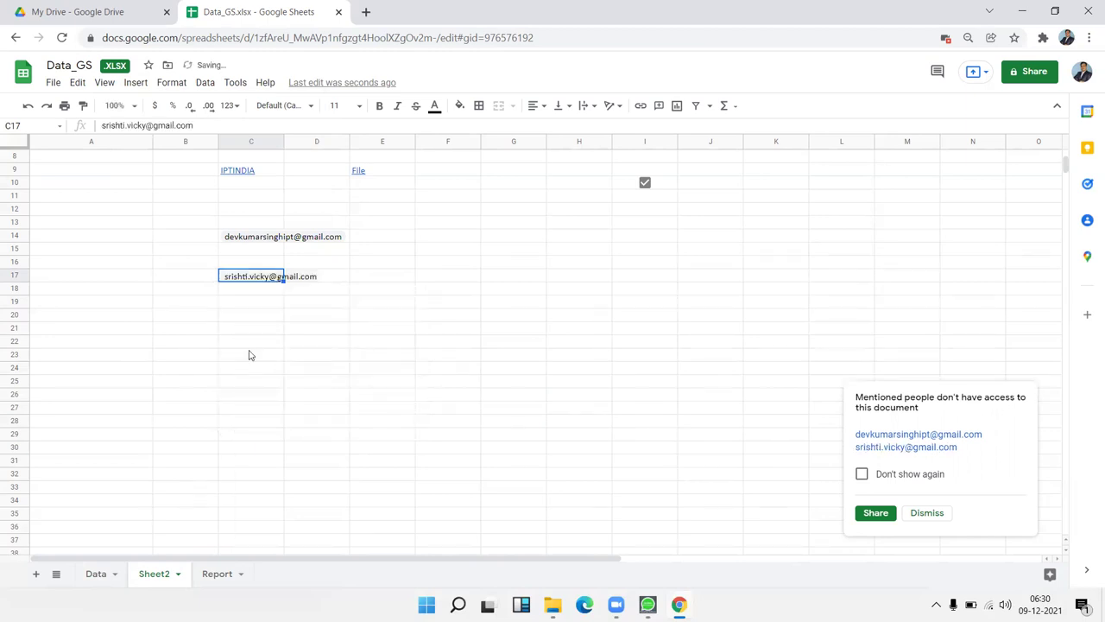
click(249, 355)
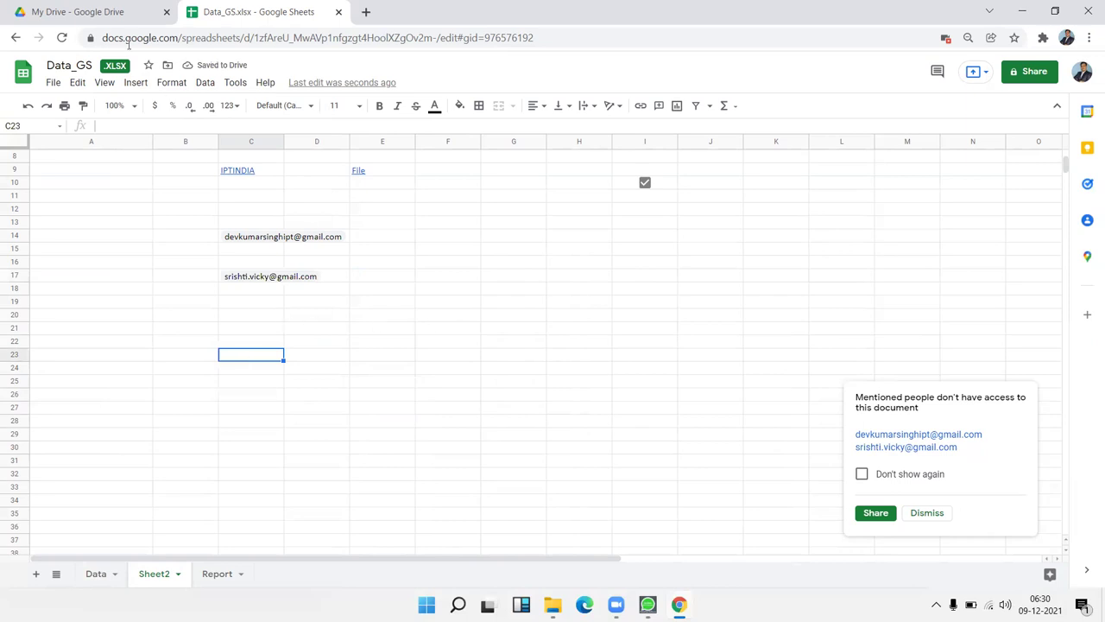
click(136, 82)
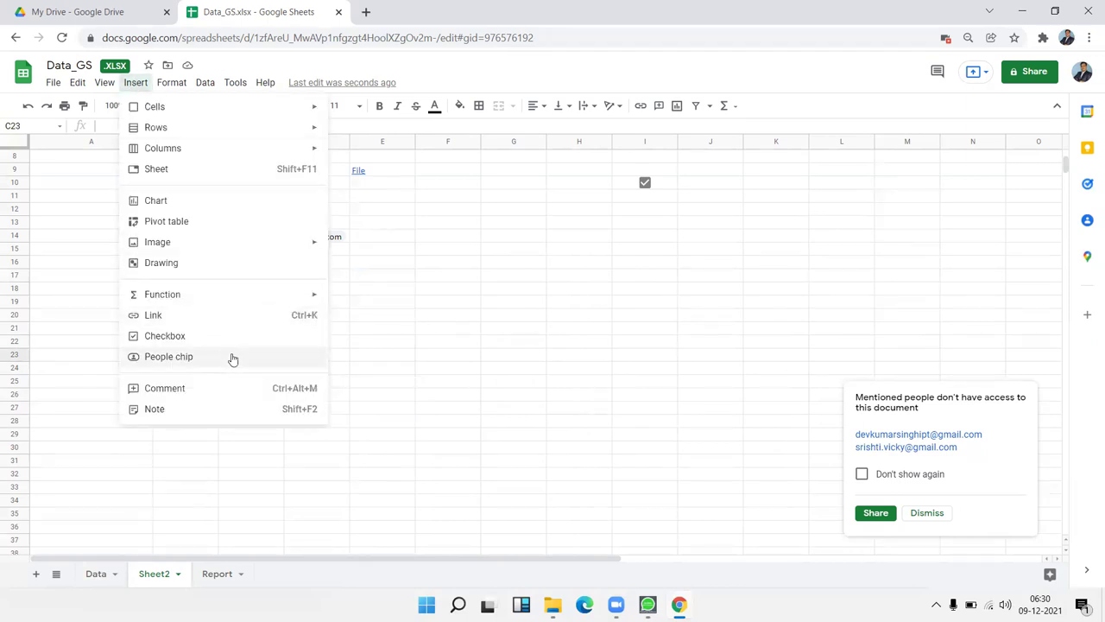
click(493, 276)
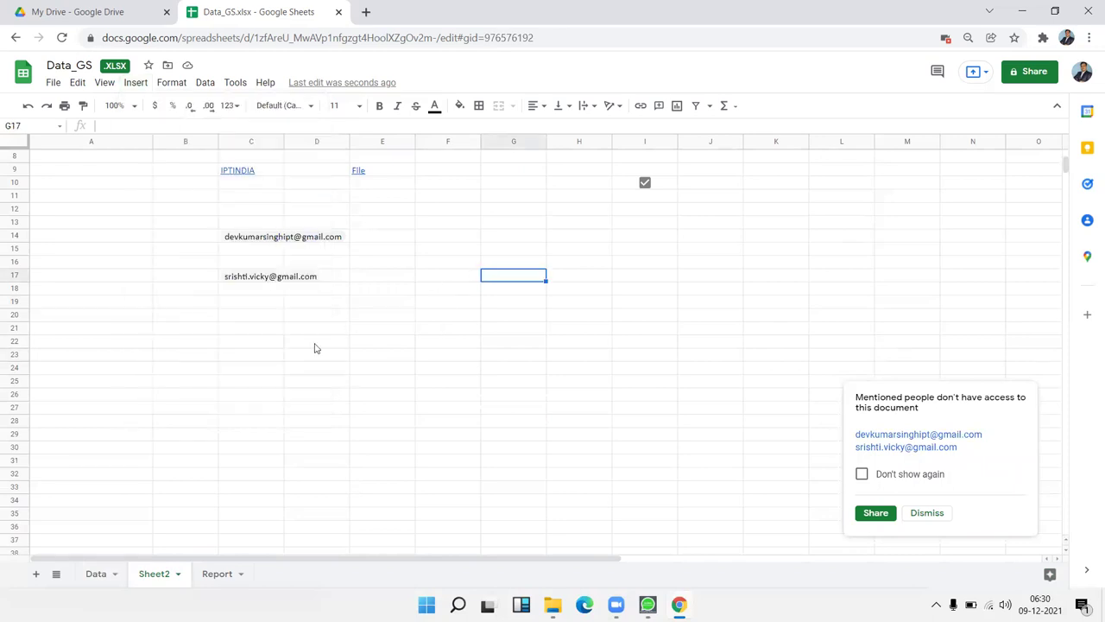
scroll(316, 348, up, 5)
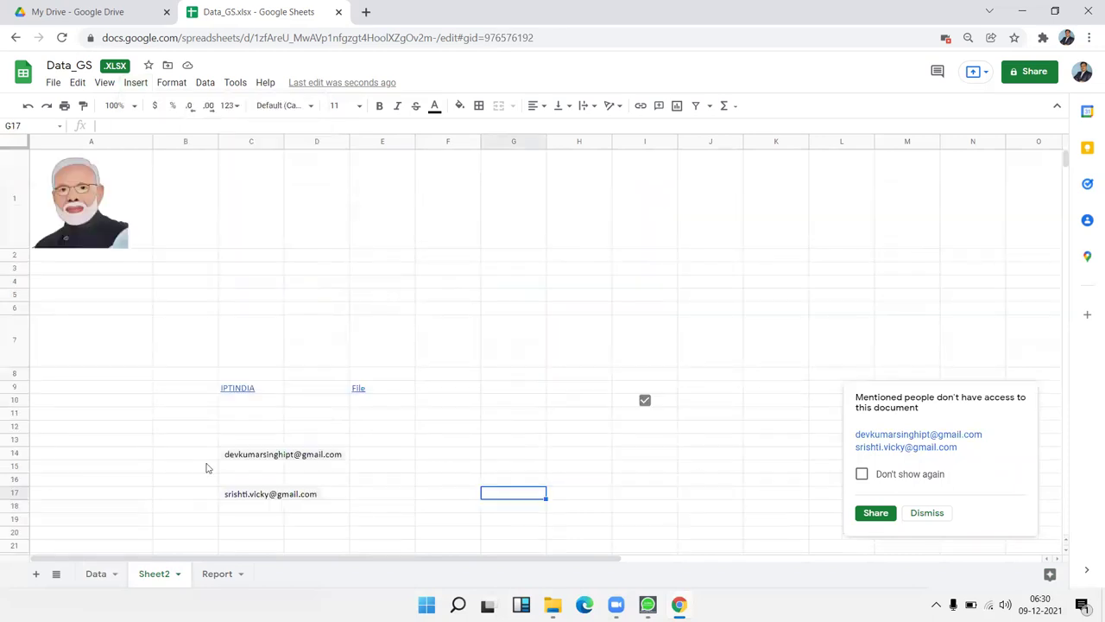
Post the comment 'PM of India' on the portrait image in A1
click(144, 218)
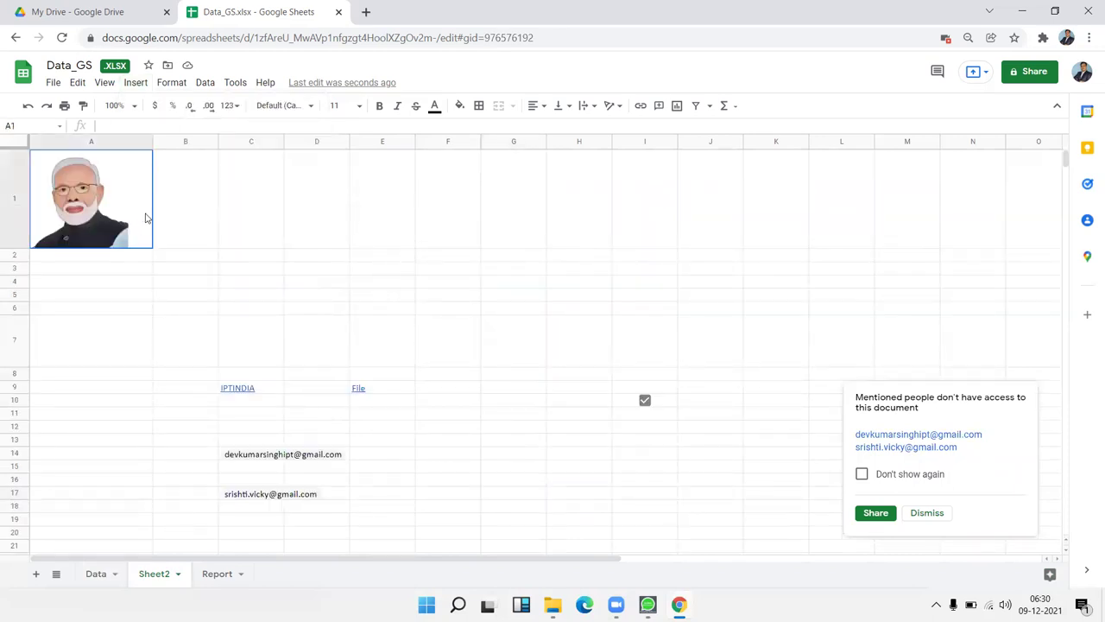
click(134, 83)
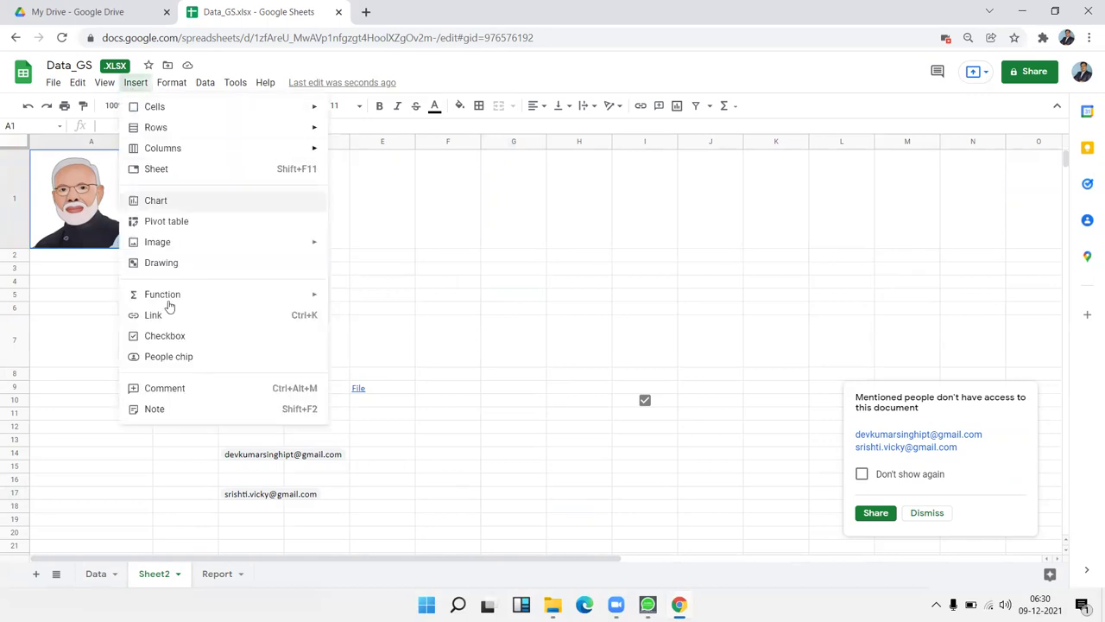
click(171, 388)
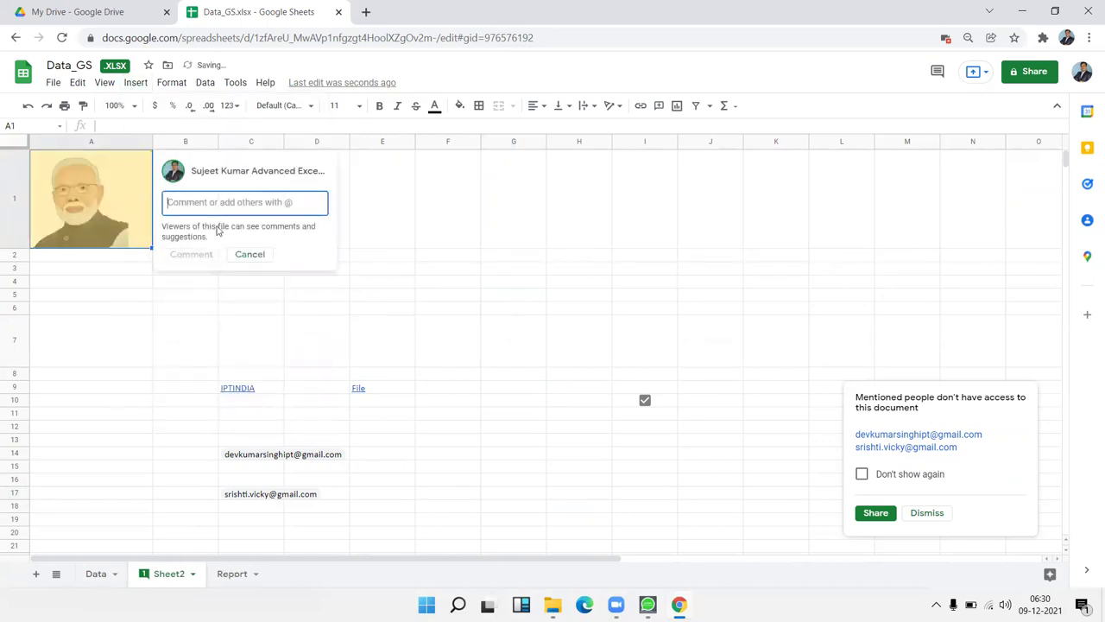
text(PM of India)
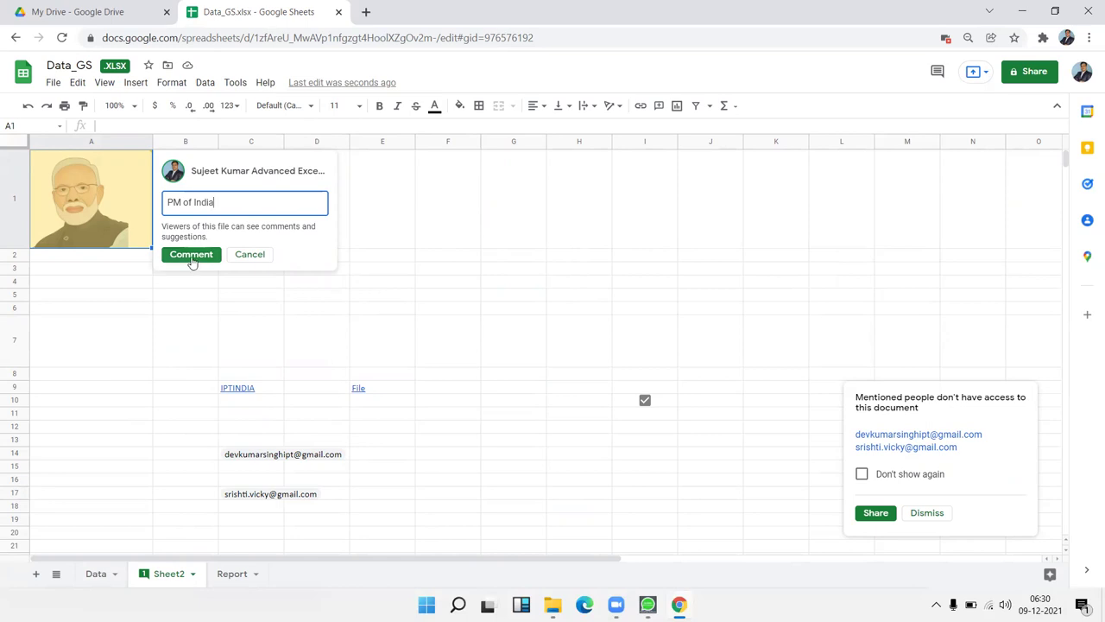
click(190, 257)
click(185, 296)
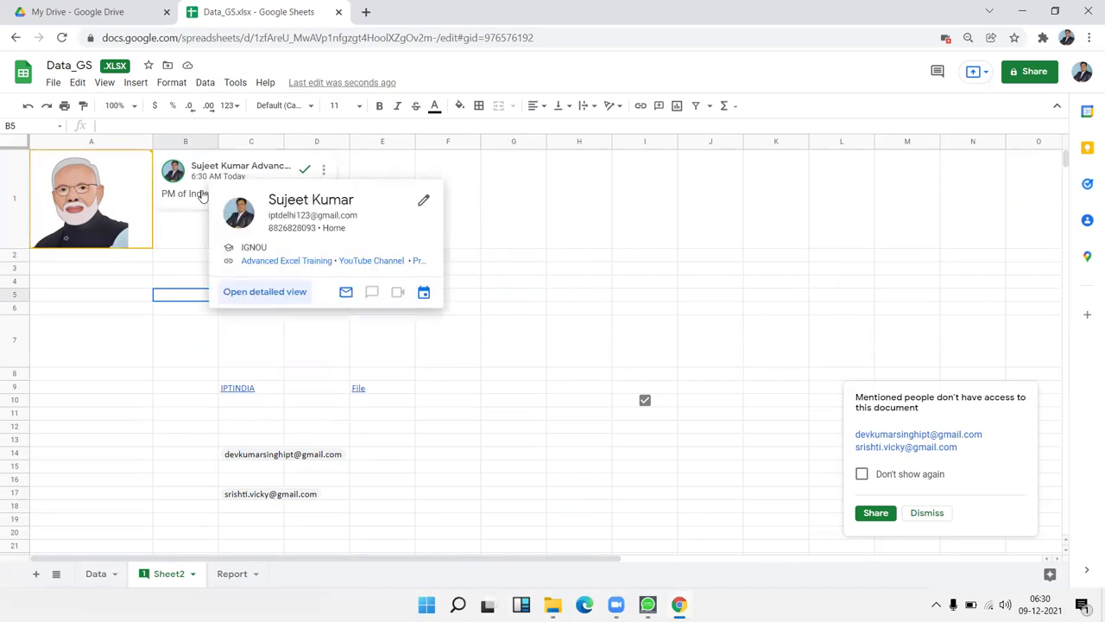
Move the selection to cell A7
key(Down)
key(Down)
key(Left)
click(140, 83)
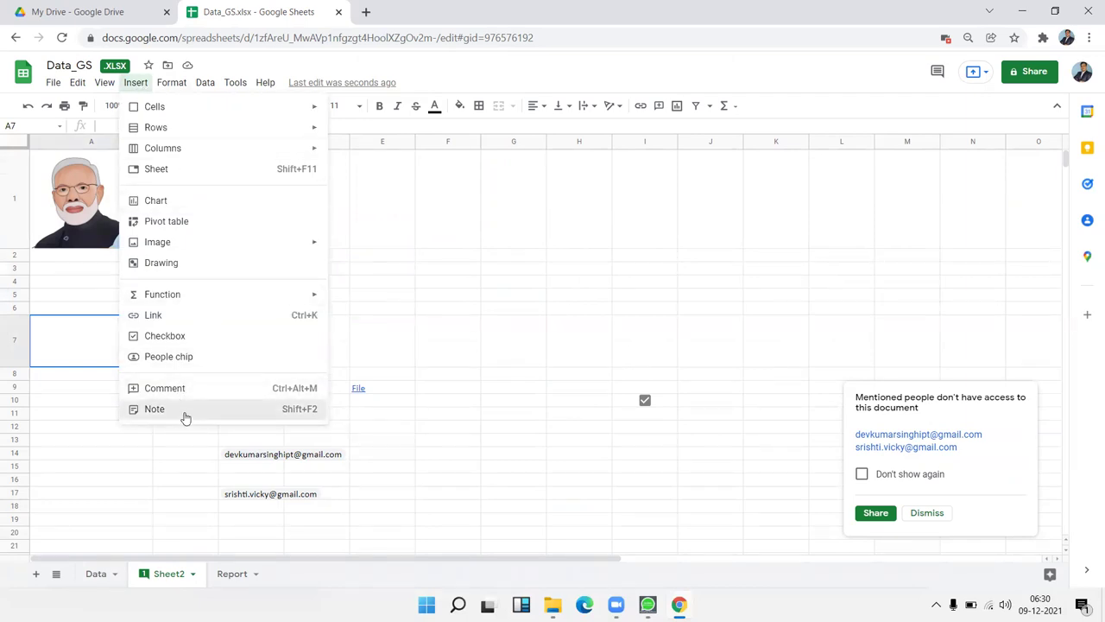
Abandon a first note attempt, leaving cell A7 empty
click(185, 418)
drag(206, 331, 136, 328)
click(132, 328)
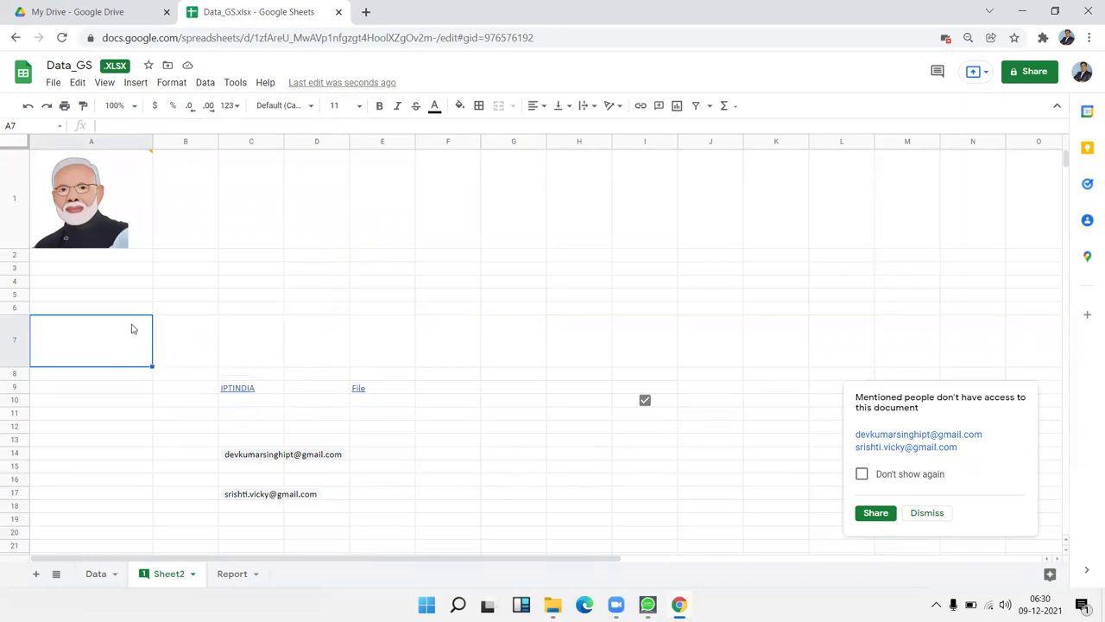
text(Tjhi)
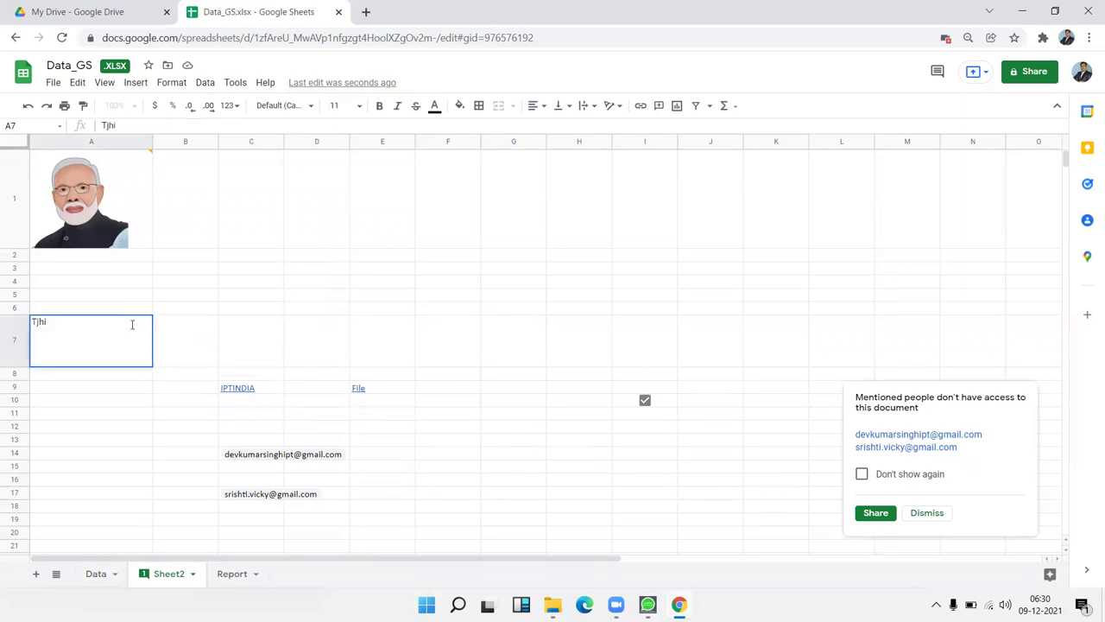
key(BackSpace)
key(BackSpace)
key(BackSpace)
key(Escape)
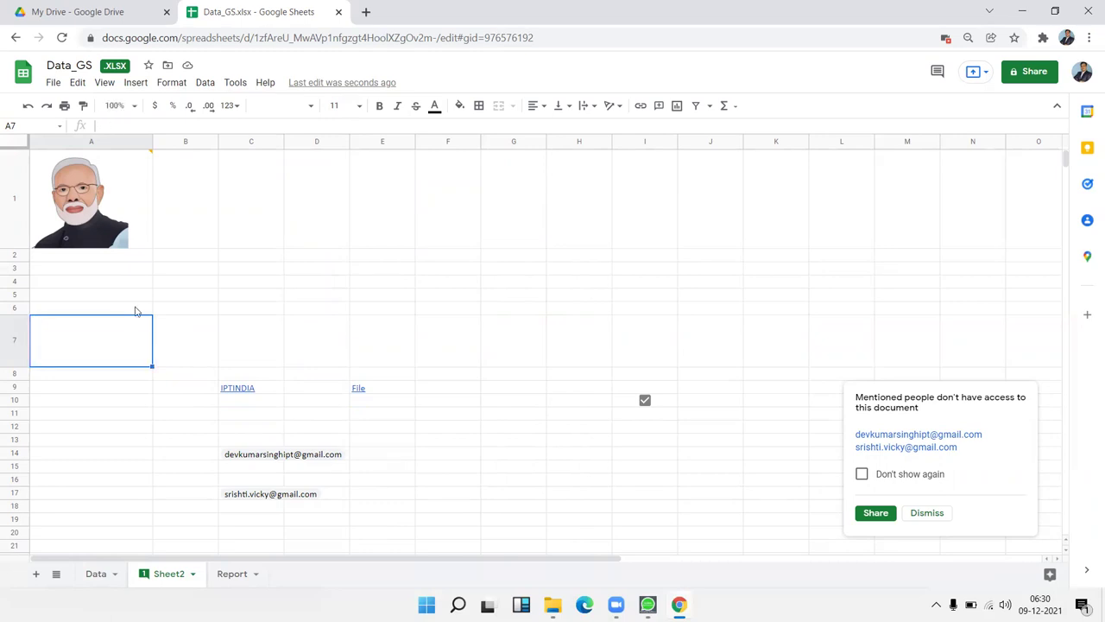
Add the note 'This Final Text' to cell A7
right_click(147, 332)
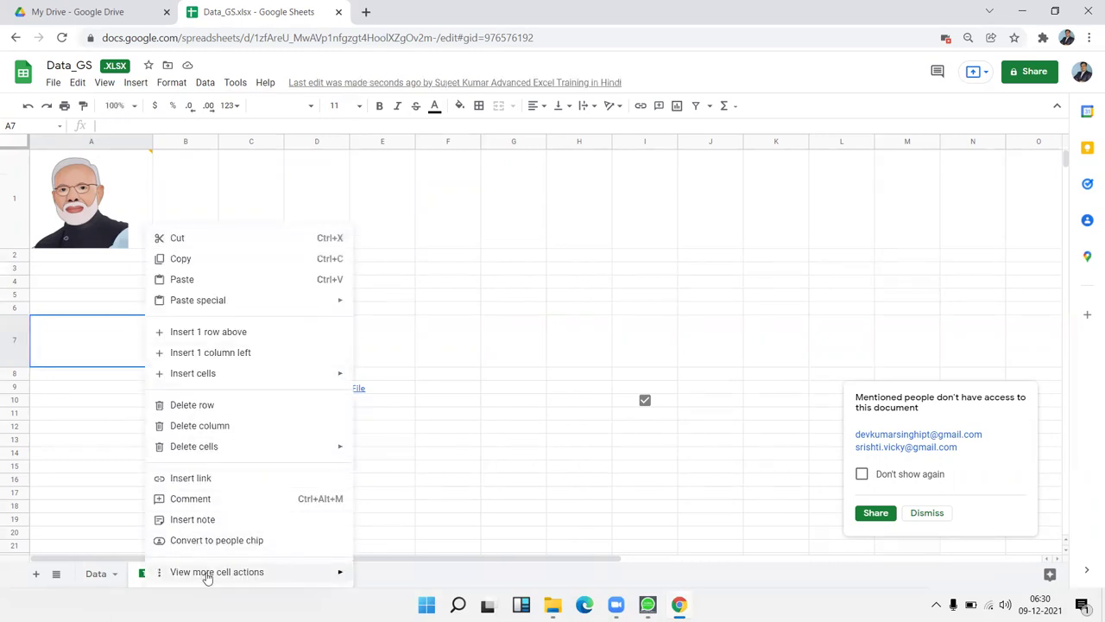
mouse_move(198, 567)
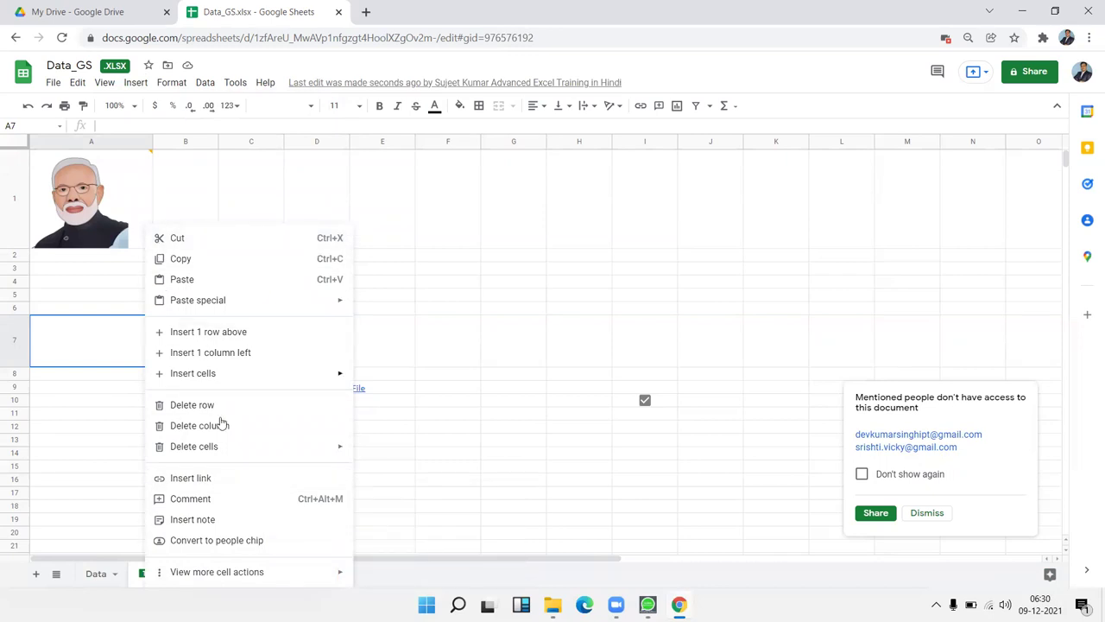
click(226, 519)
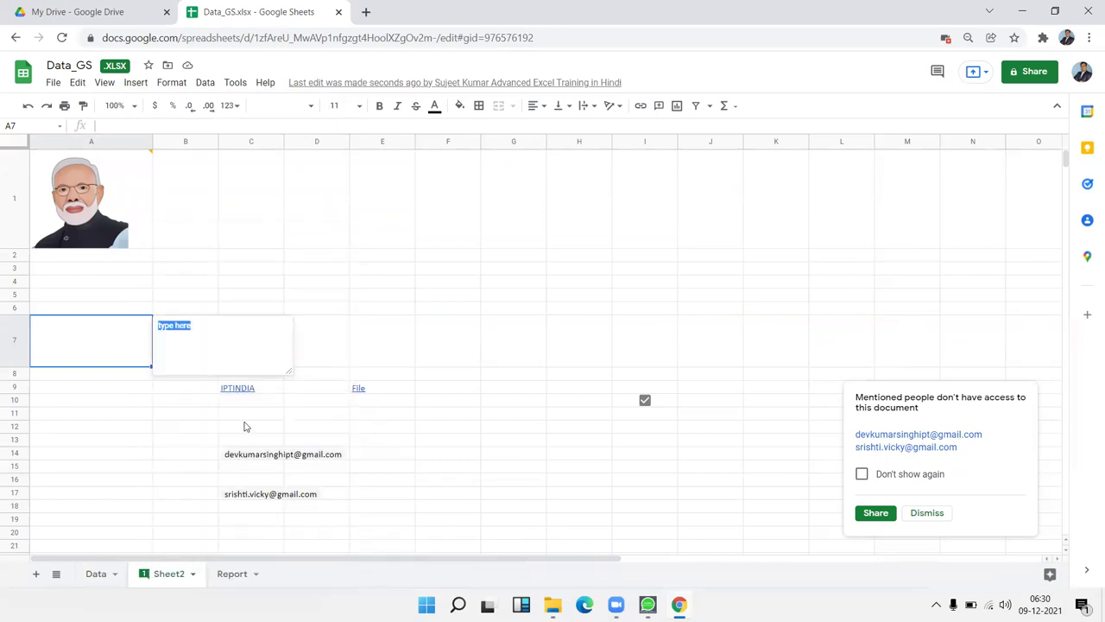
text(This Final Text)
click(124, 405)
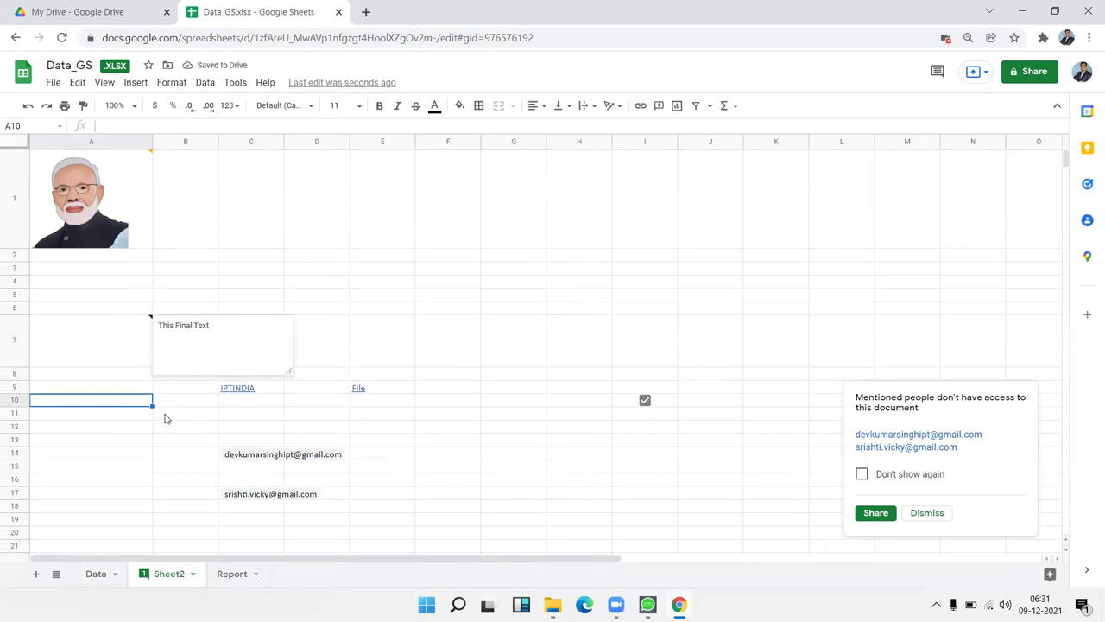
mouse_move(147, 189)
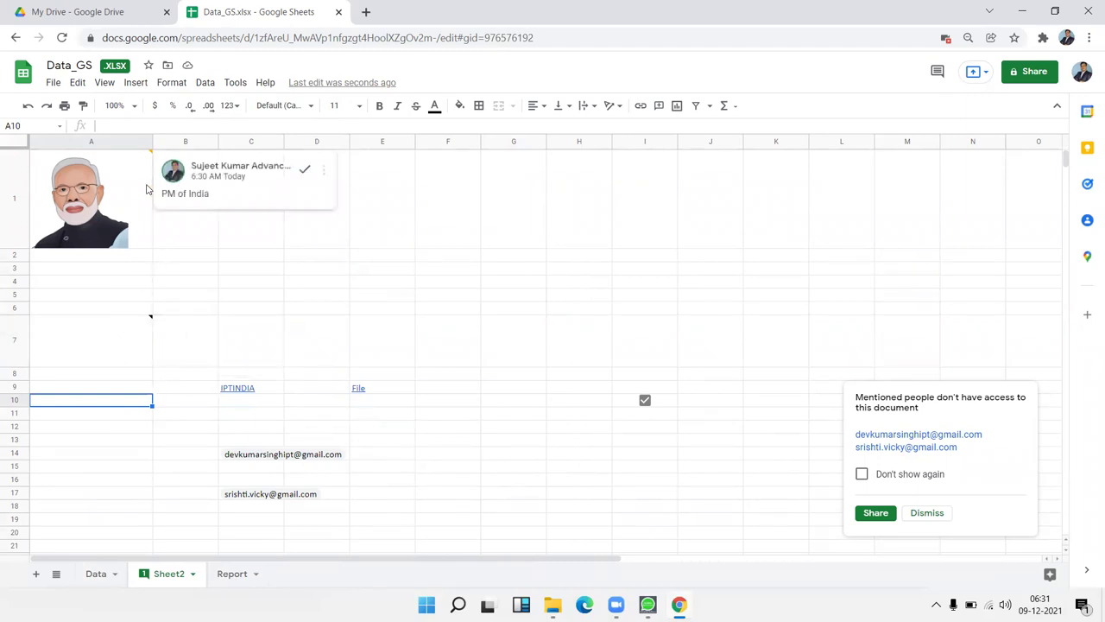
mouse_move(135, 356)
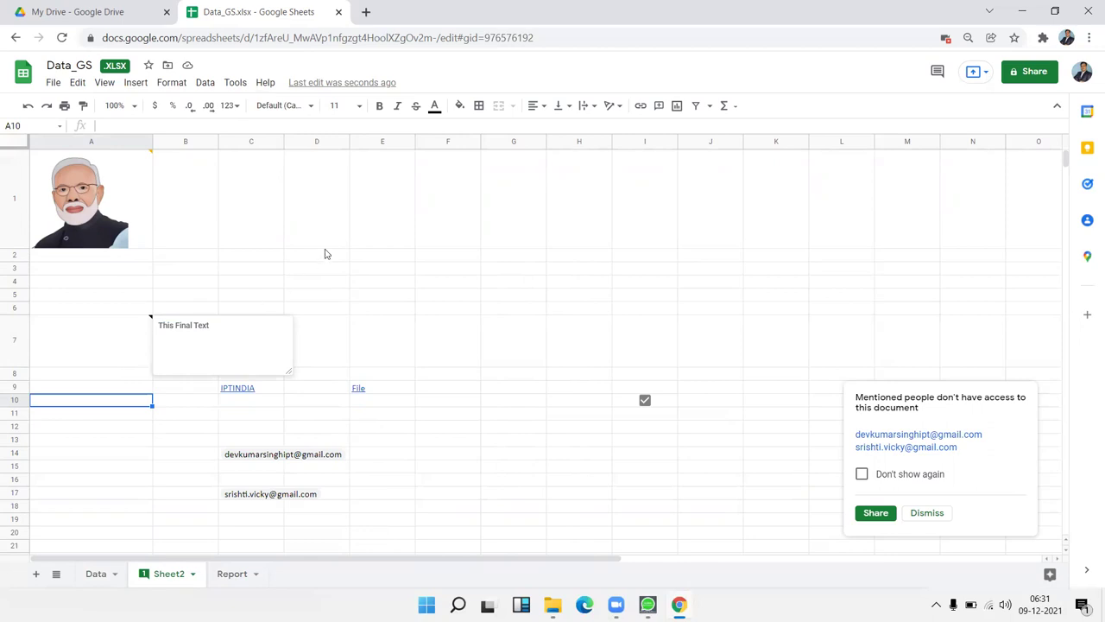
Close the note popup and browse the Insert and Format menus without choosing anything
click(333, 283)
click(147, 83)
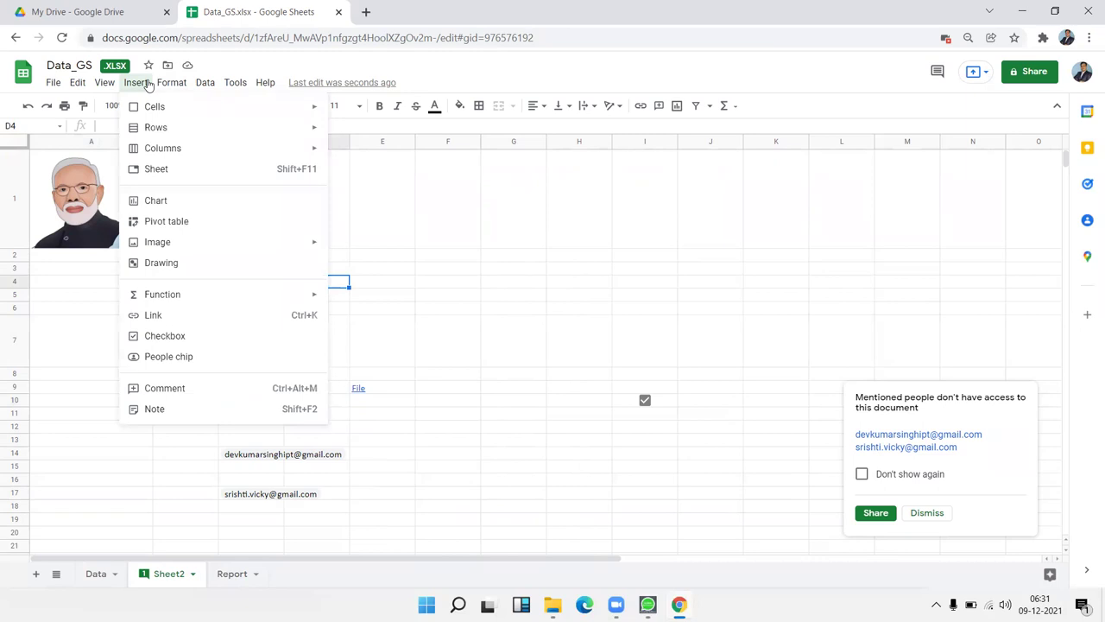
click(172, 83)
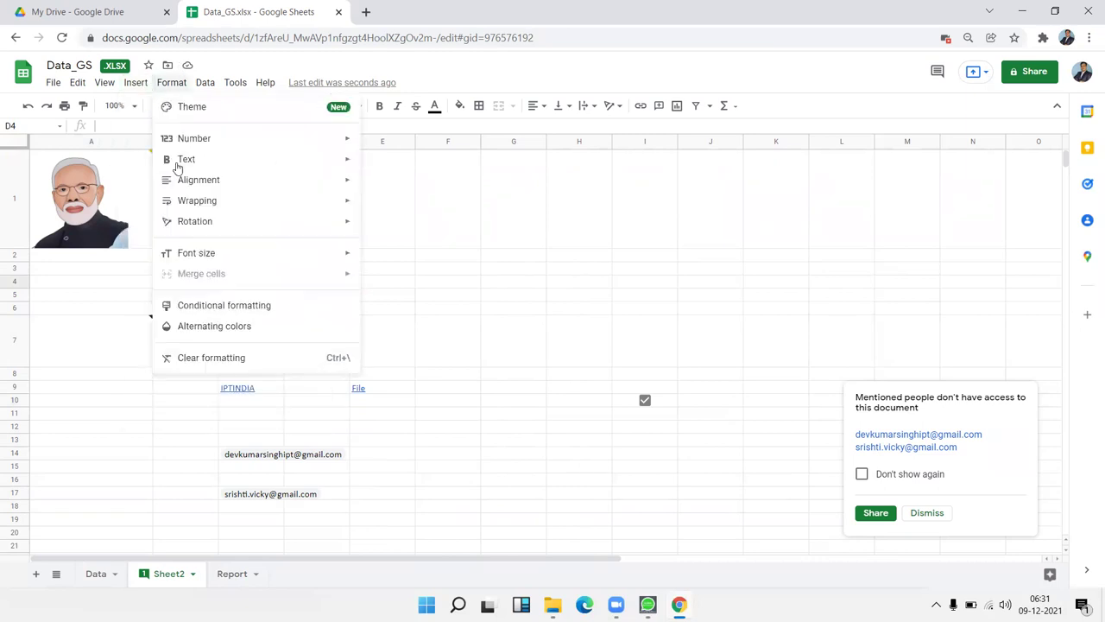
click(138, 84)
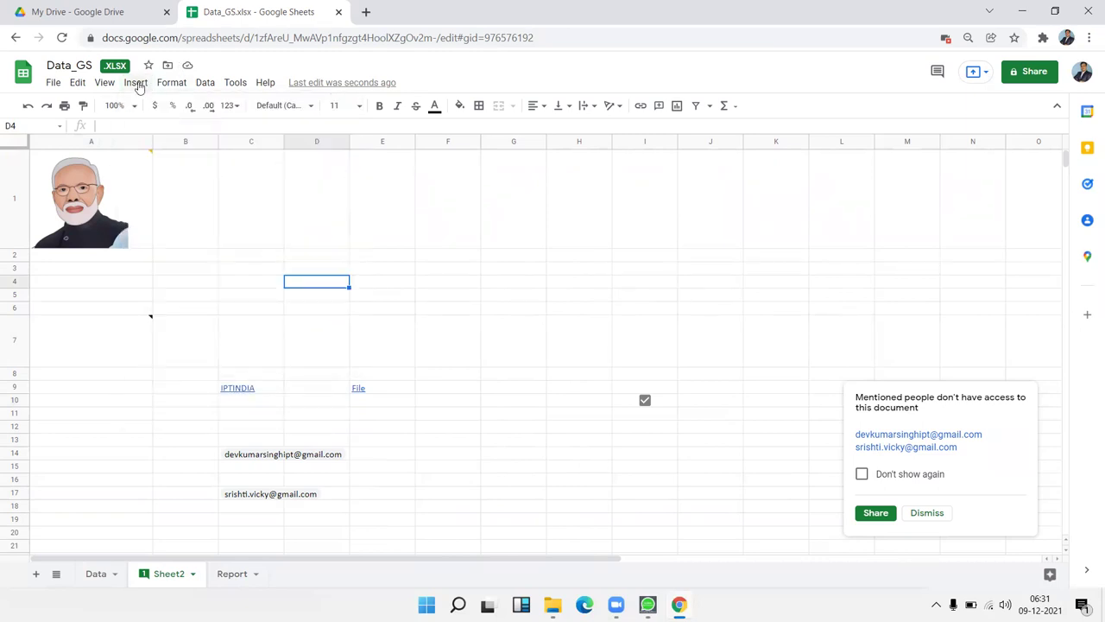
click(126, 403)
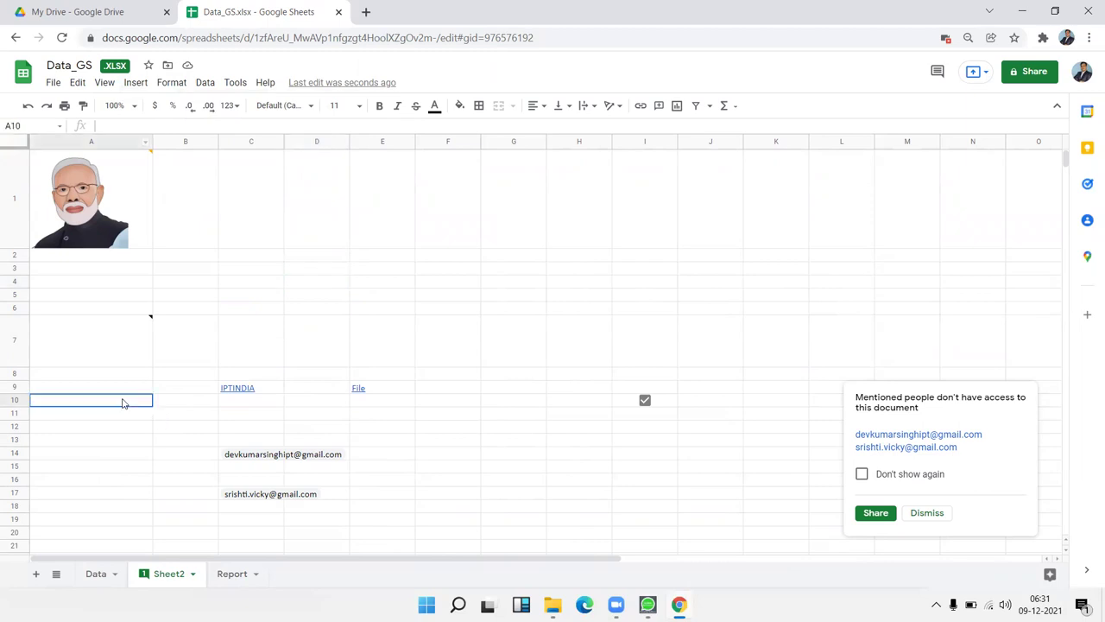
click(134, 84)
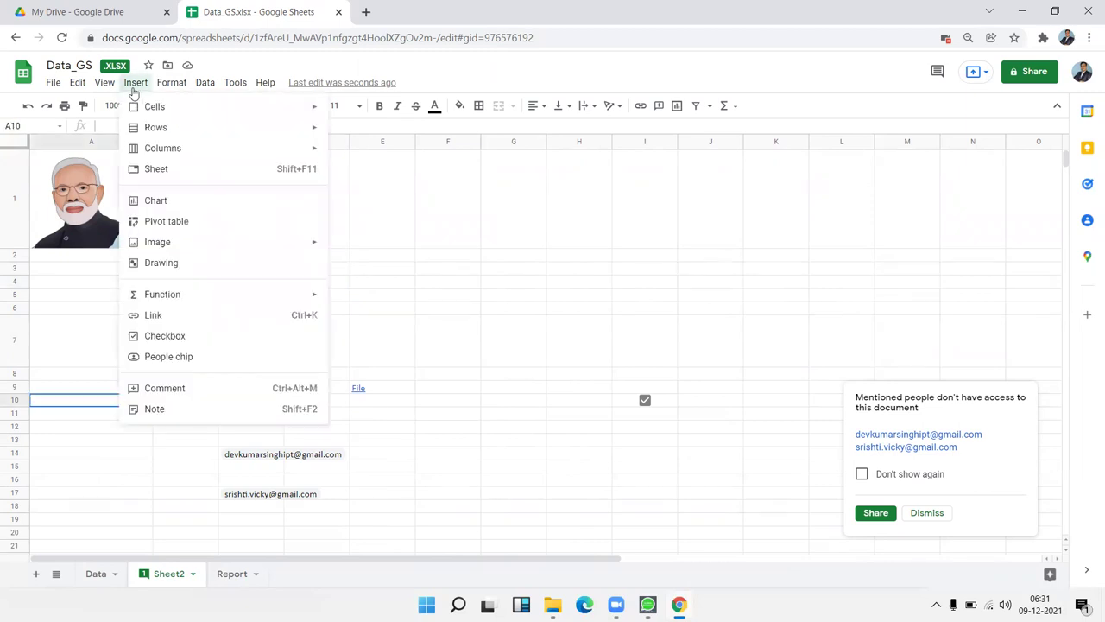
click(462, 358)
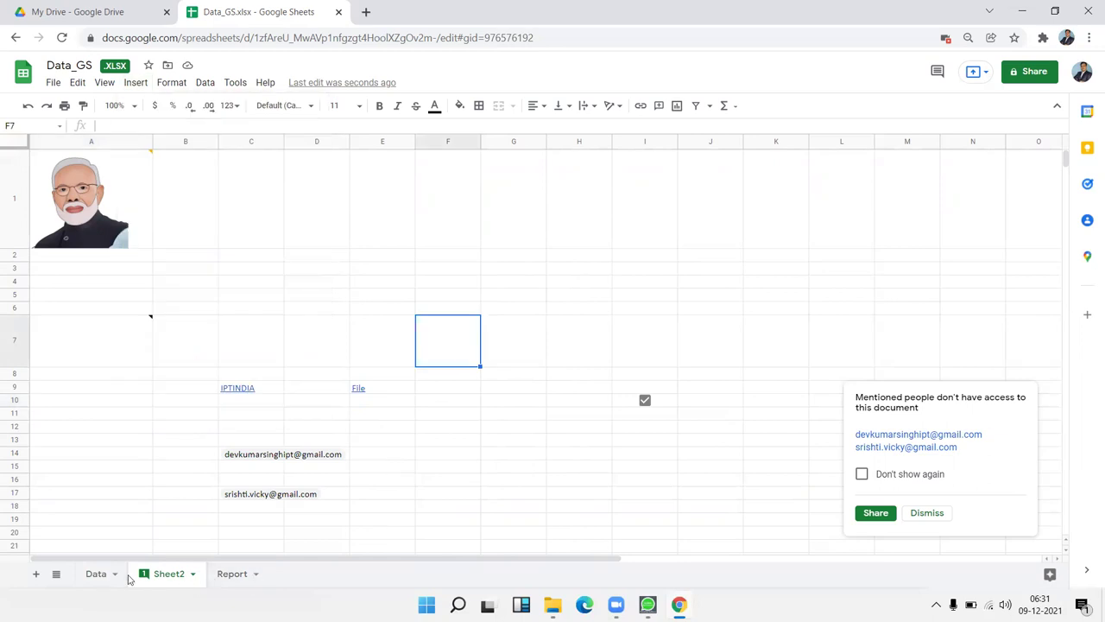
click(175, 84)
click(646, 347)
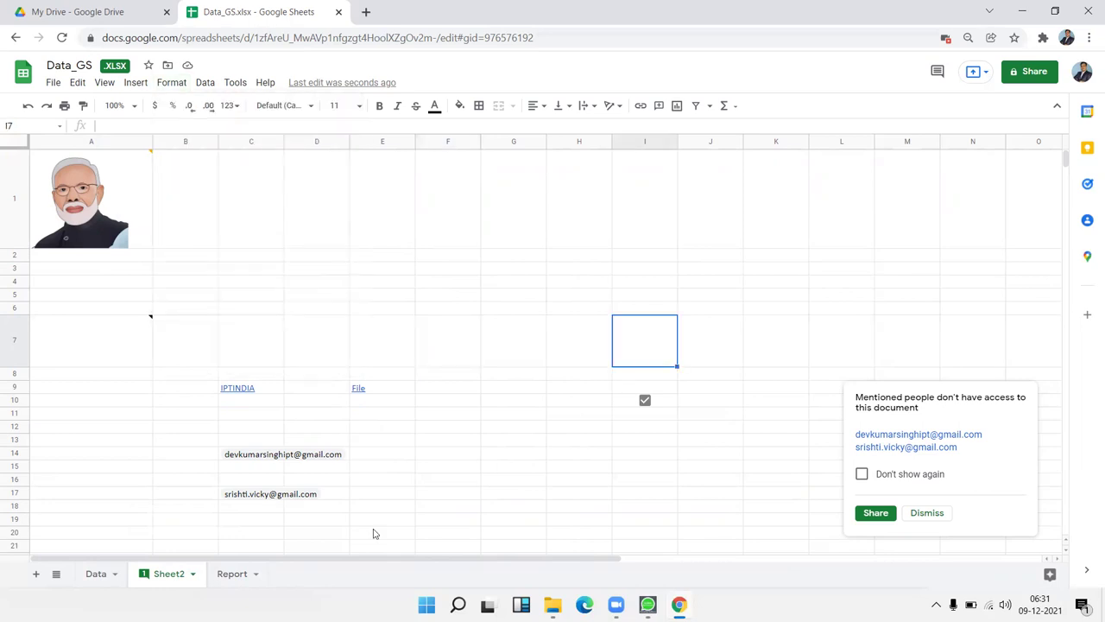
On the Data sheet, try the Standard and Simple Light themes, then apply Groovy
click(96, 574)
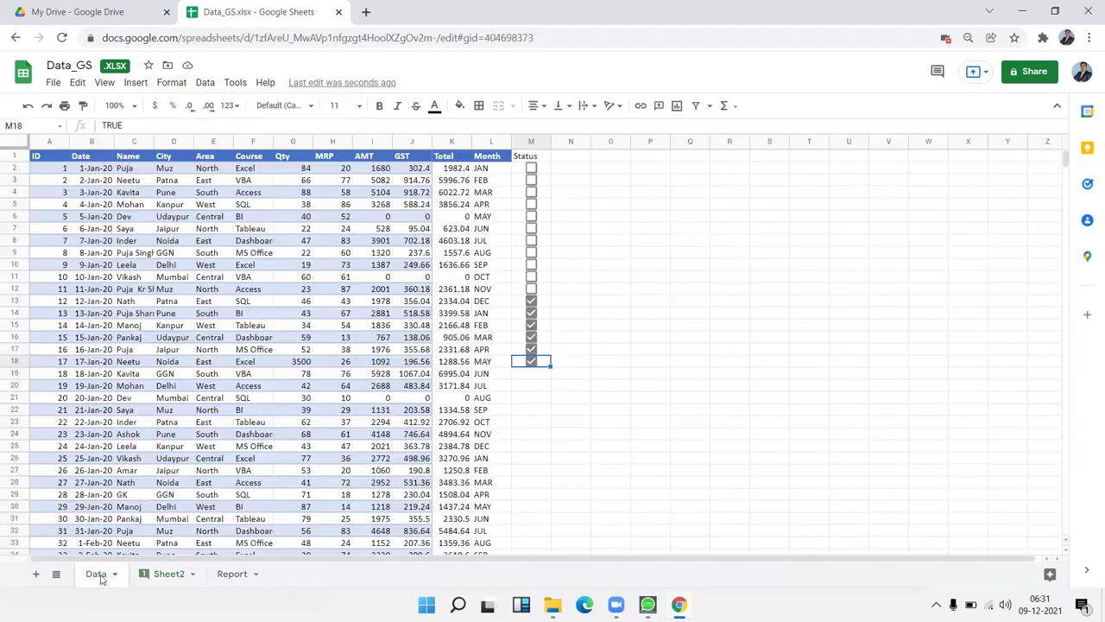
click(138, 278)
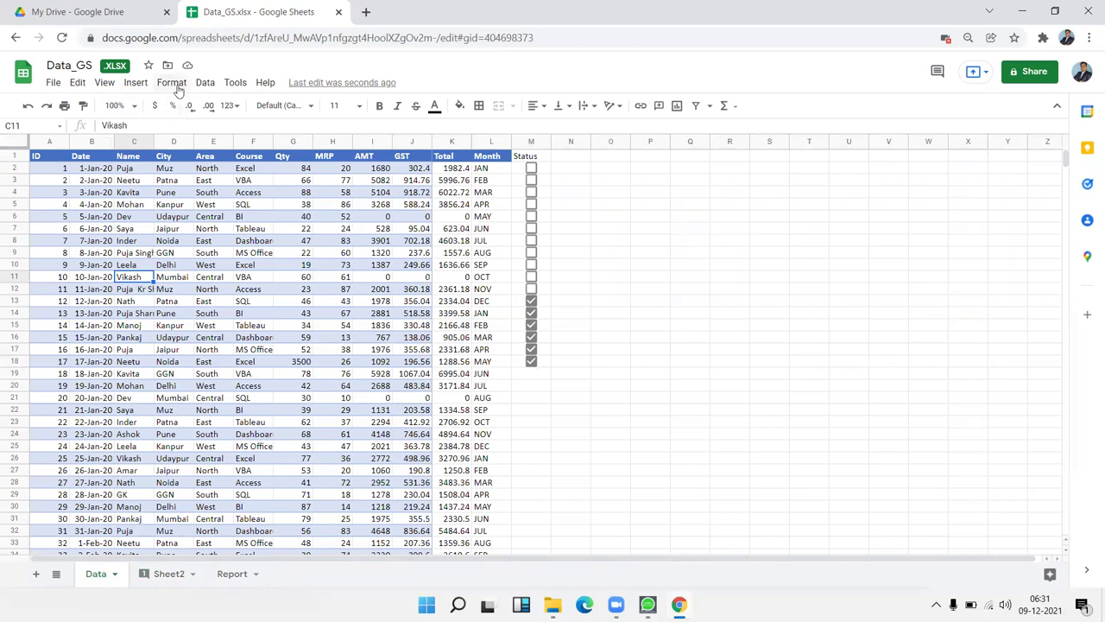
click(171, 83)
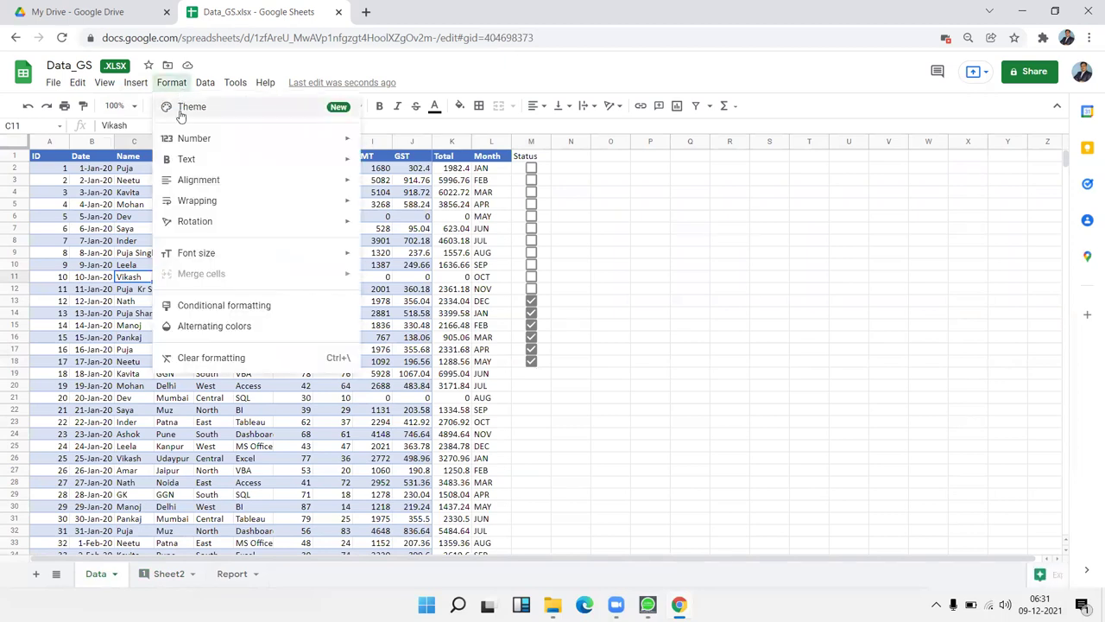
click(183, 107)
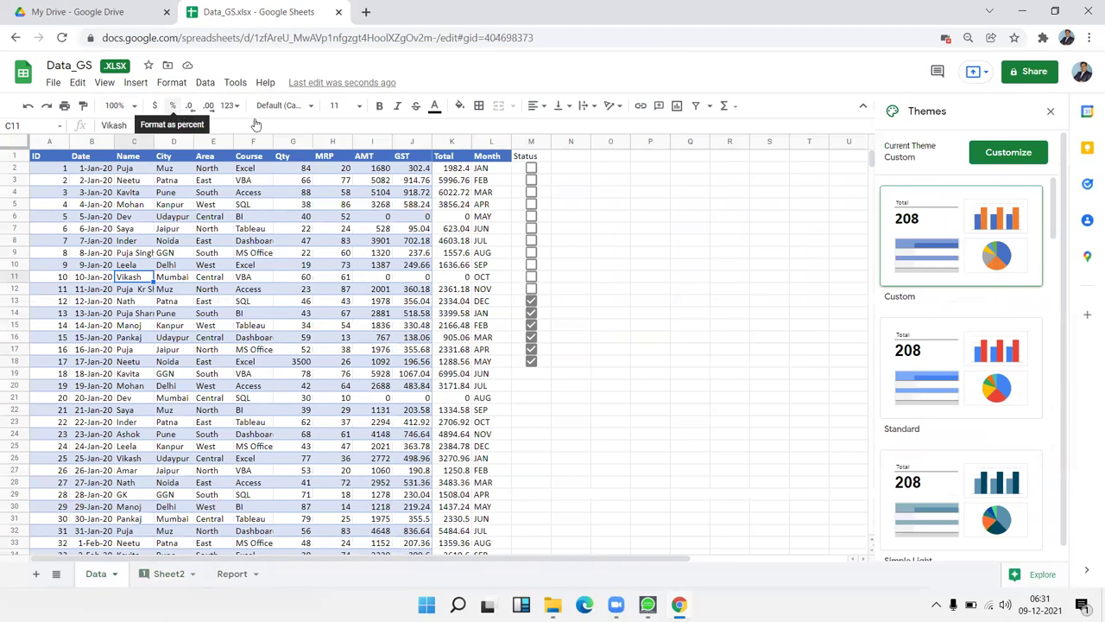
click(956, 373)
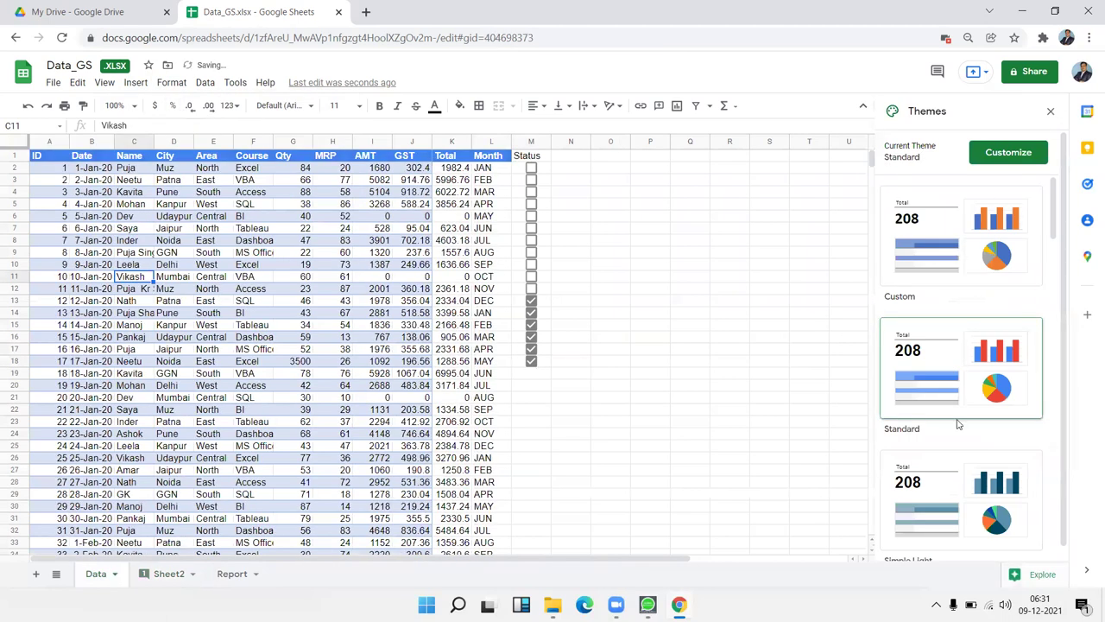
click(923, 511)
scroll(923, 473, down, 10)
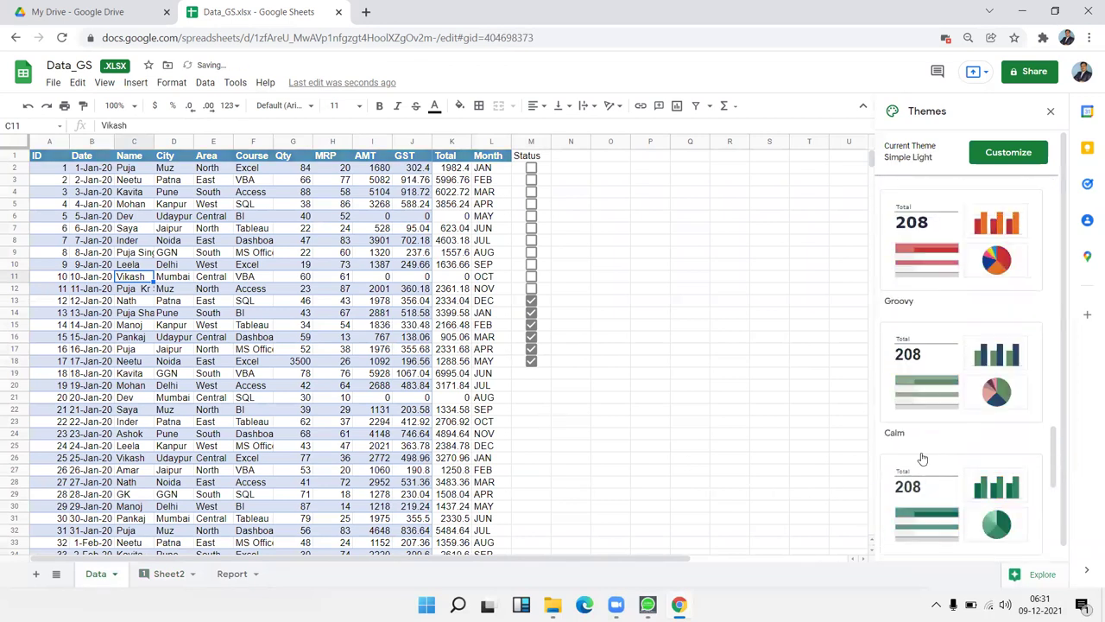
click(930, 267)
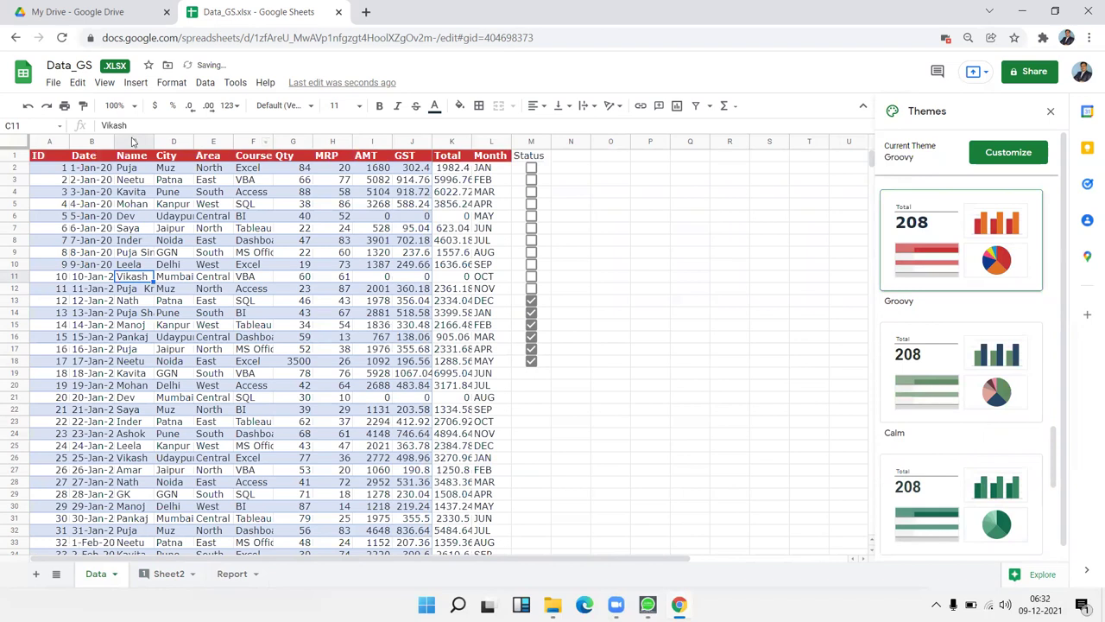
click(767, 220)
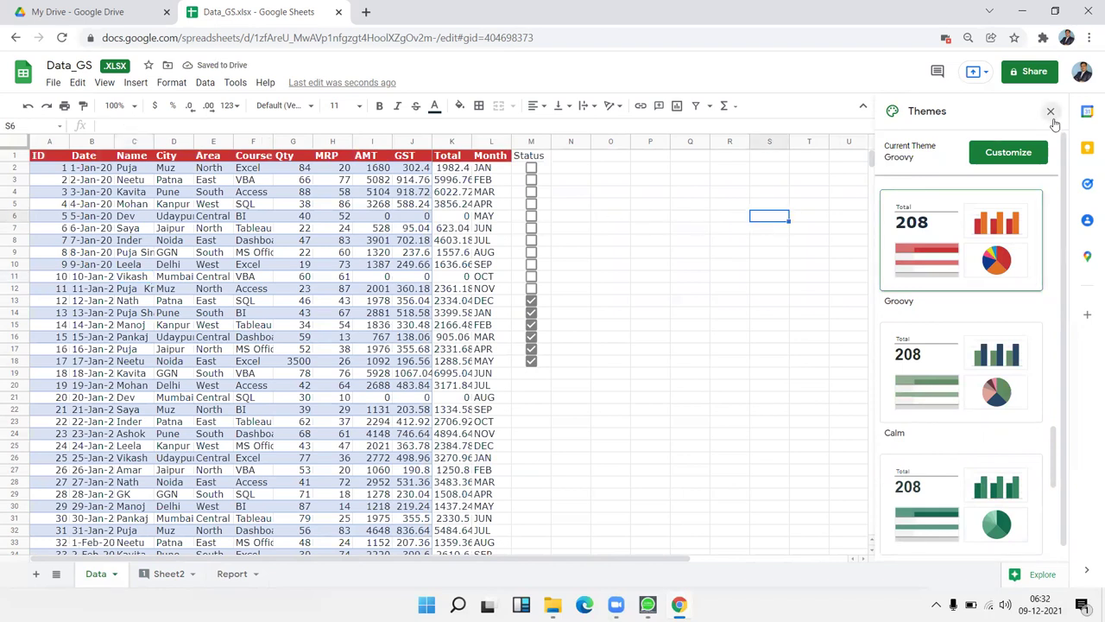
Make the Data_GS theme a Custom theme with blue text colour, then close the Themes panel
click(1017, 162)
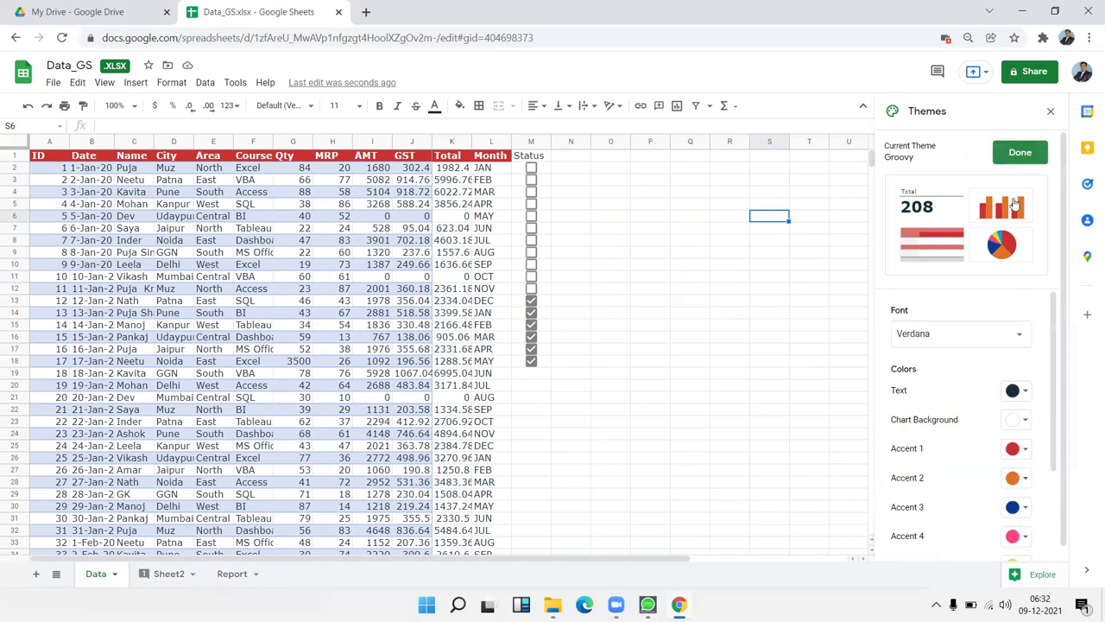
scroll(999, 370, down, 3)
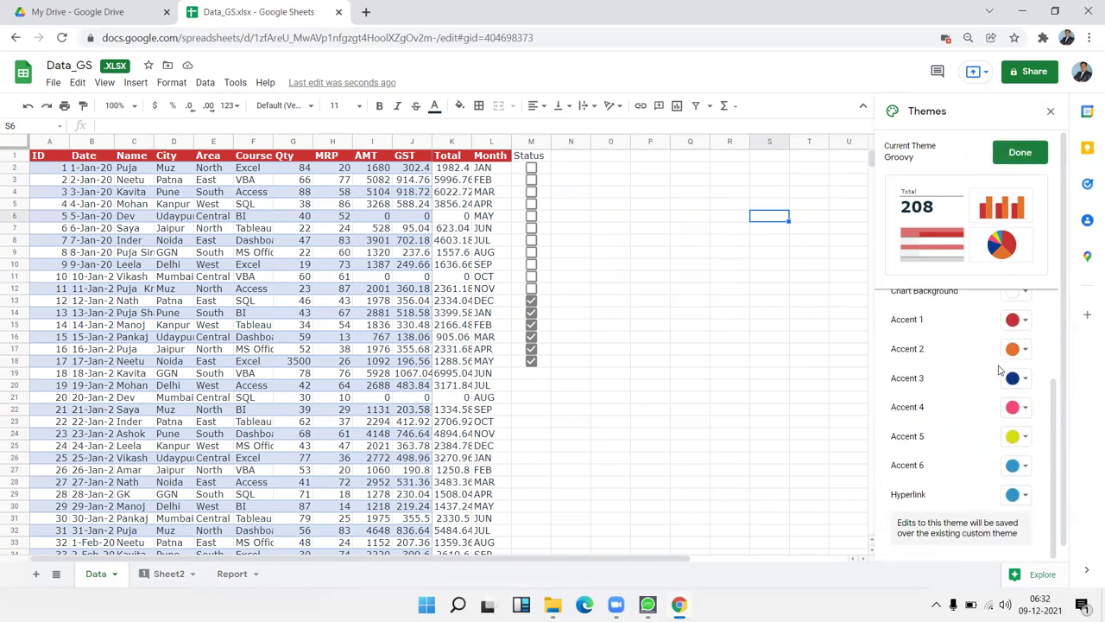
scroll(999, 370, up, 3)
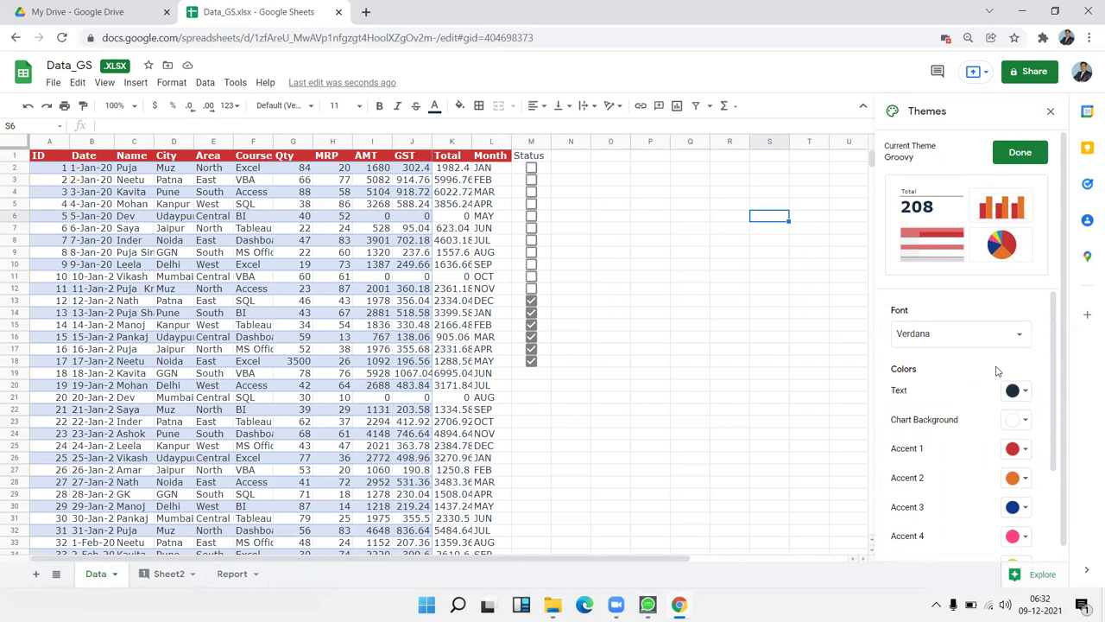
click(1018, 390)
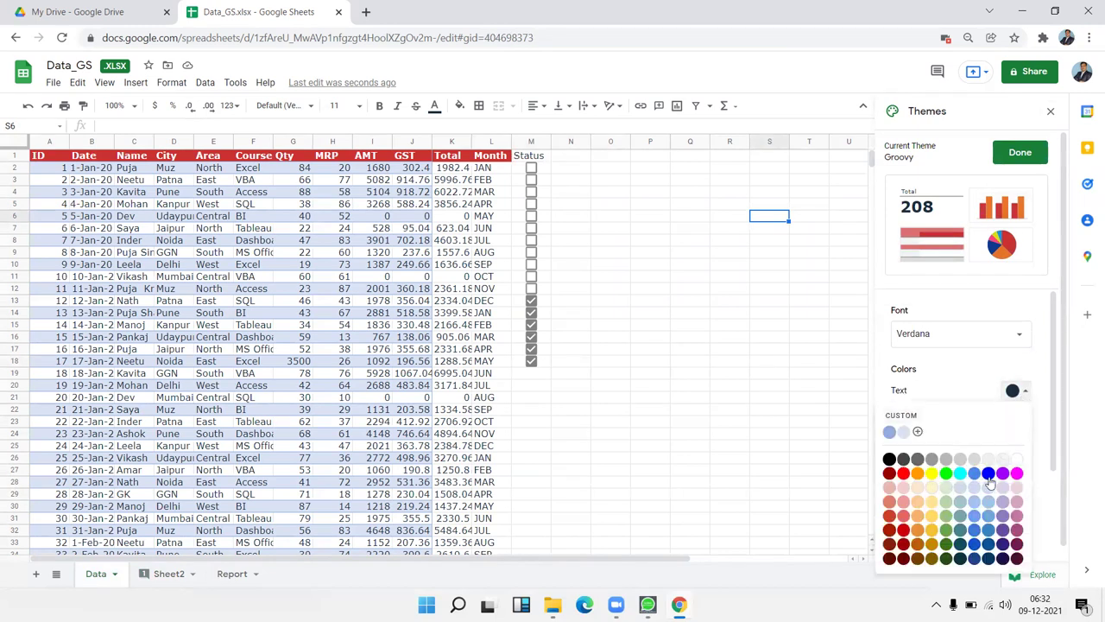
click(988, 473)
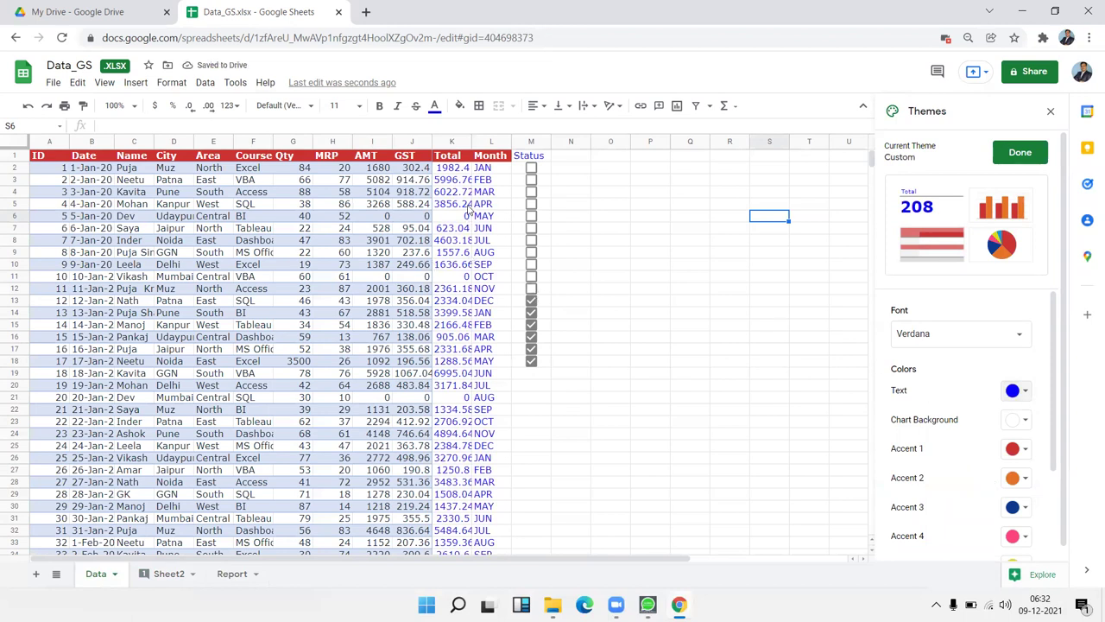
click(618, 424)
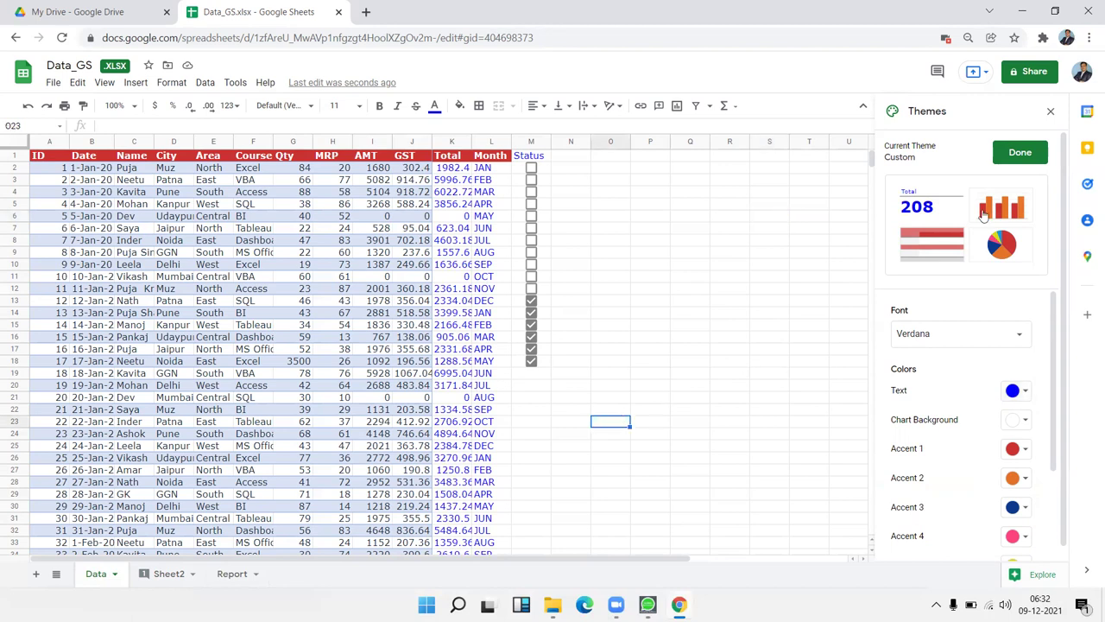
click(1010, 154)
click(762, 232)
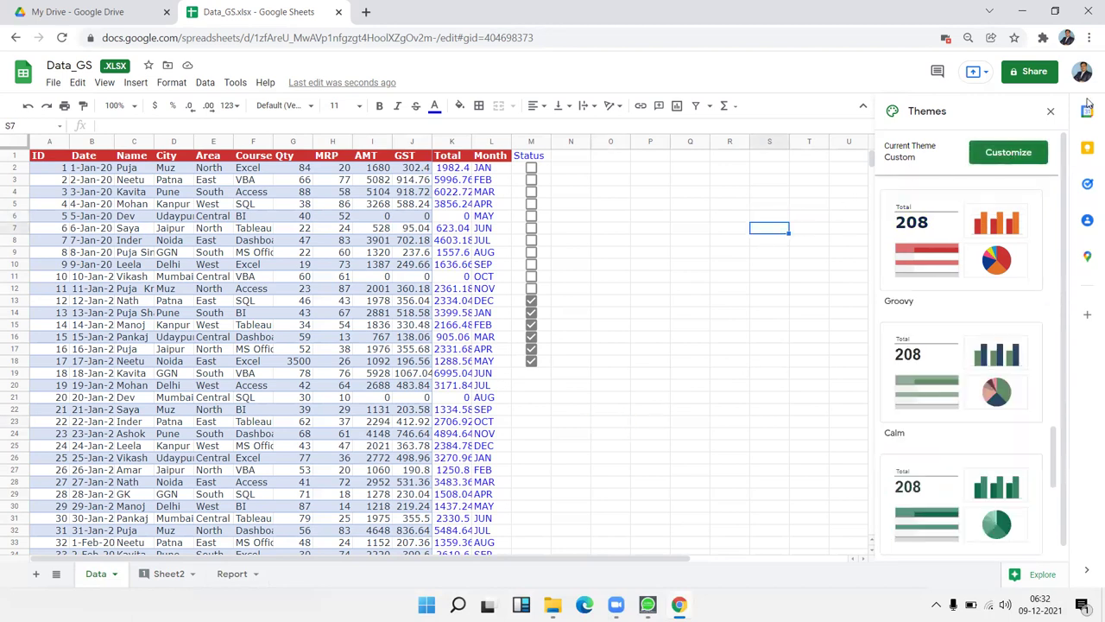
Close the Themes panel and add a new blank Sheet3 after the Data sheet
click(1050, 112)
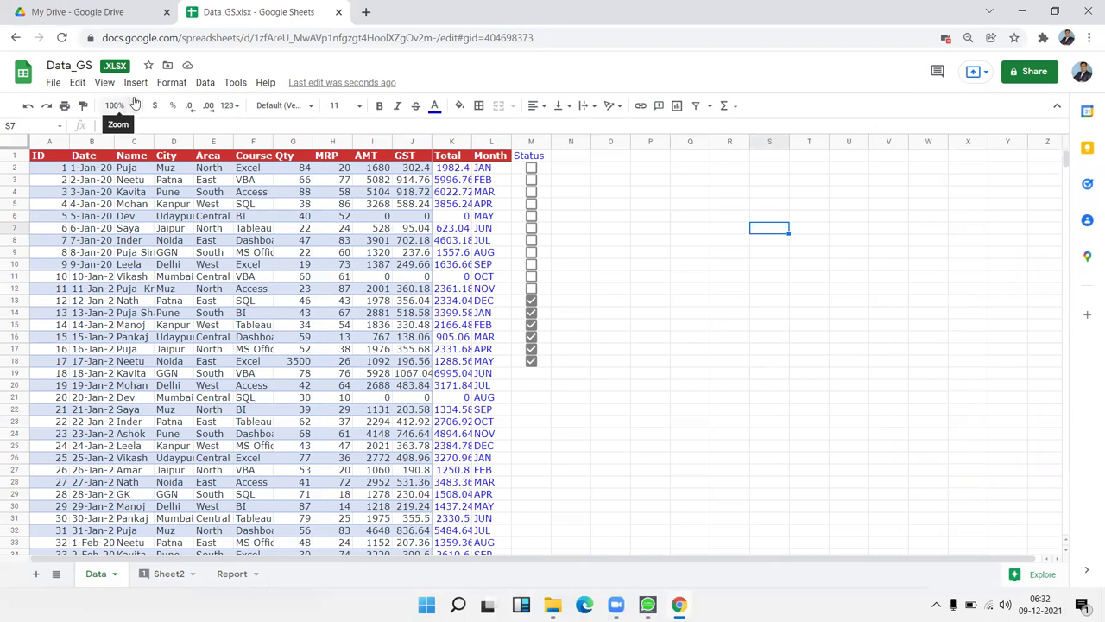
click(179, 84)
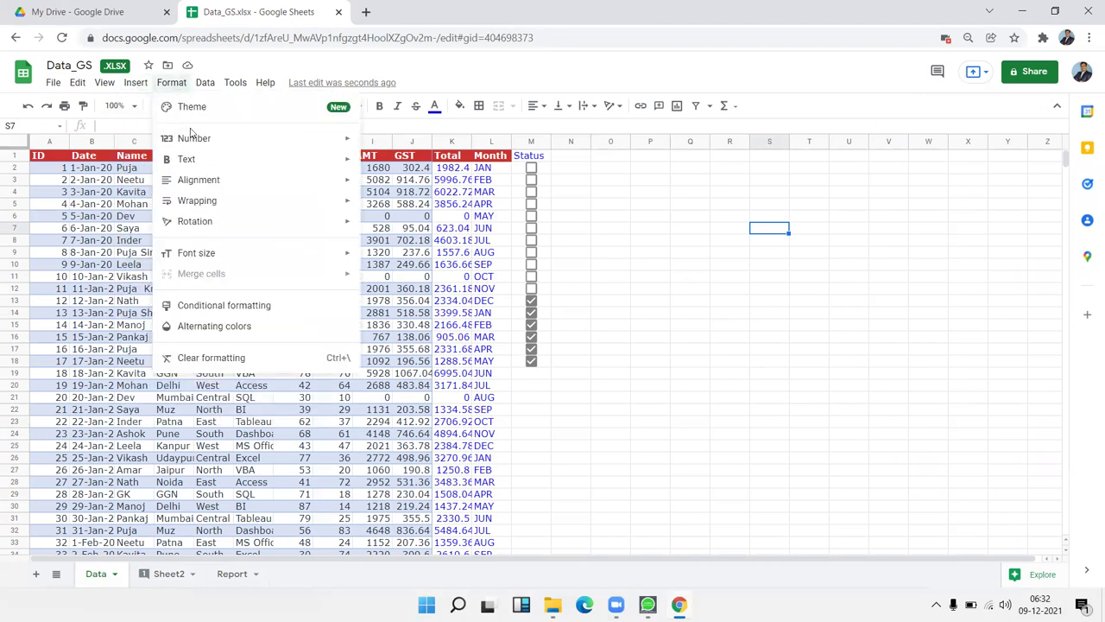
mouse_move(192, 139)
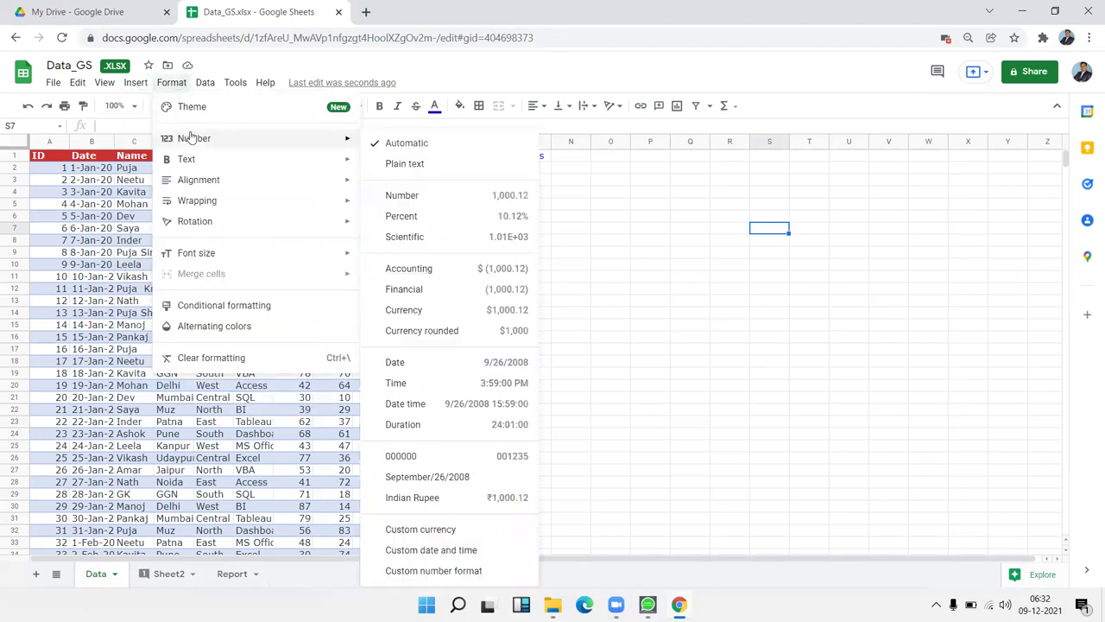
click(647, 220)
click(648, 217)
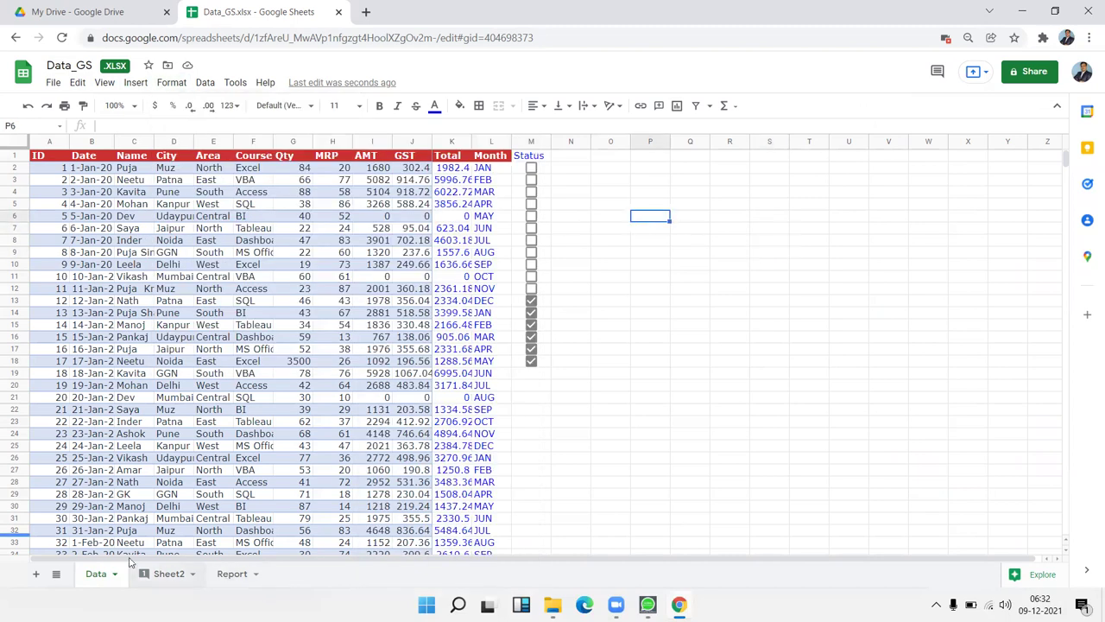
click(36, 574)
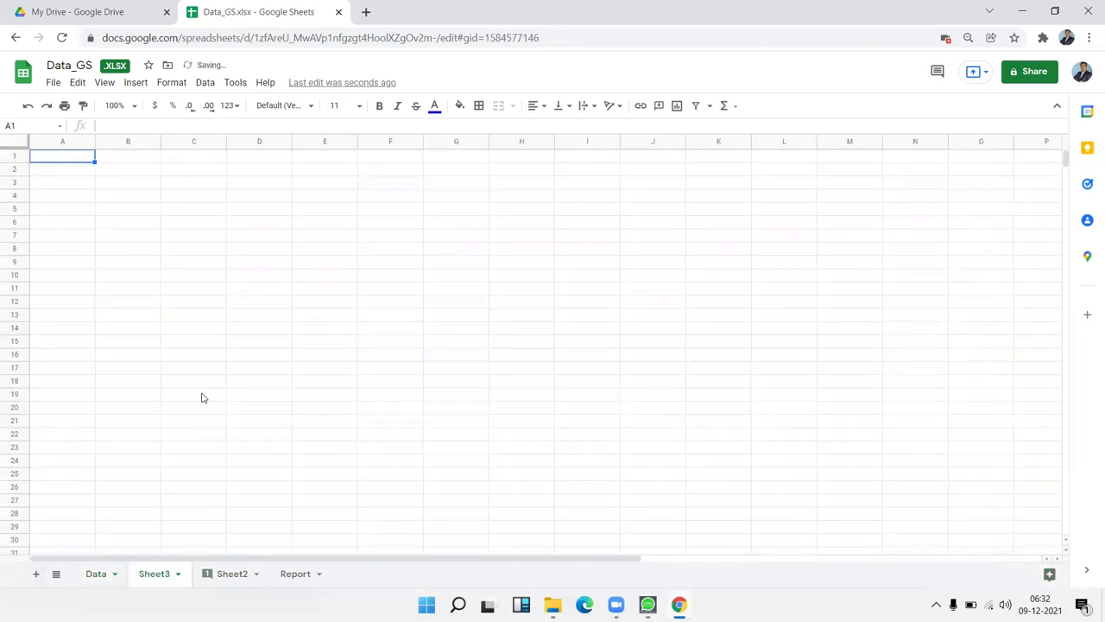
Zoom the sheet view to 200%
click(167, 239)
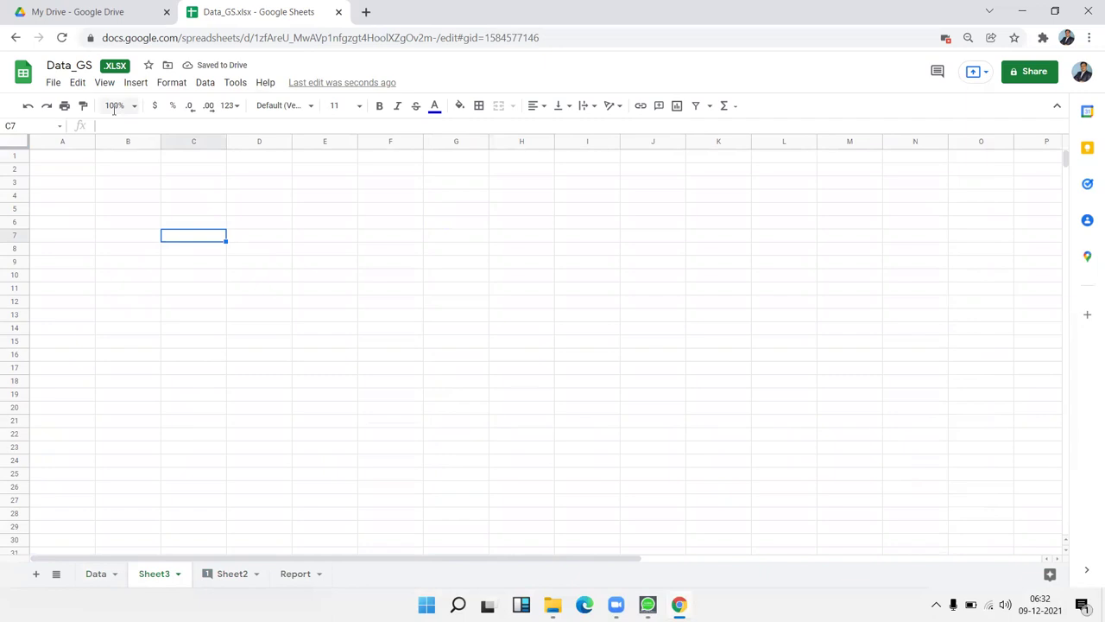
click(116, 106)
click(119, 259)
Enter 15423 in cell B2 and format it as Plain text
click(170, 205)
click(215, 205)
text(15423)
key(Return)
click(219, 205)
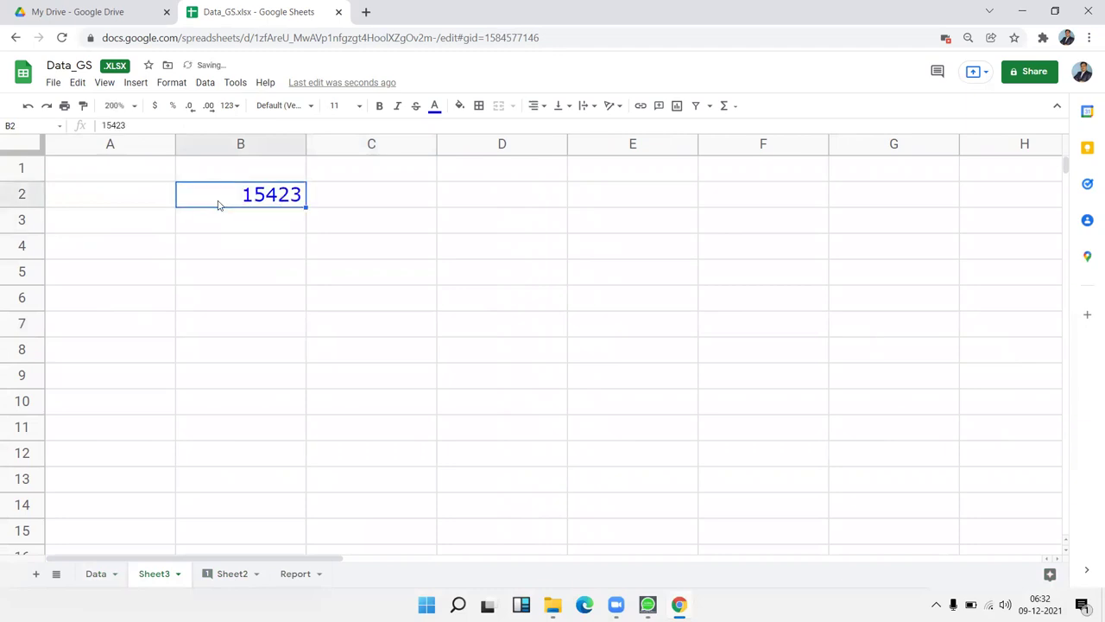
click(161, 84)
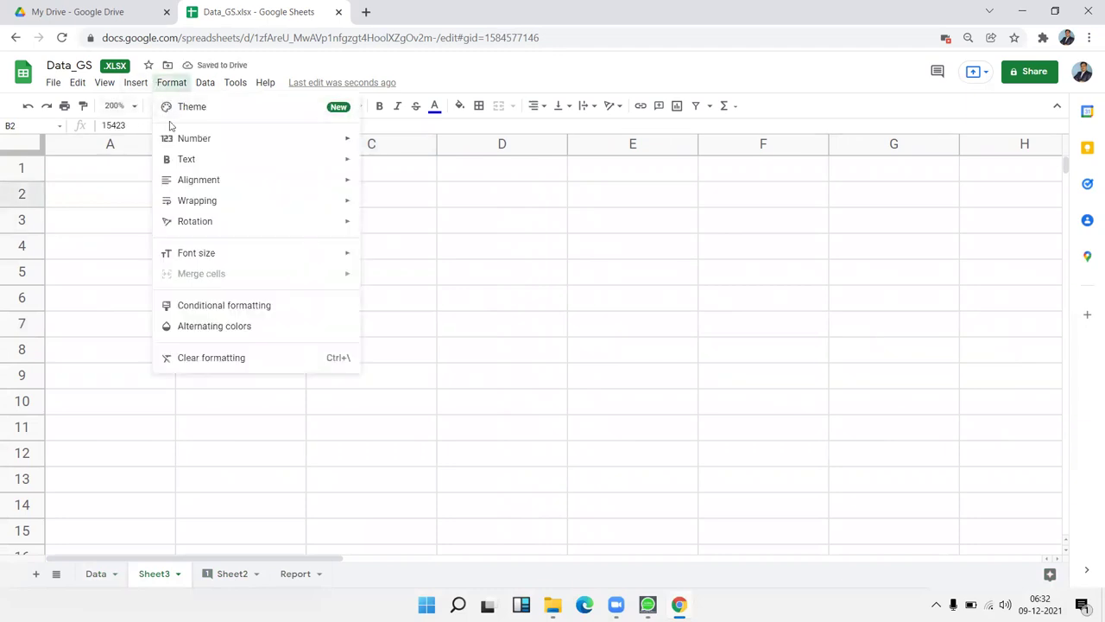
mouse_move(180, 141)
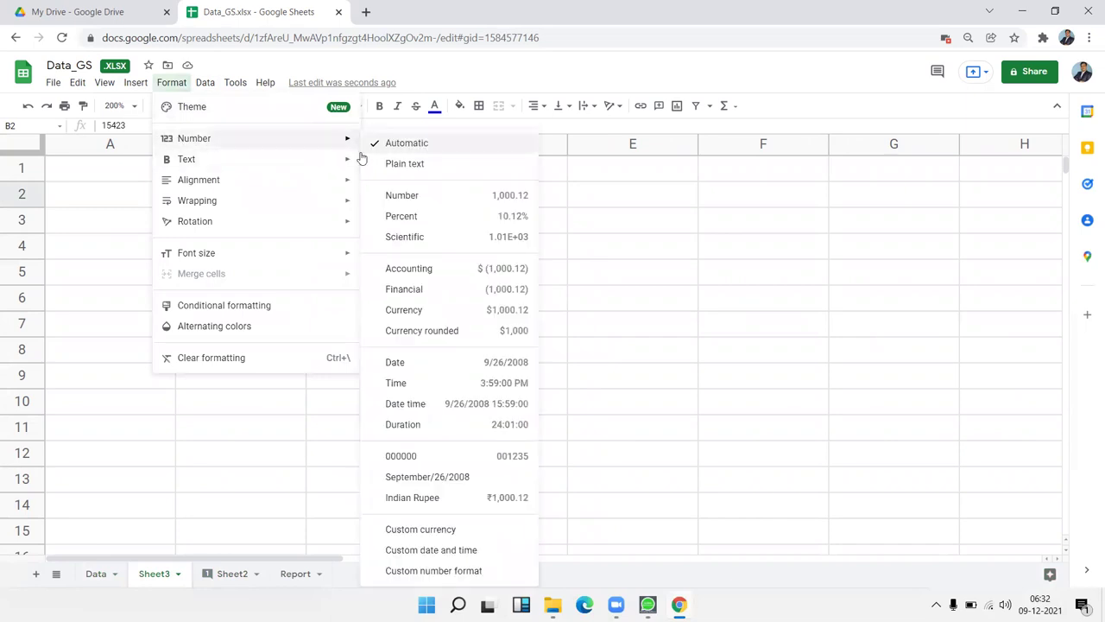
click(375, 175)
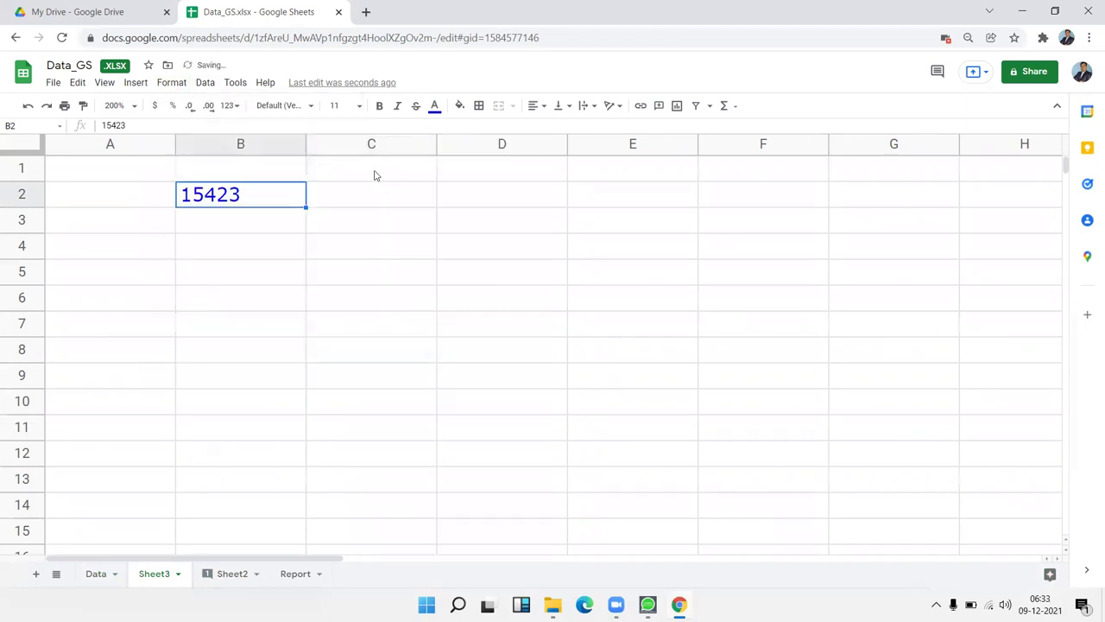
click(134, 82)
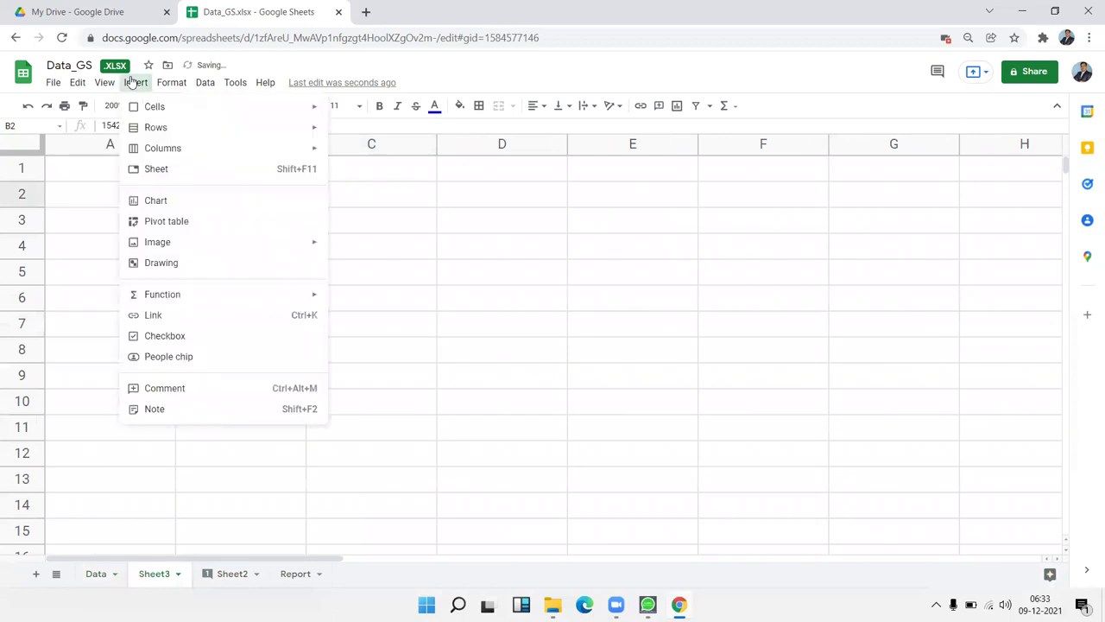
click(160, 84)
click(162, 82)
mouse_move(179, 138)
mouse_move(184, 159)
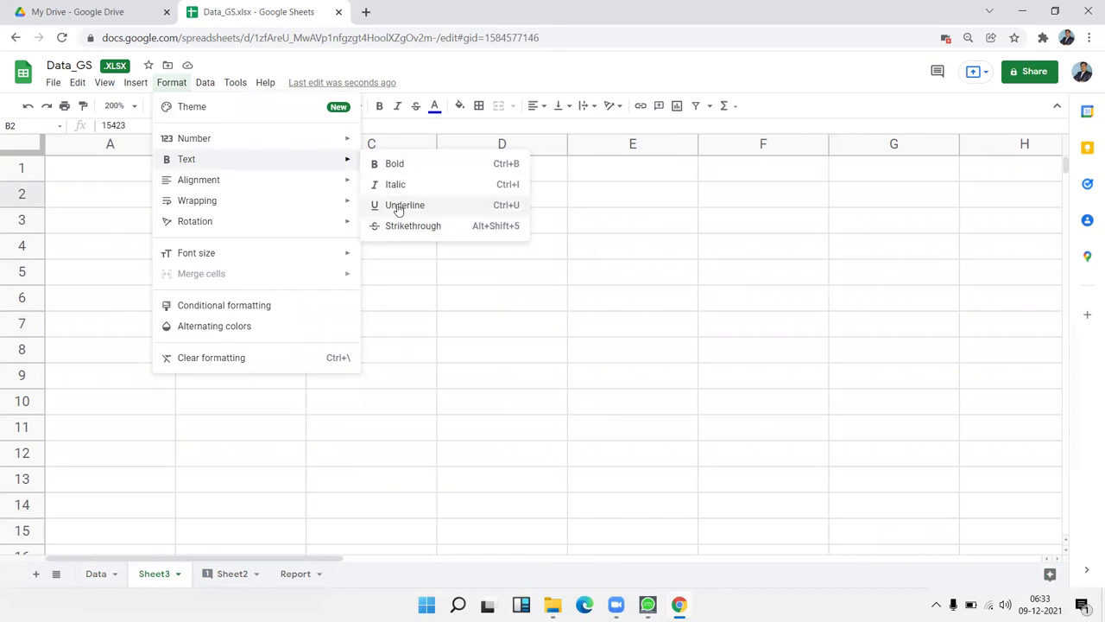
mouse_move(355, 200)
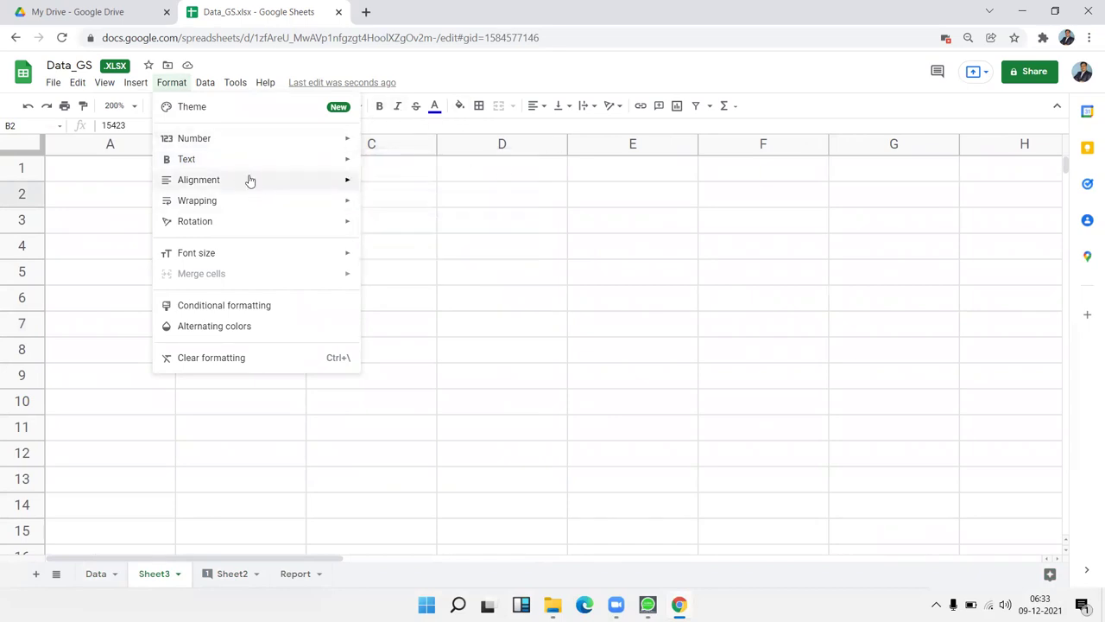
mouse_move(250, 180)
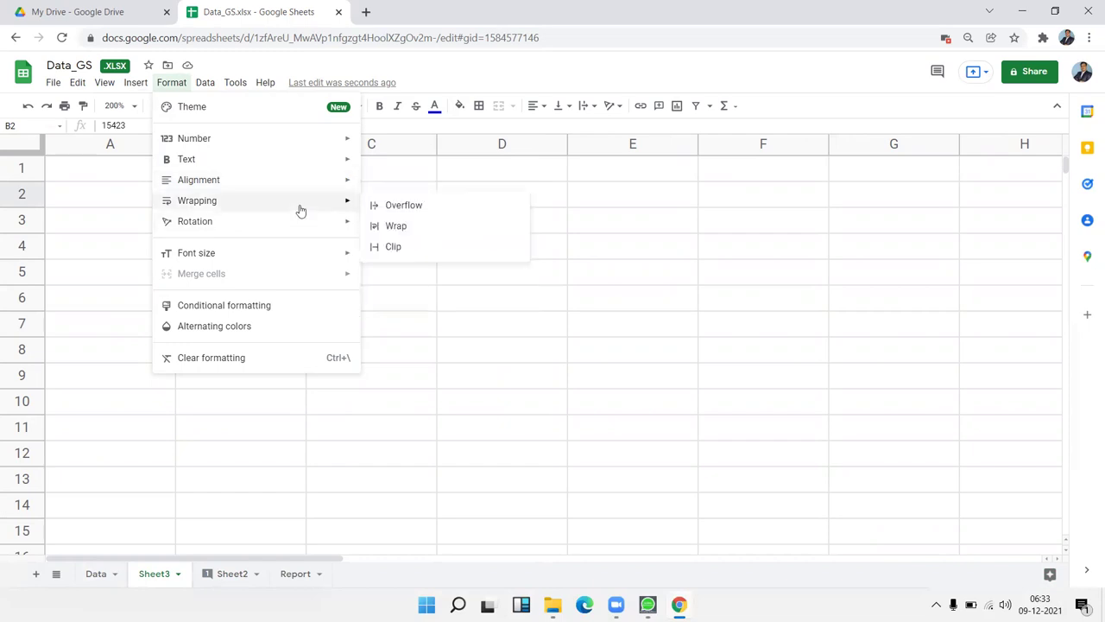
click(582, 375)
Enter a person's full name in C1 and set its text wrapping to Overflow
click(402, 171)
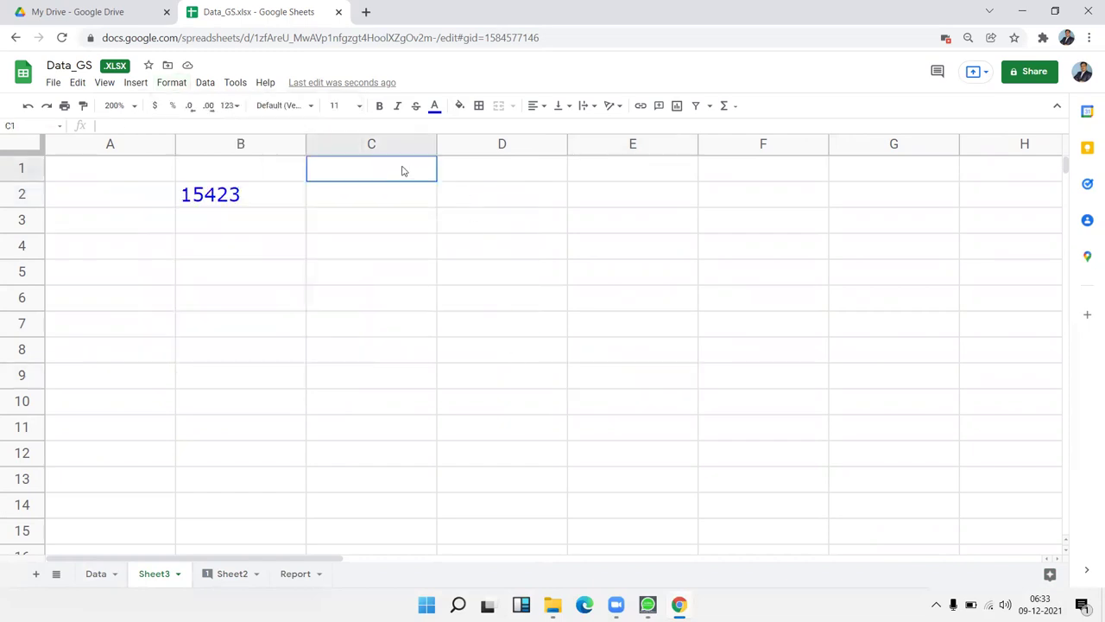
text(Sujeet Kumar Si)
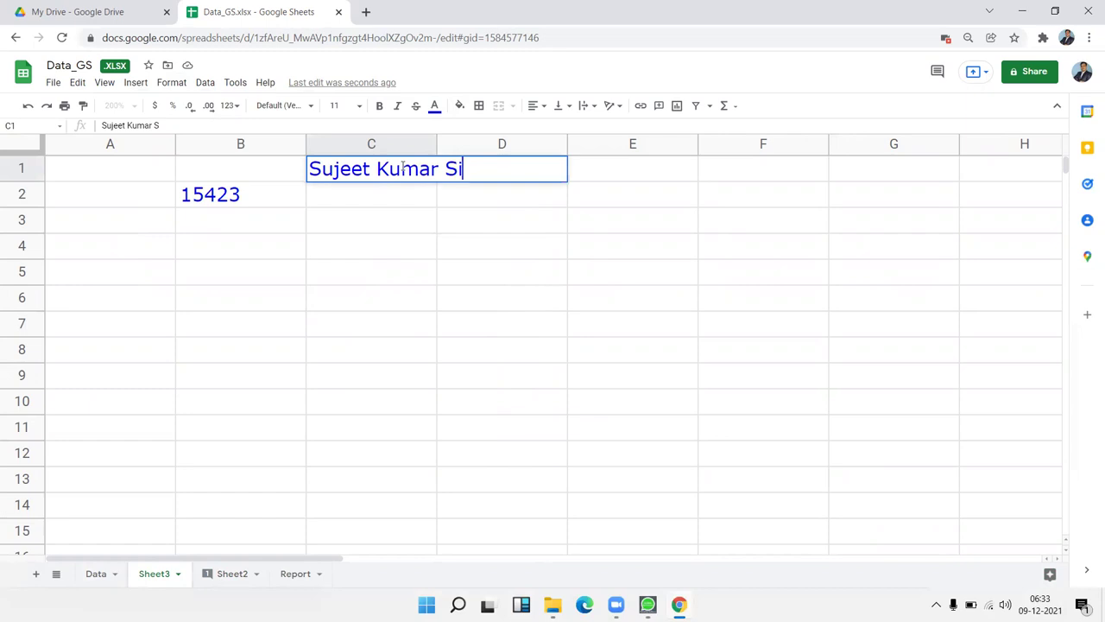
text(ngh)
key(Return)
click(403, 170)
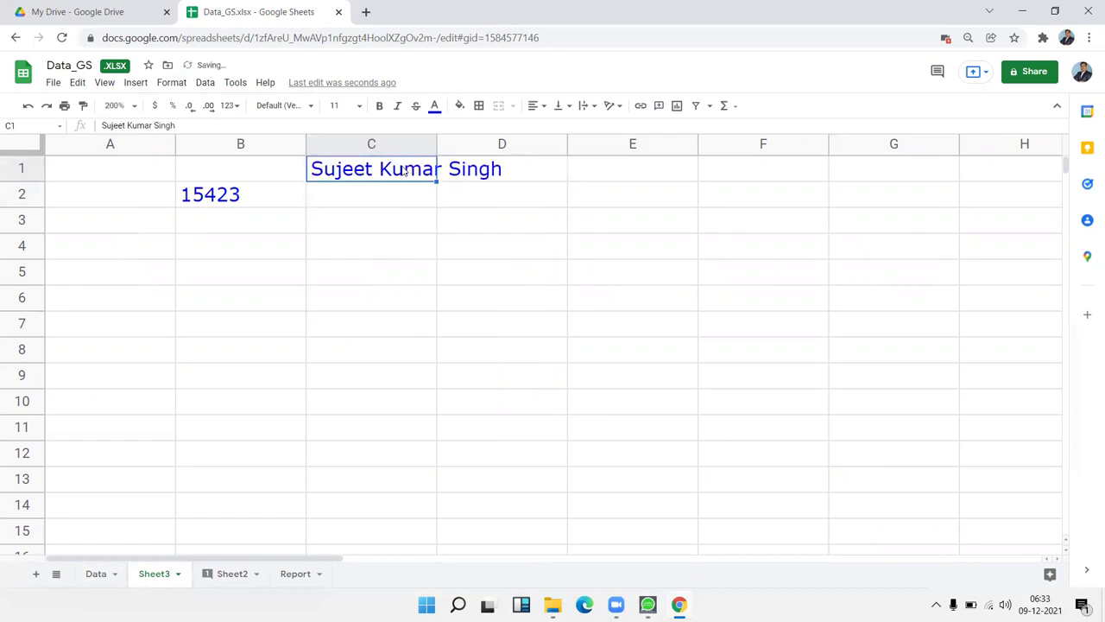
click(177, 84)
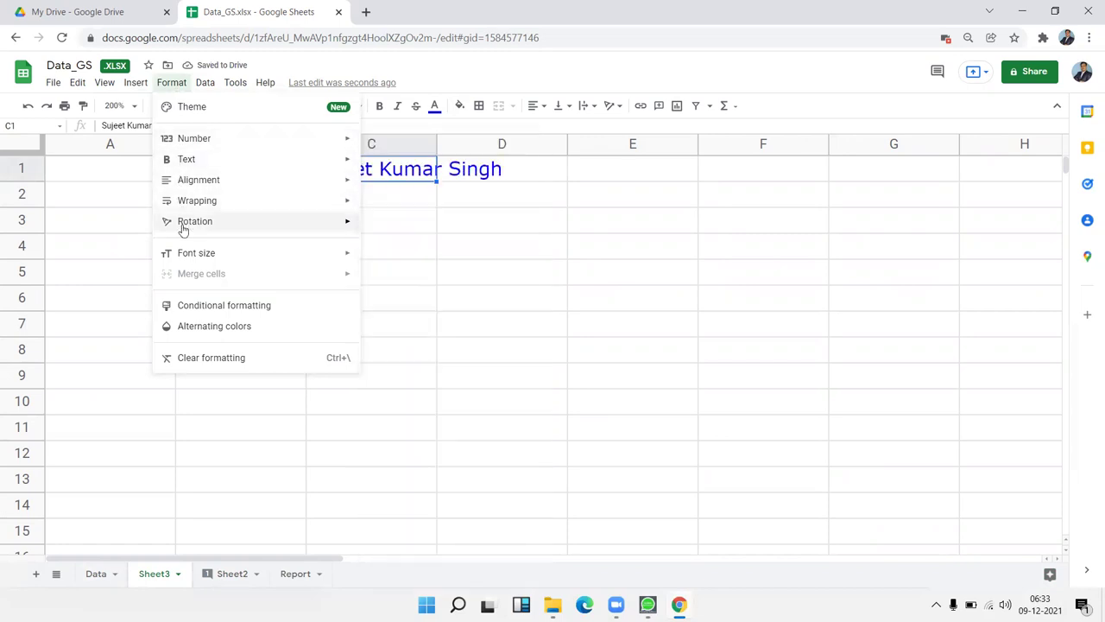
mouse_move(207, 207)
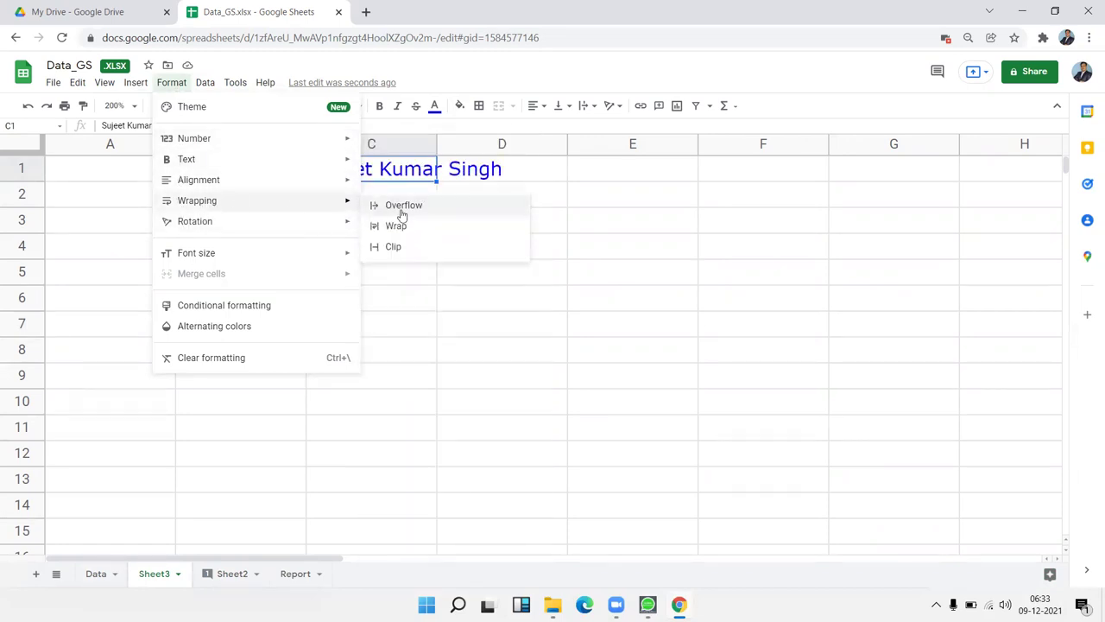
click(401, 211)
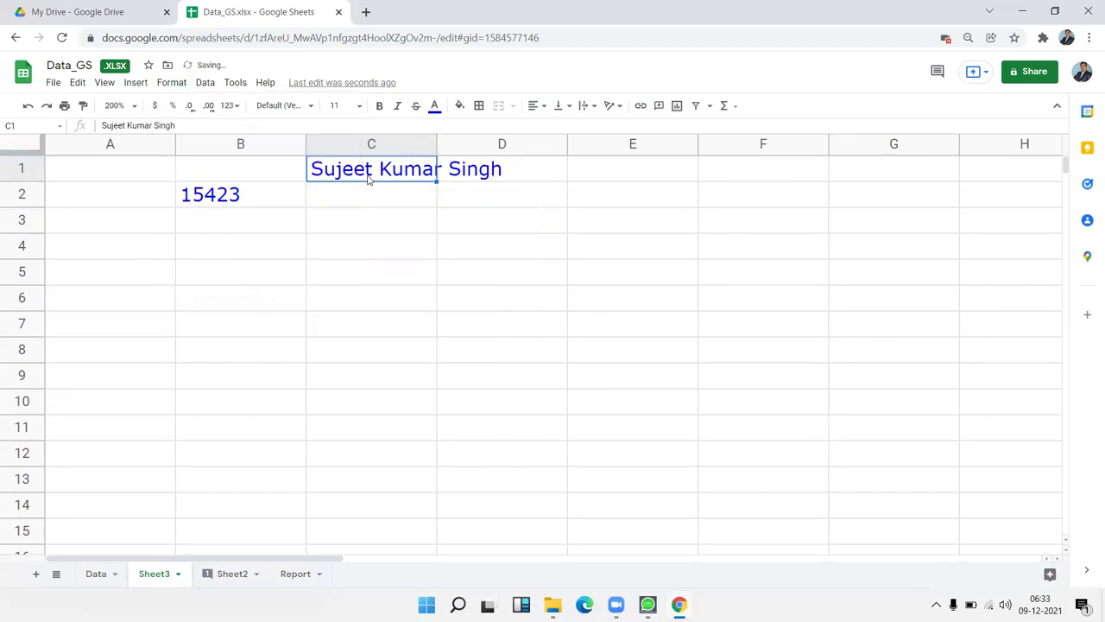
Type 25 in D1, then clear it so C1's name spills across D1
click(550, 177)
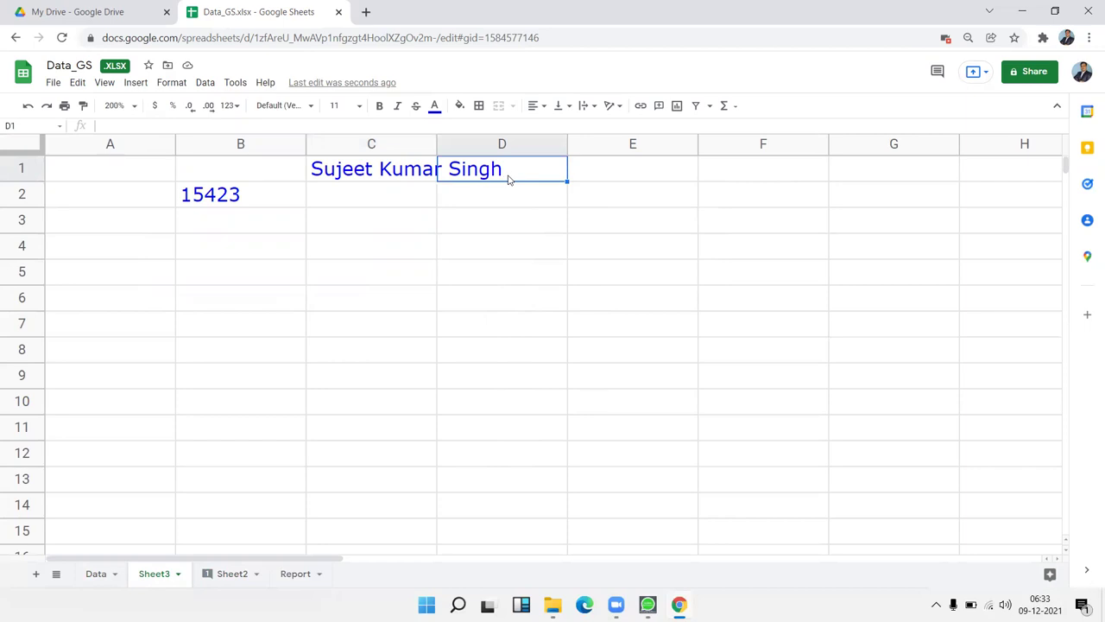
text(25)
key(Return)
click(508, 178)
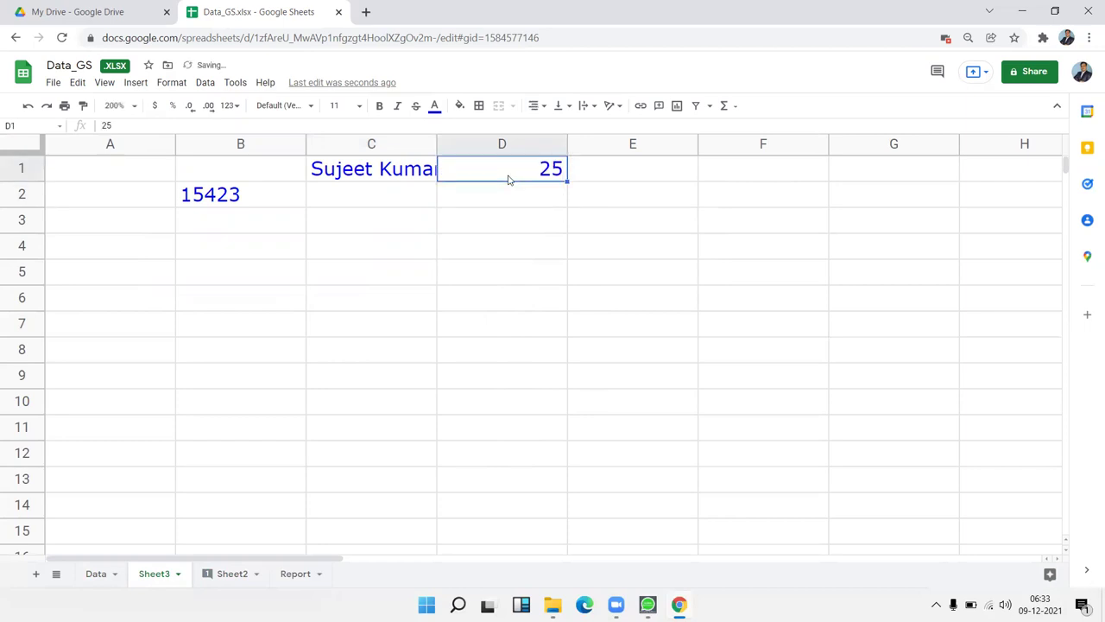
key(Delete)
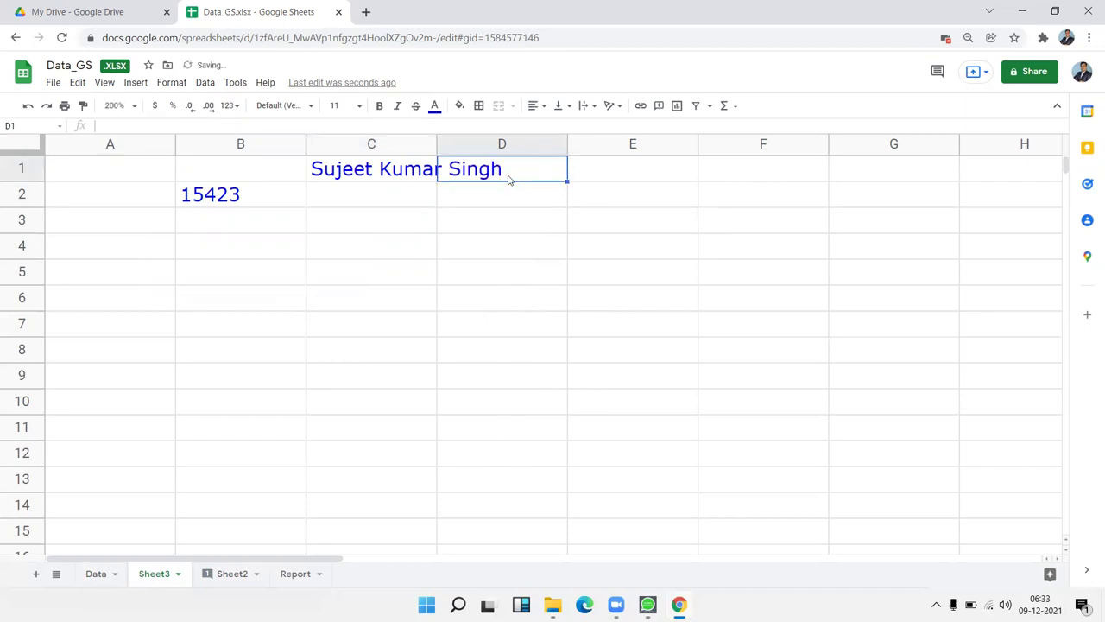
key(Left)
Try Wrap on C1's text, undo it, and set C1's wrapping to Clip instead
click(170, 82)
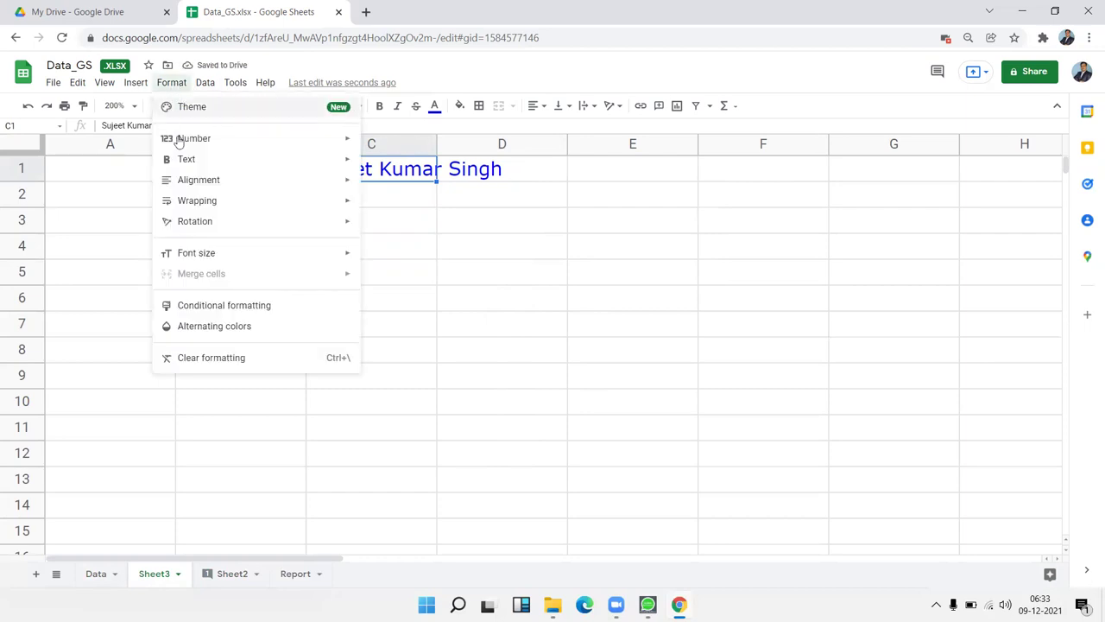
mouse_move(320, 210)
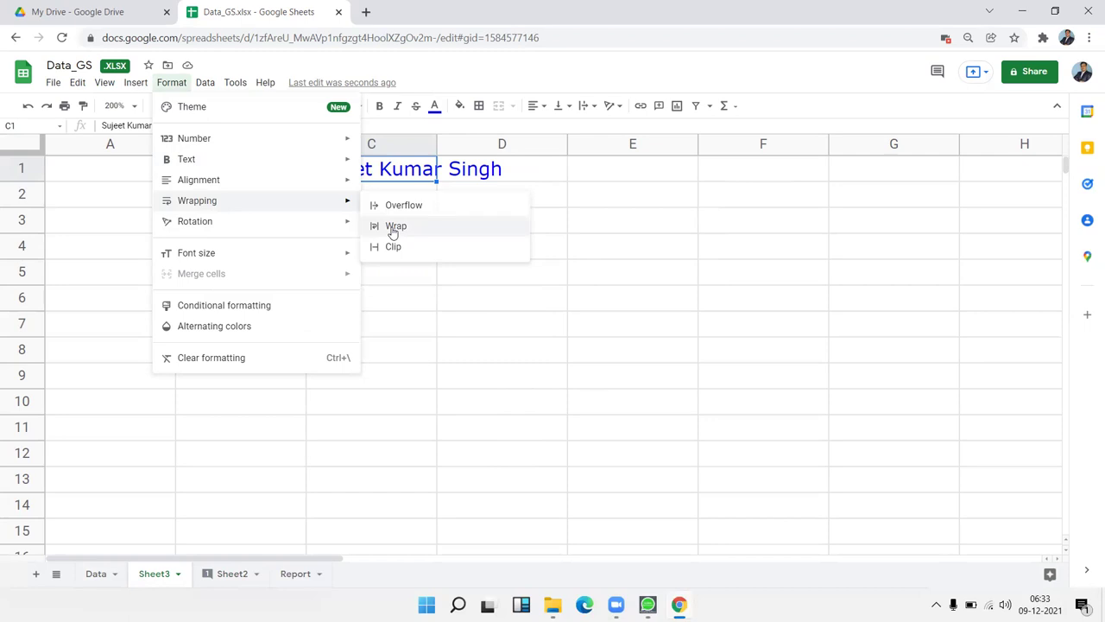
click(390, 226)
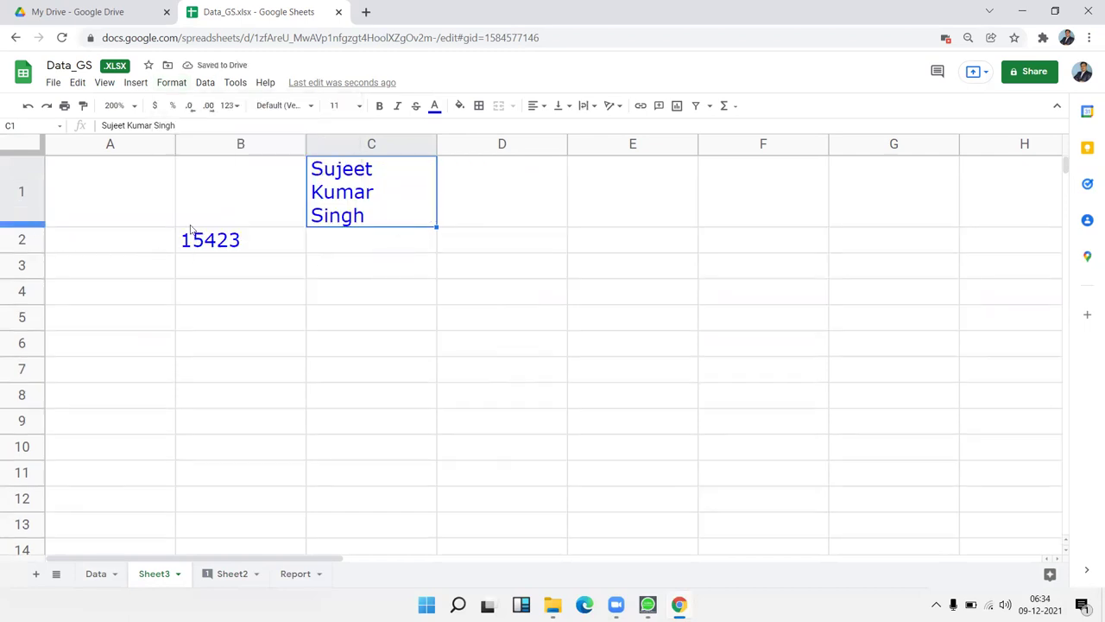
key(ctrl+z)
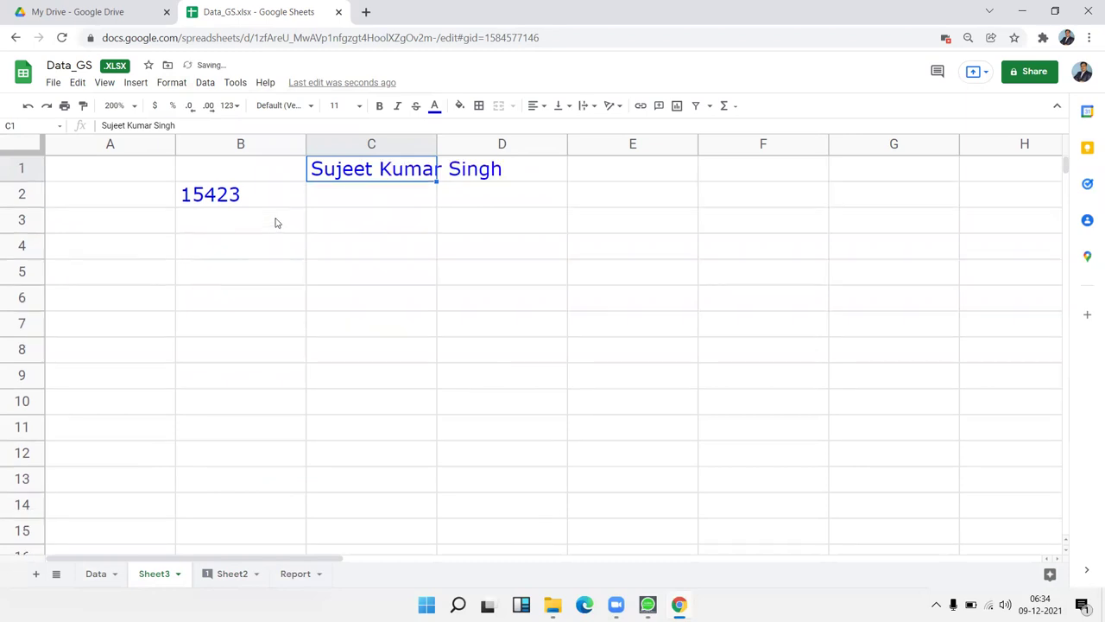
click(172, 86)
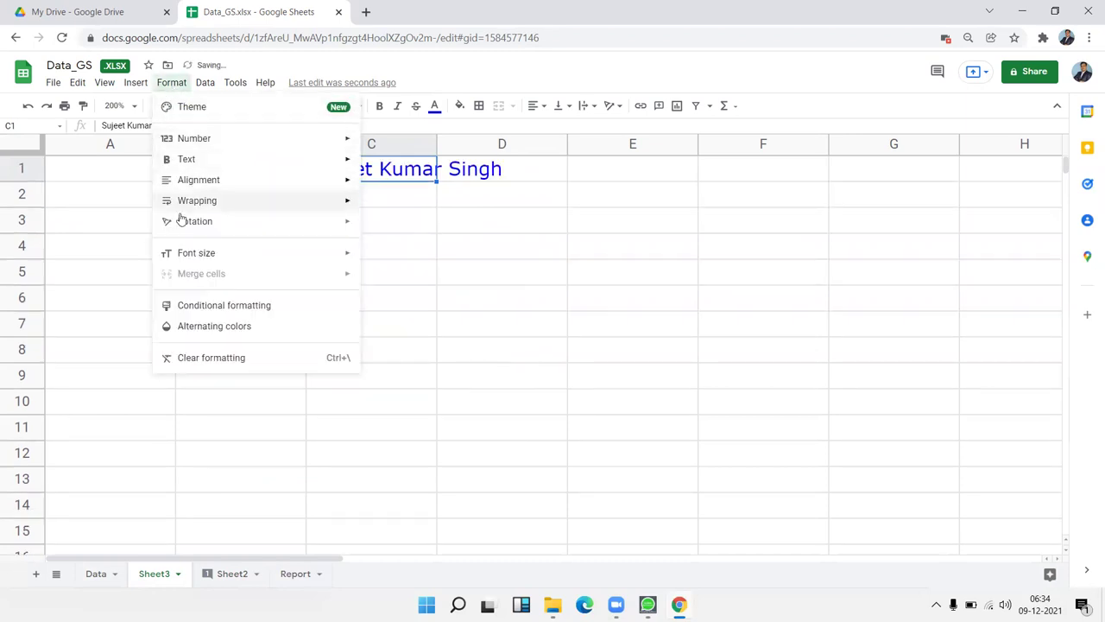
mouse_move(185, 223)
mouse_move(195, 202)
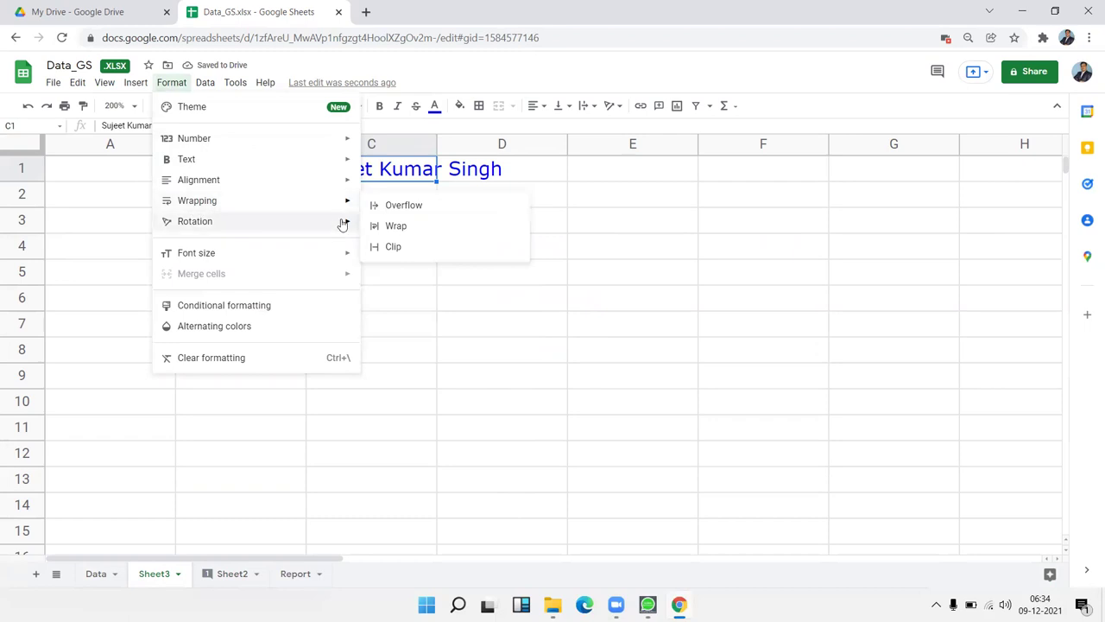
click(390, 247)
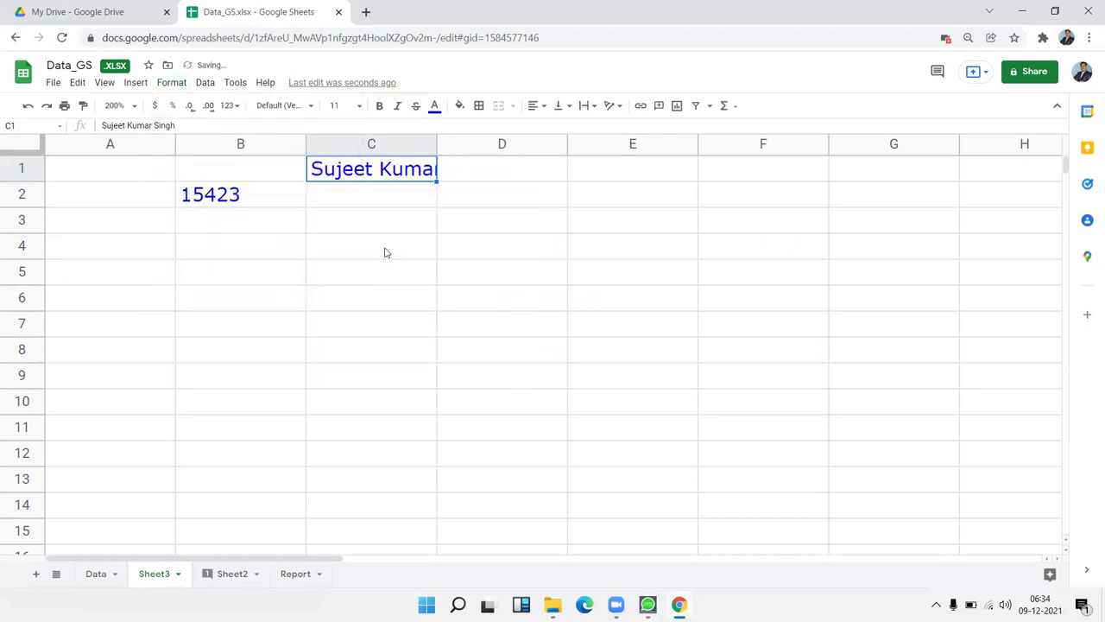
Autofit column C so the full name in C1 fits
click(424, 202)
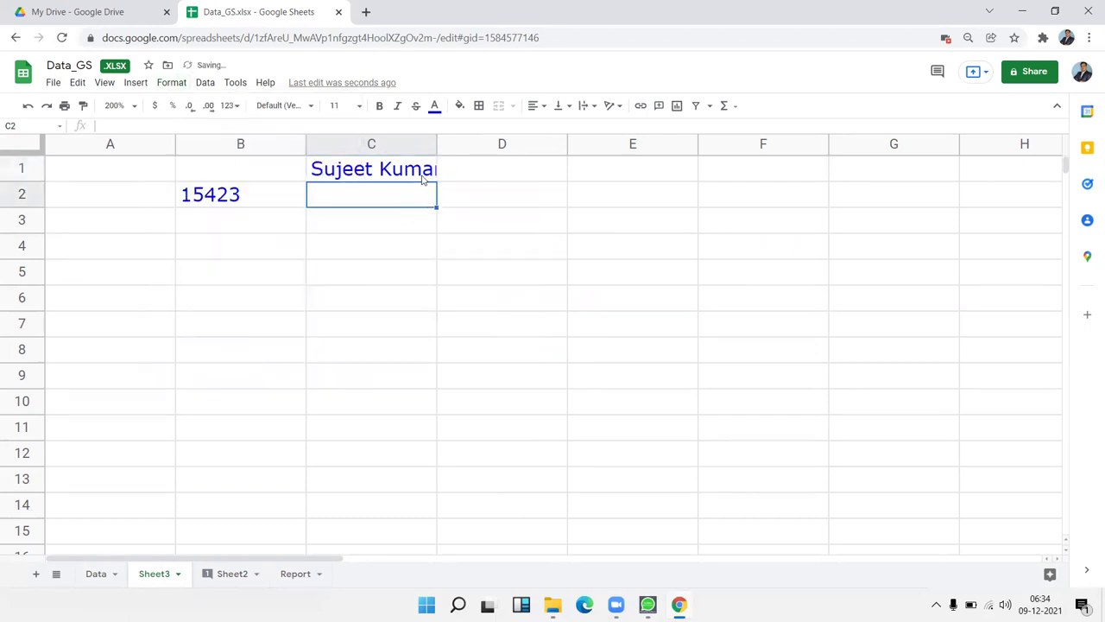
click(424, 179)
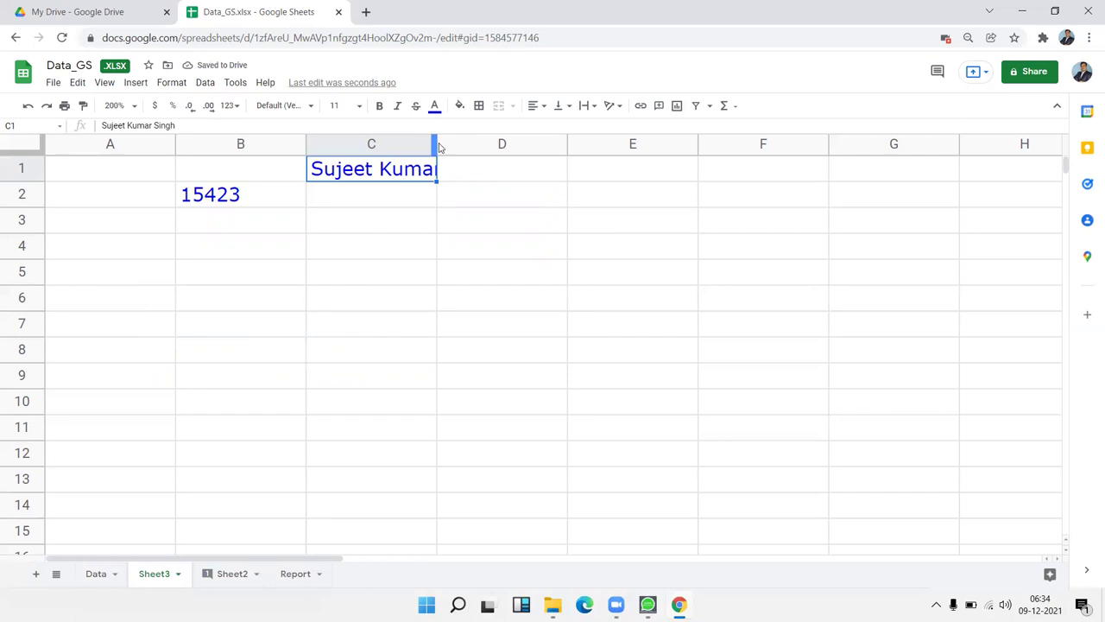
click(437, 149)
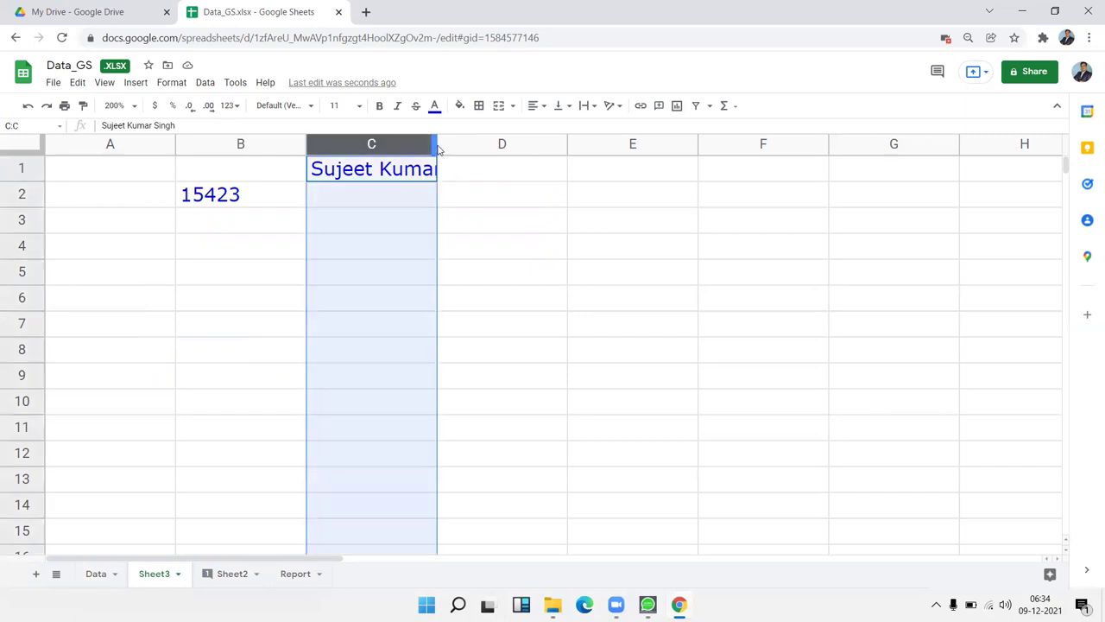
double_click(436, 151)
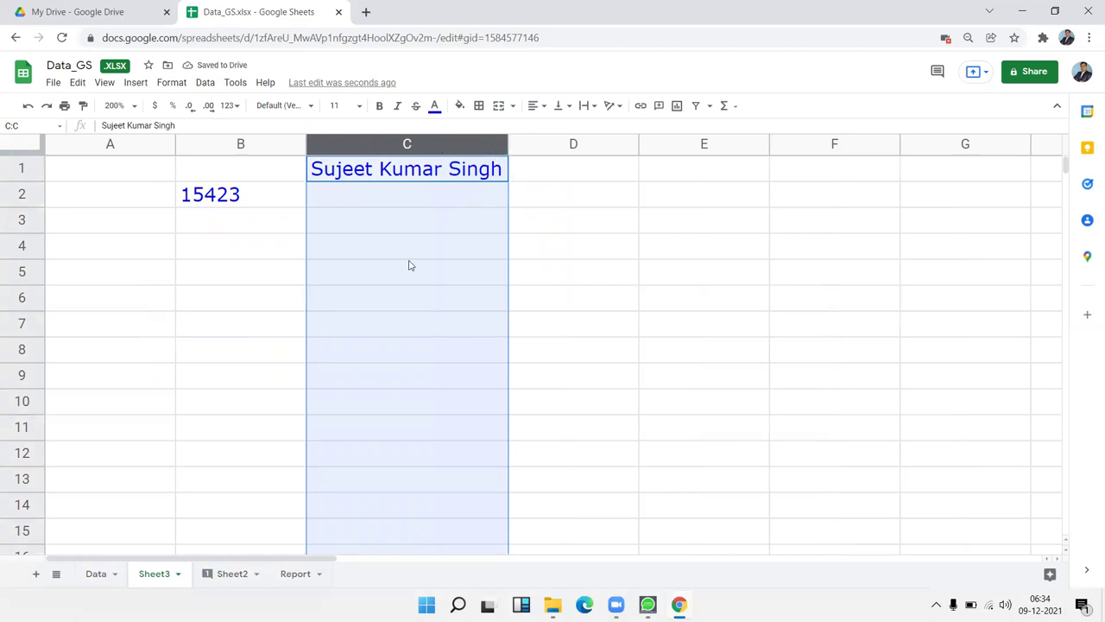
Undo the column C autofit and browse the Format menu's Rotation, Font size and Merge cells options
key(ctrl+z)
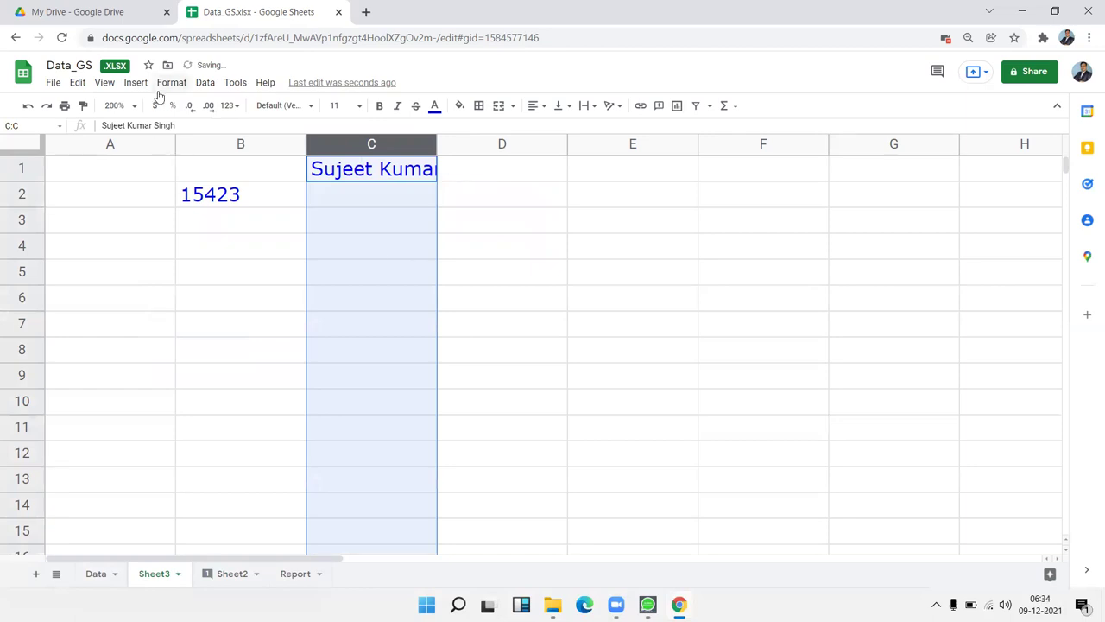
click(162, 86)
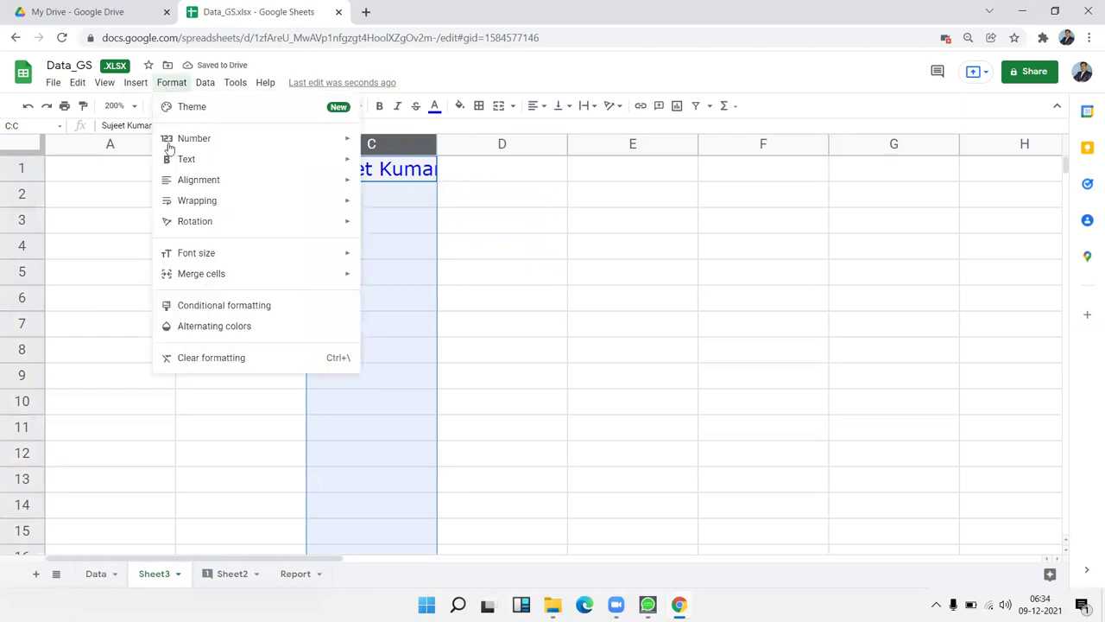
mouse_move(259, 226)
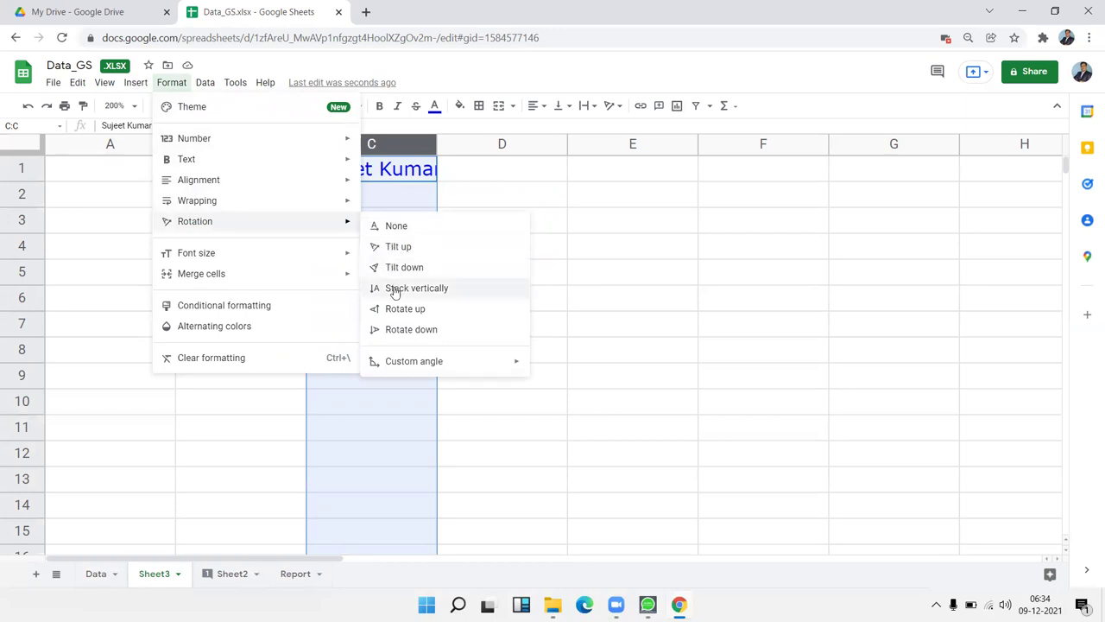
mouse_move(394, 364)
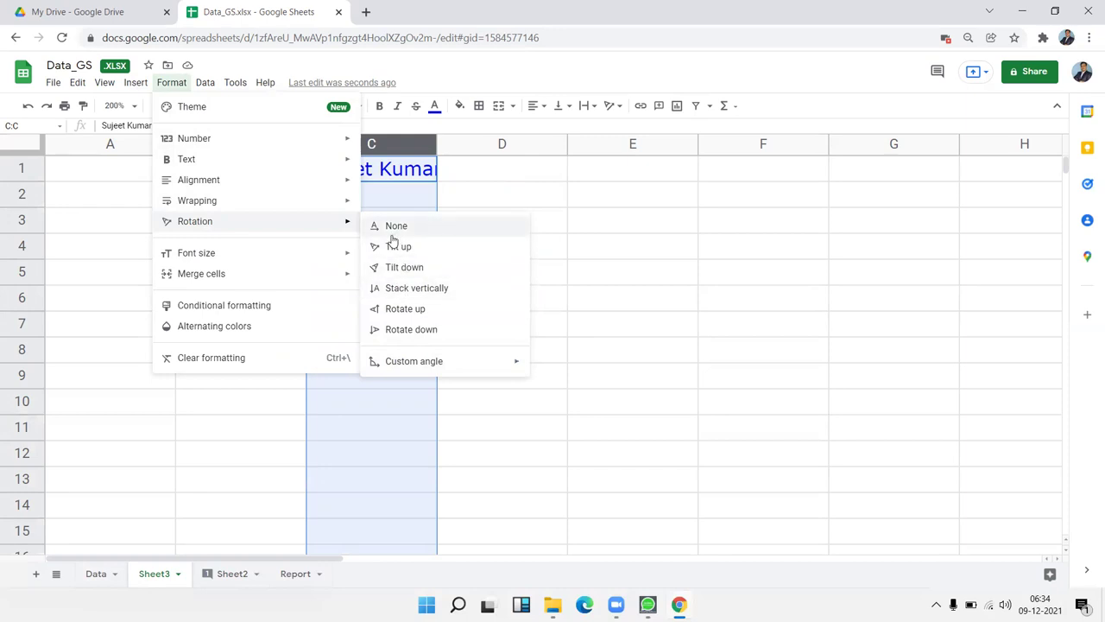
mouse_move(343, 253)
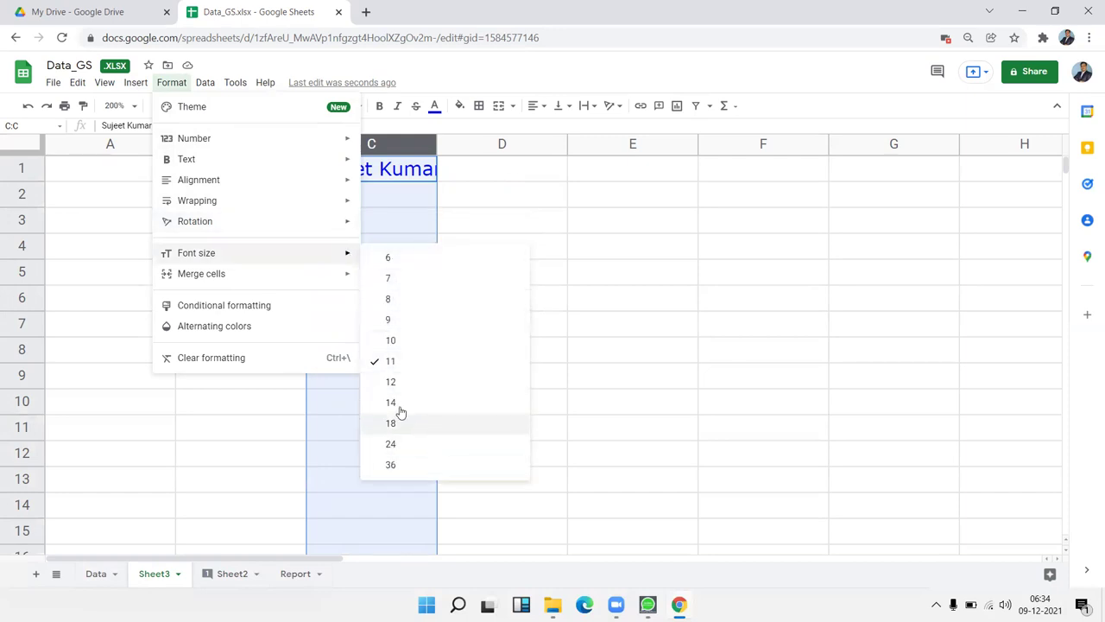
mouse_move(334, 283)
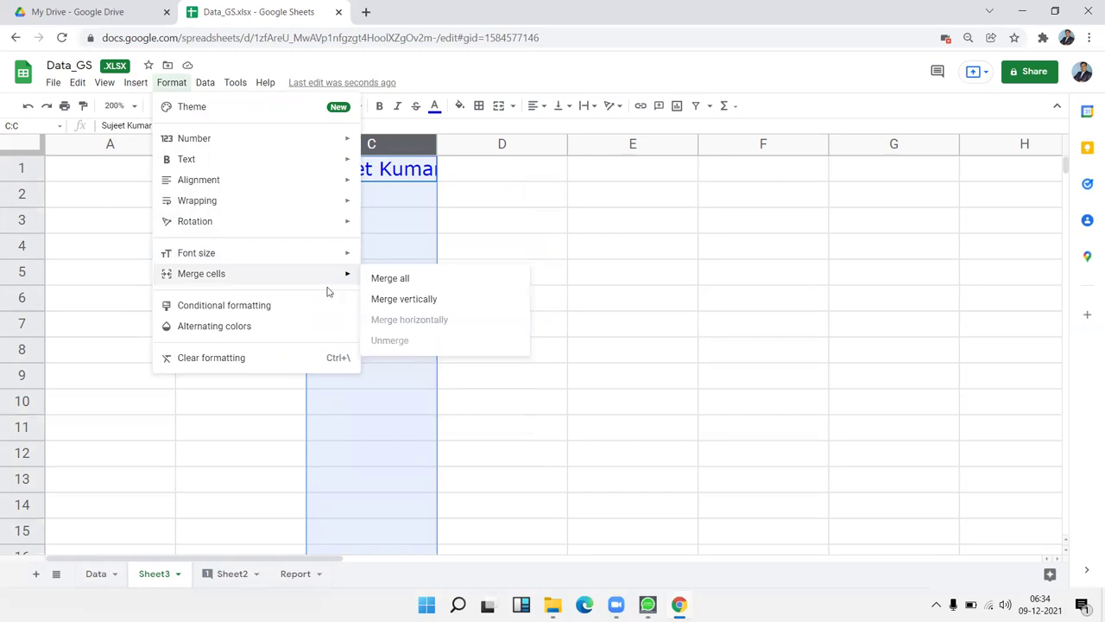
Apply grey alternating colours to column C, then try conditional formatting on column D and discard it
click(254, 328)
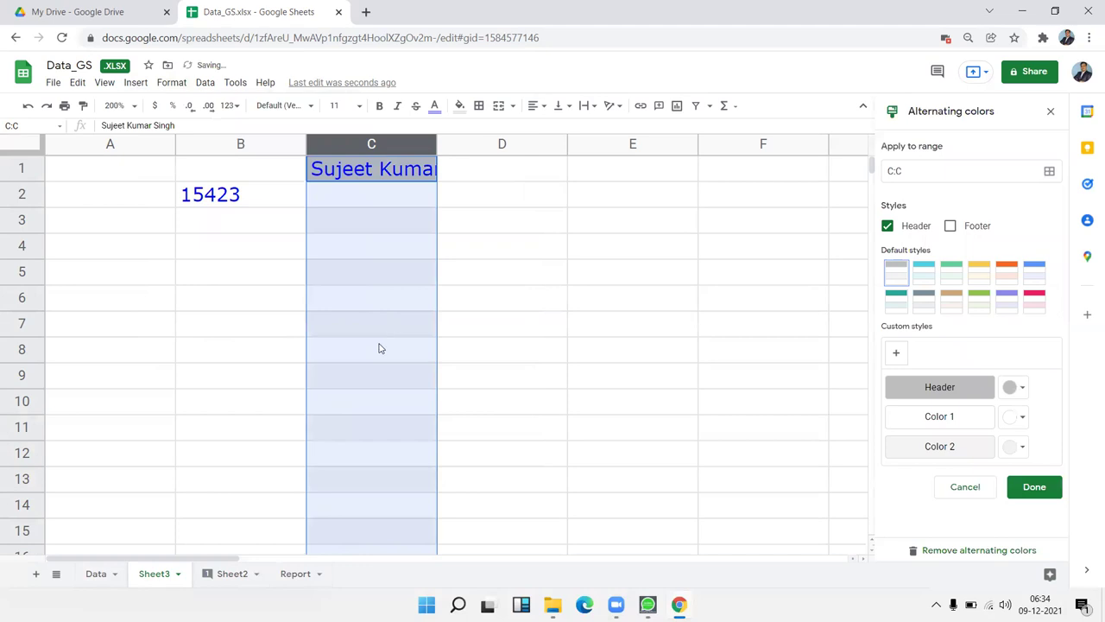
click(562, 223)
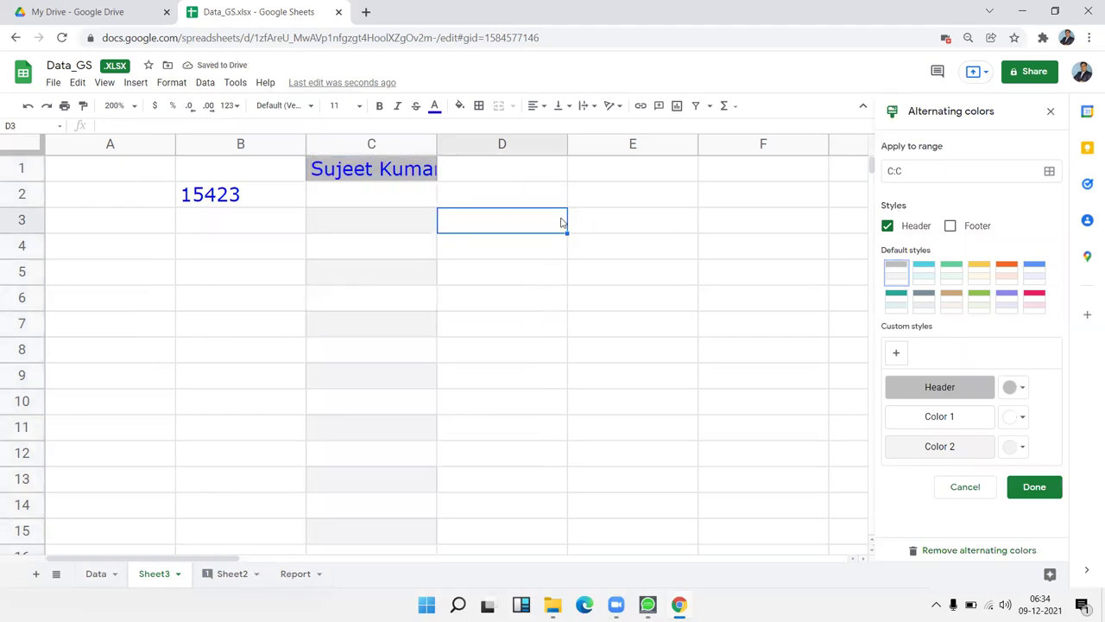
click(513, 144)
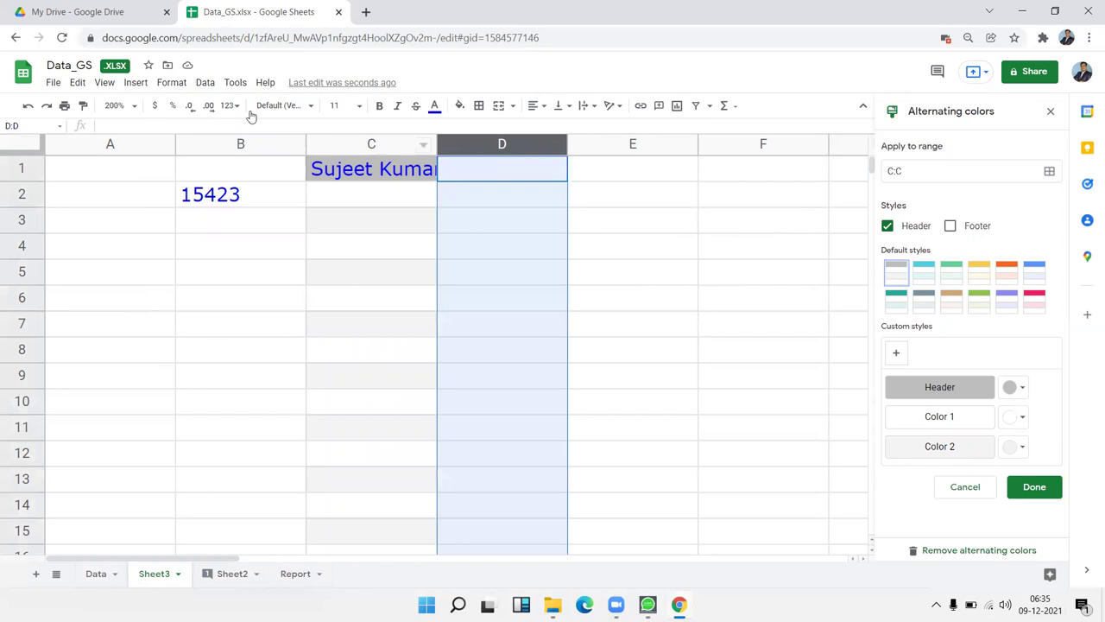
click(164, 84)
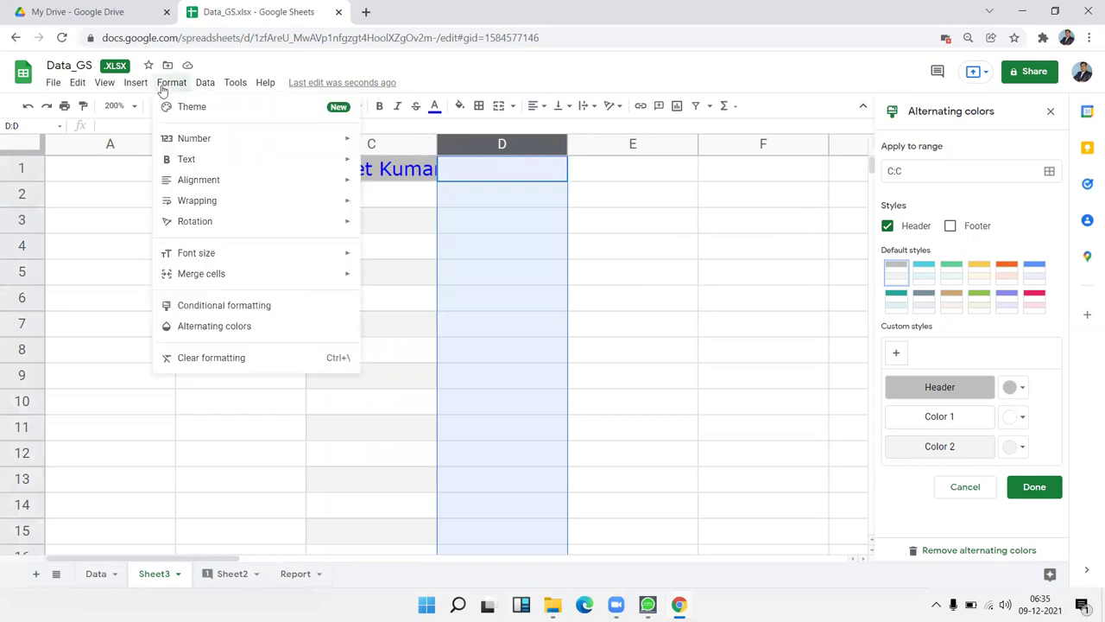
click(214, 308)
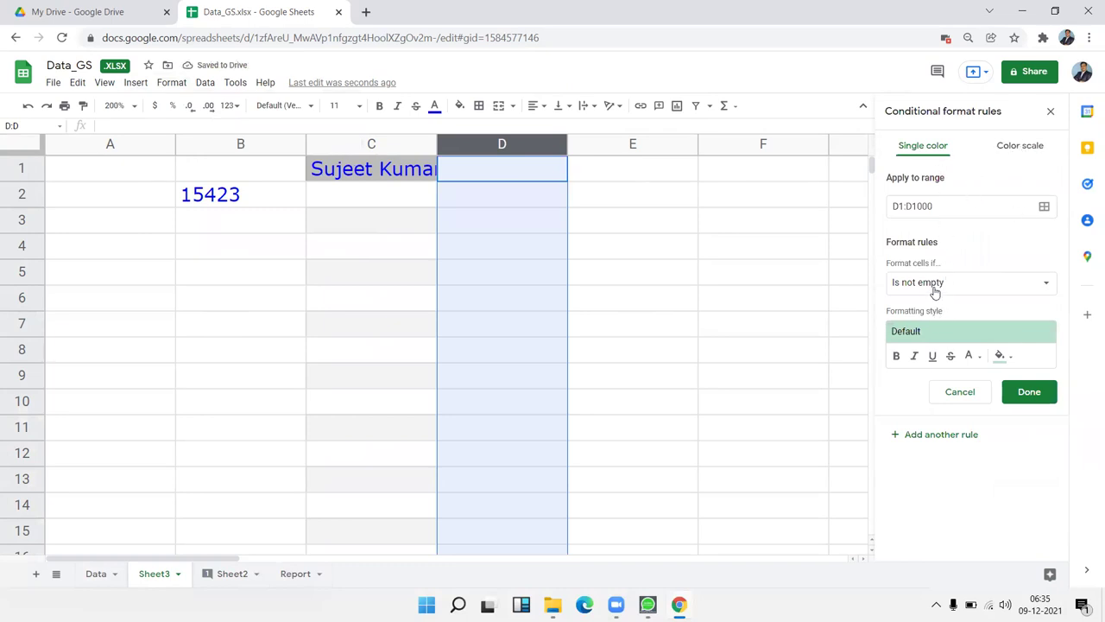
click(1050, 112)
click(1052, 115)
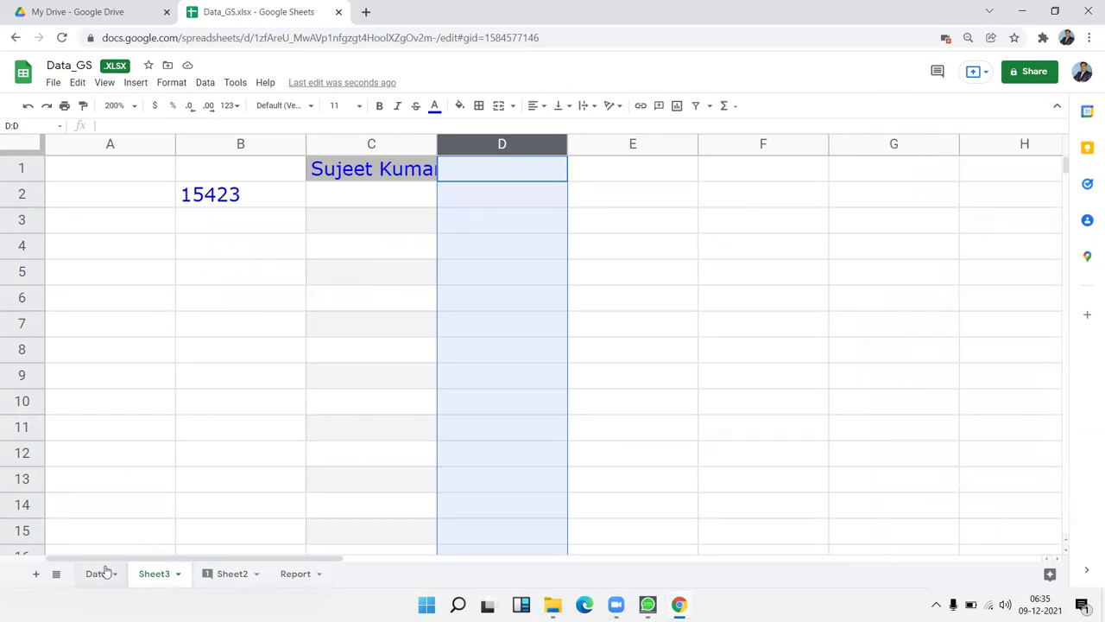
On the Data sheet, start a conditional formatting rule for the Qty column G
click(94, 580)
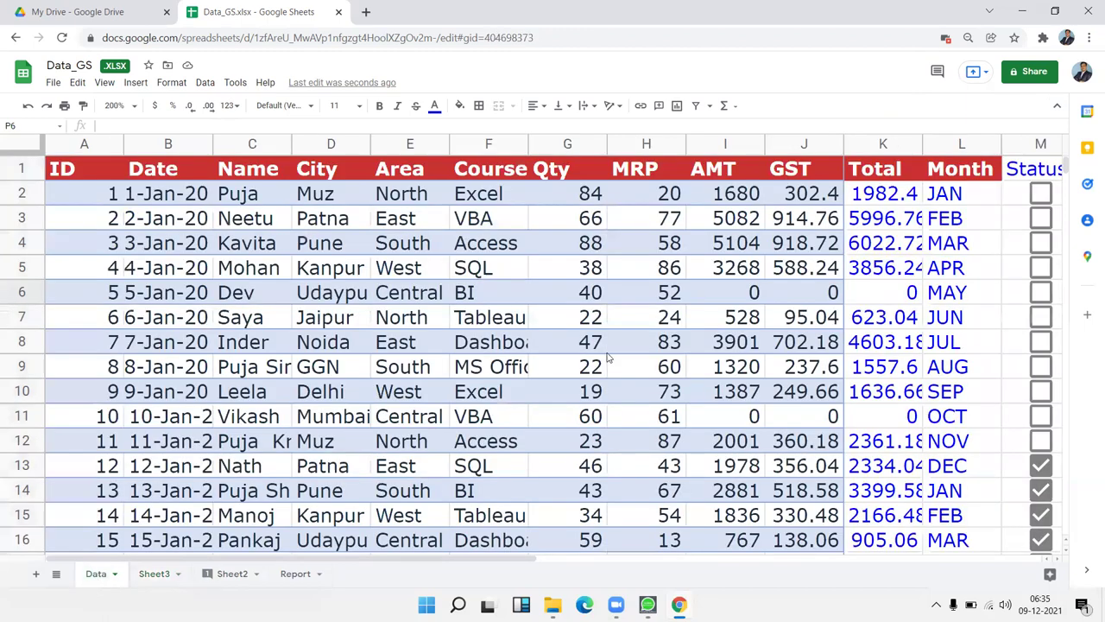
click(565, 144)
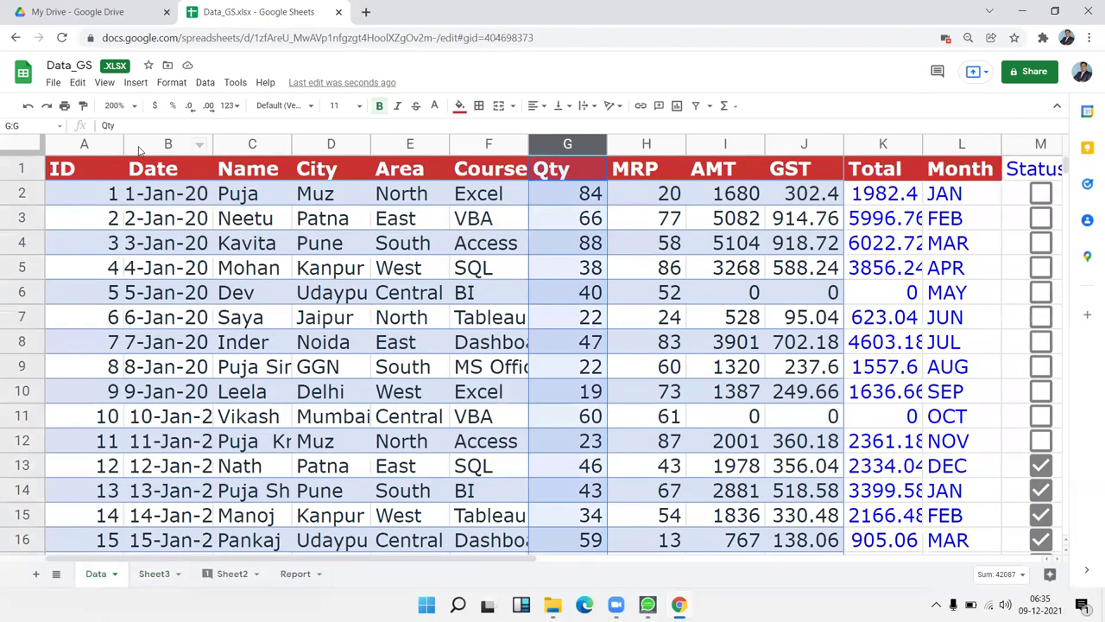
click(171, 82)
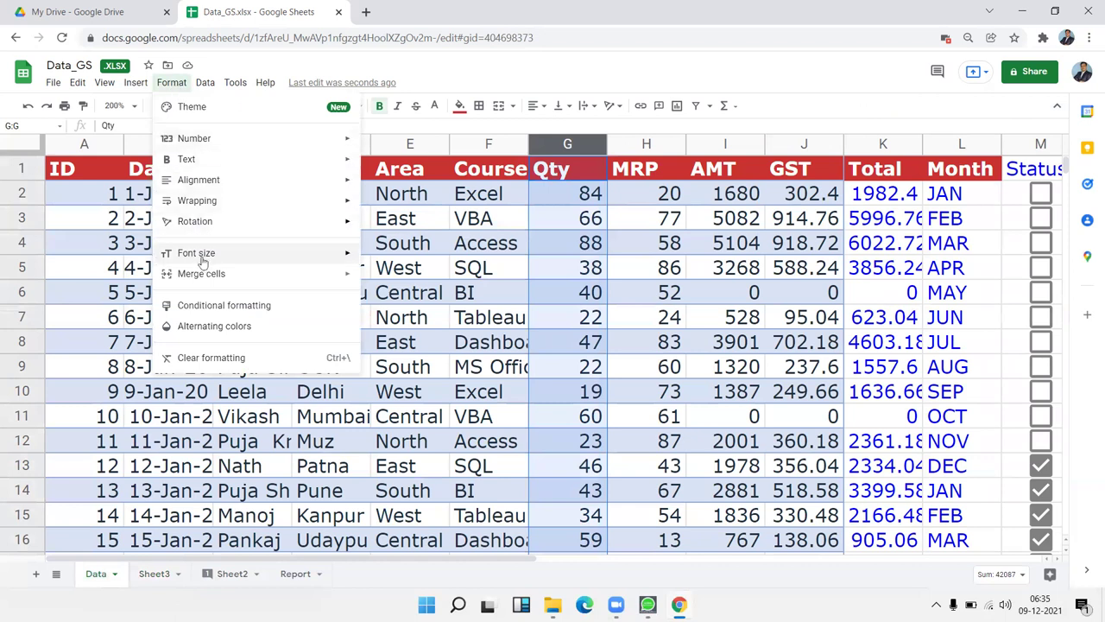
click(205, 307)
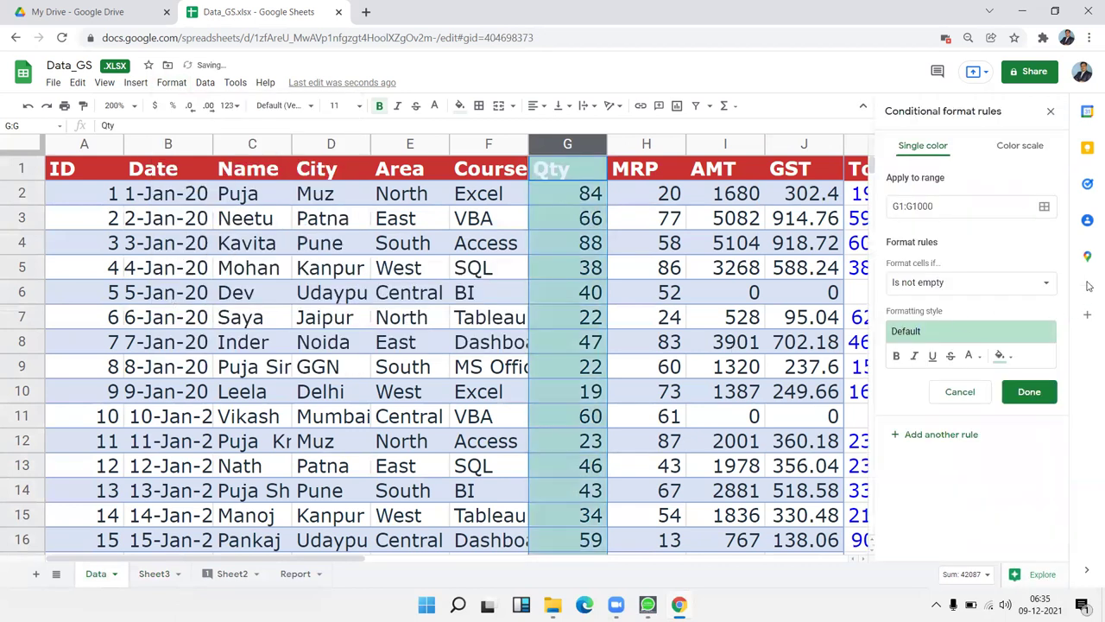
Scroll through the 'Format cells if…' condition list in the rule panel
click(953, 283)
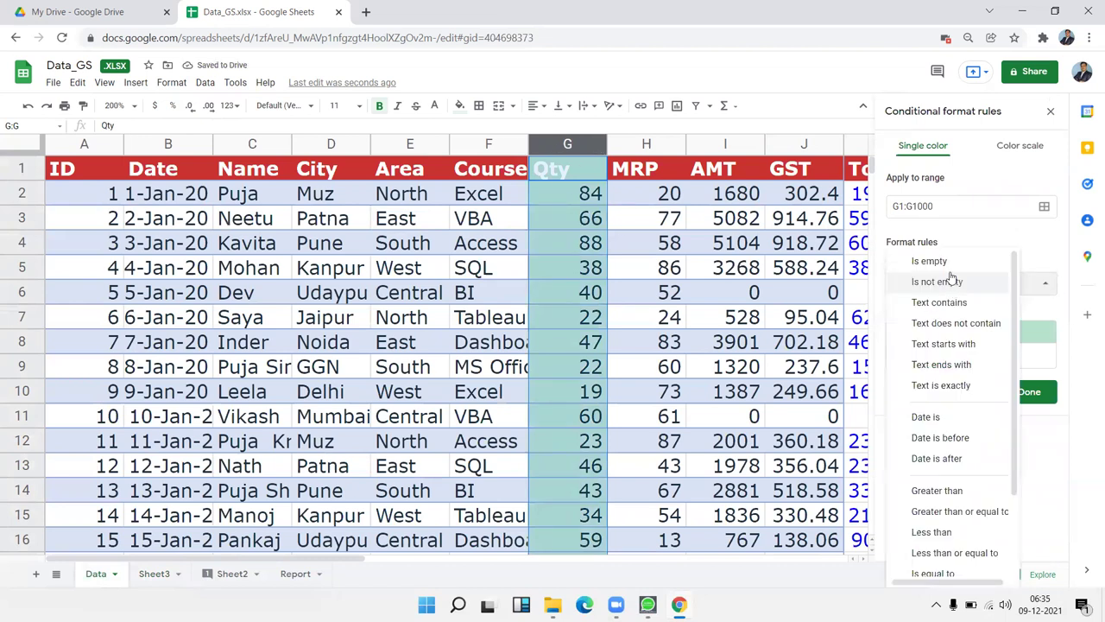
scroll(950, 287, down, 1)
scroll(951, 287, down, 1)
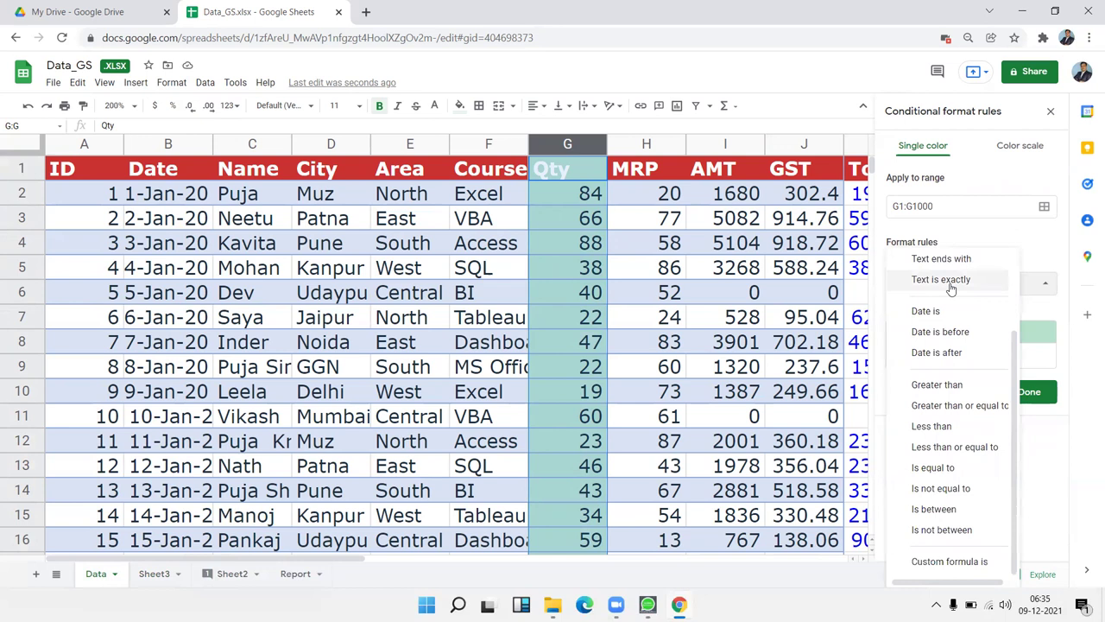
scroll(951, 288, up, 3)
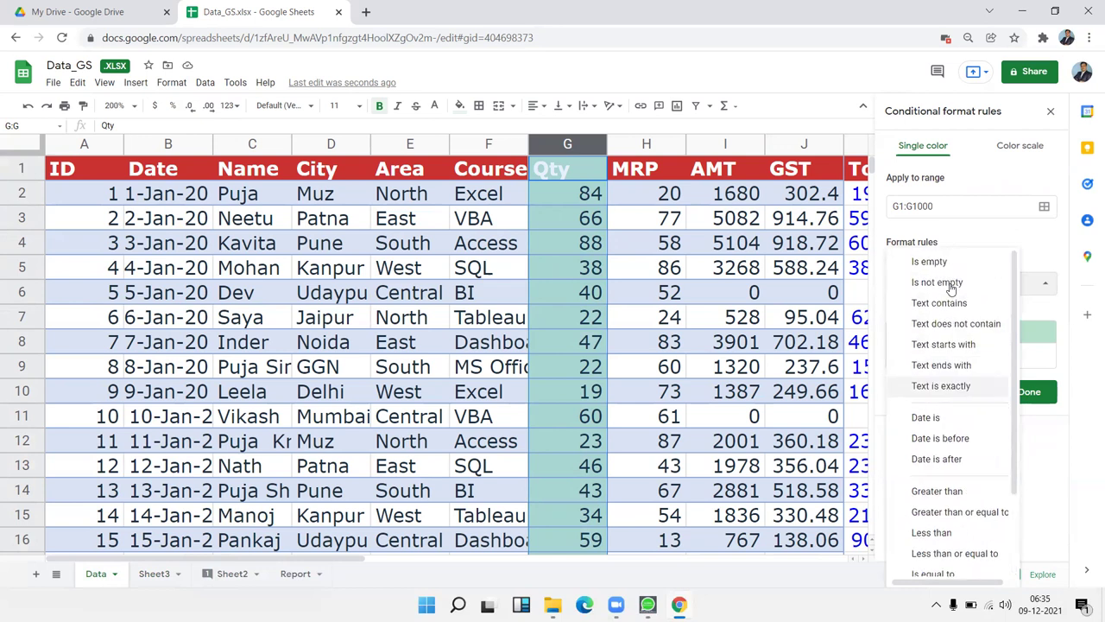
click(971, 237)
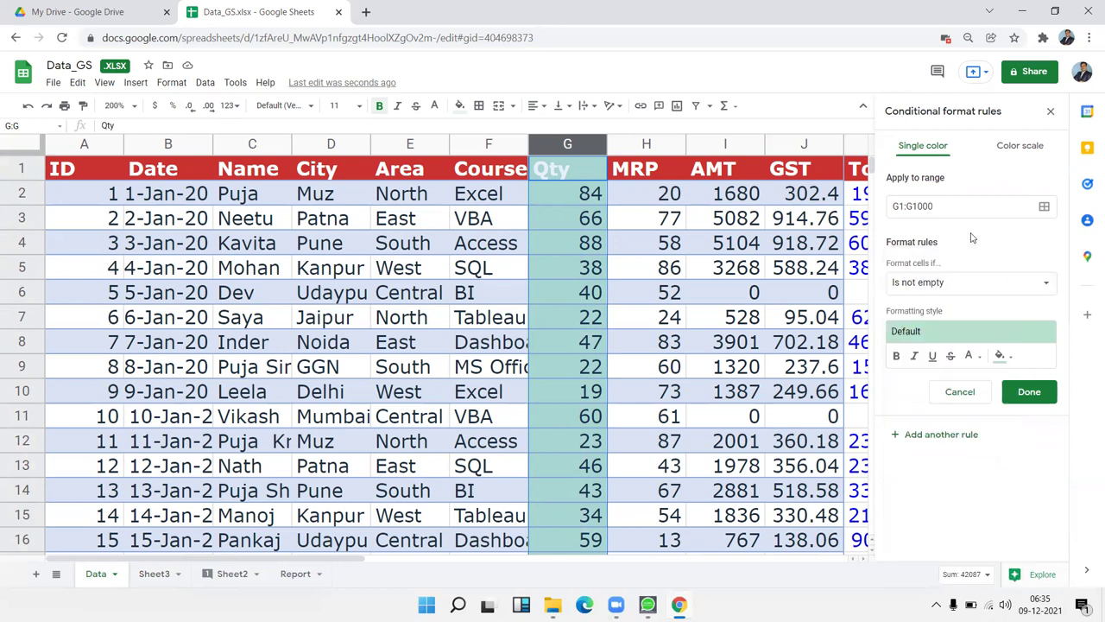
click(954, 282)
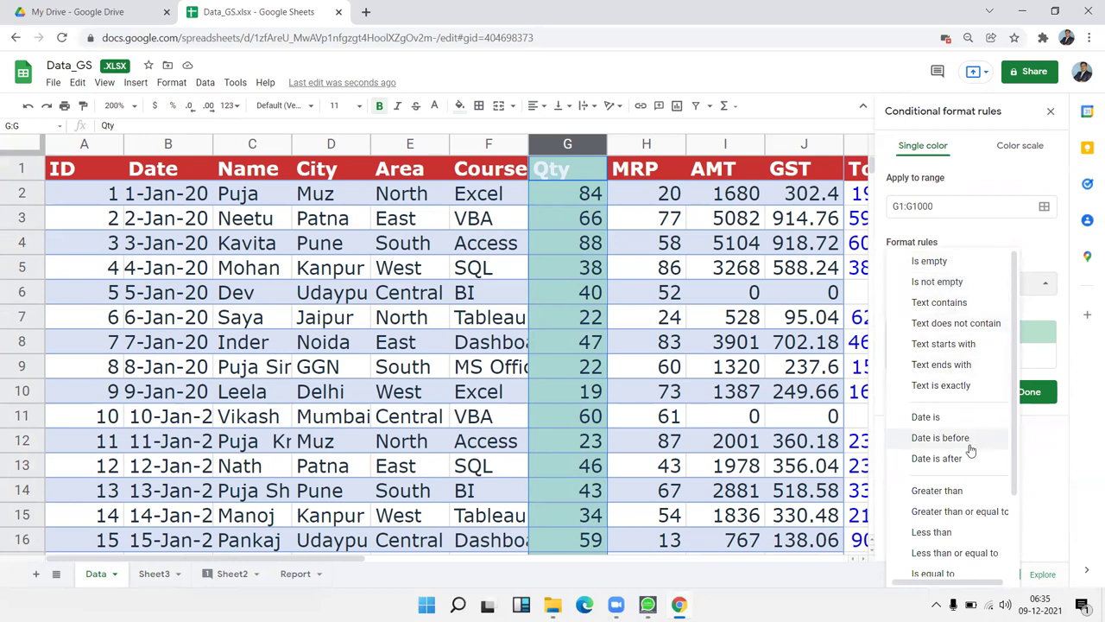
scroll(969, 446, down, 2)
scroll(960, 393, up, 2)
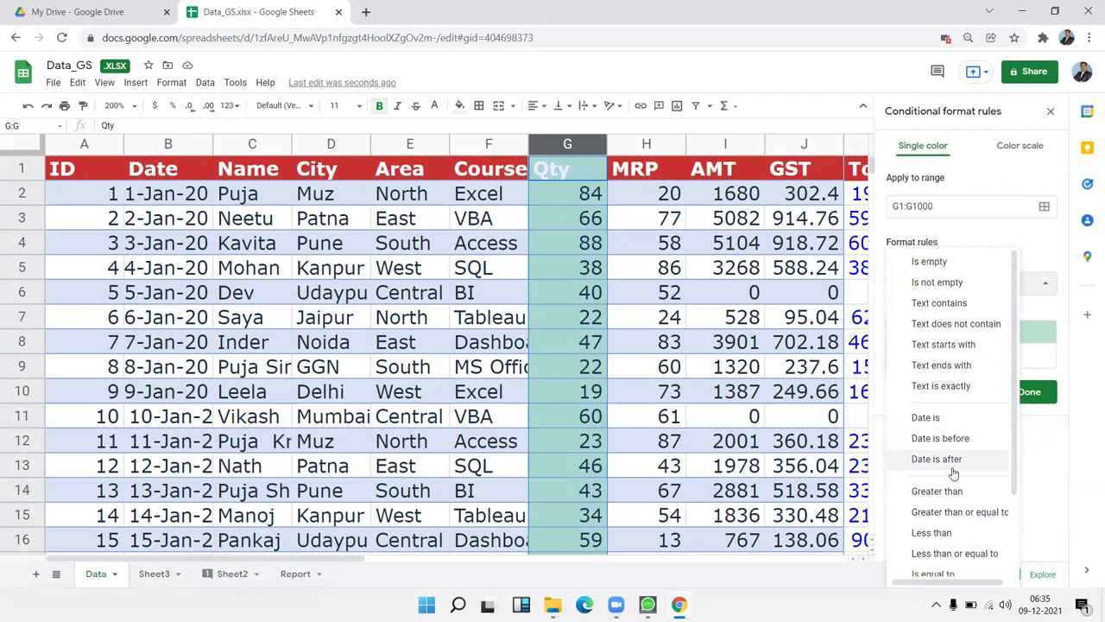
scroll(954, 481, down, 2)
scroll(953, 414, up, 2)
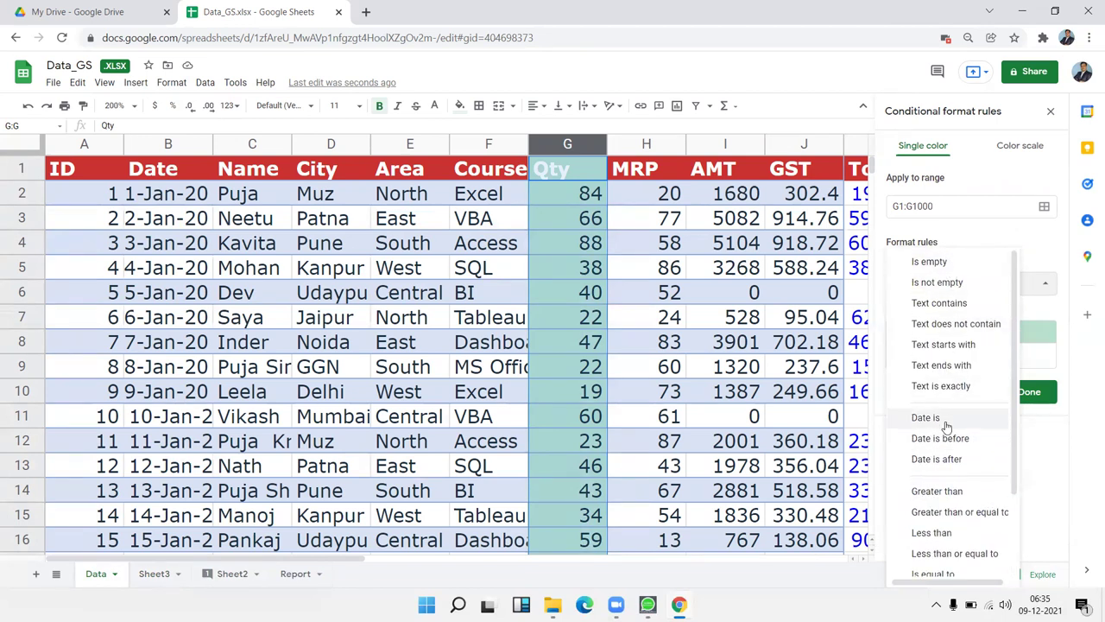
scroll(946, 462, down, 2)
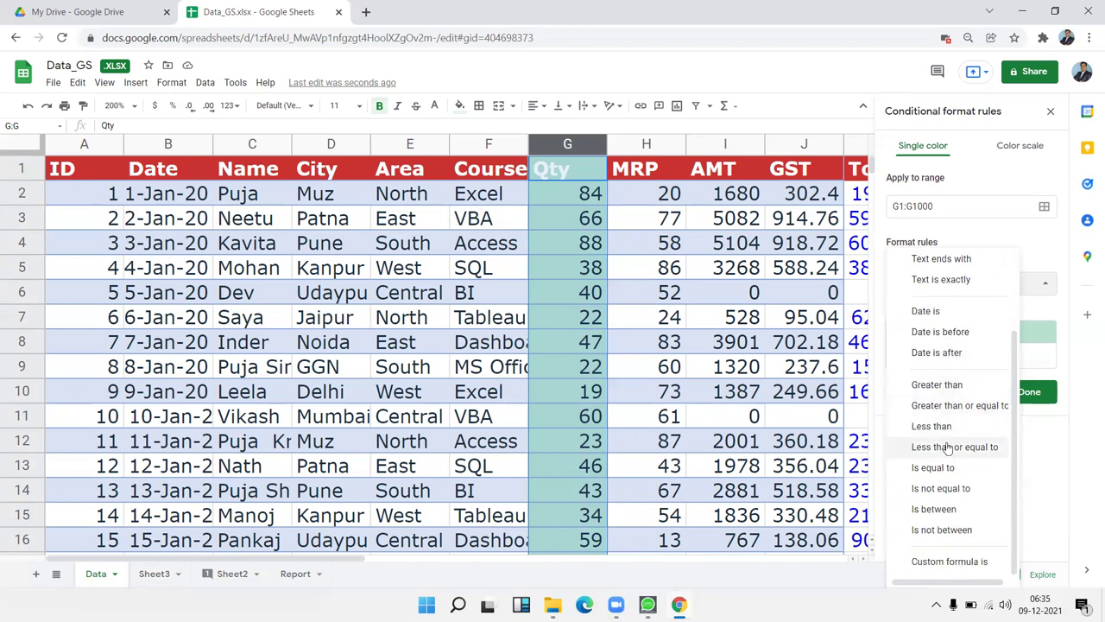
Set the Qty rule to Greater than 50 with a red fill, then switch it to Color scale
click(940, 385)
click(947, 310)
text(50)
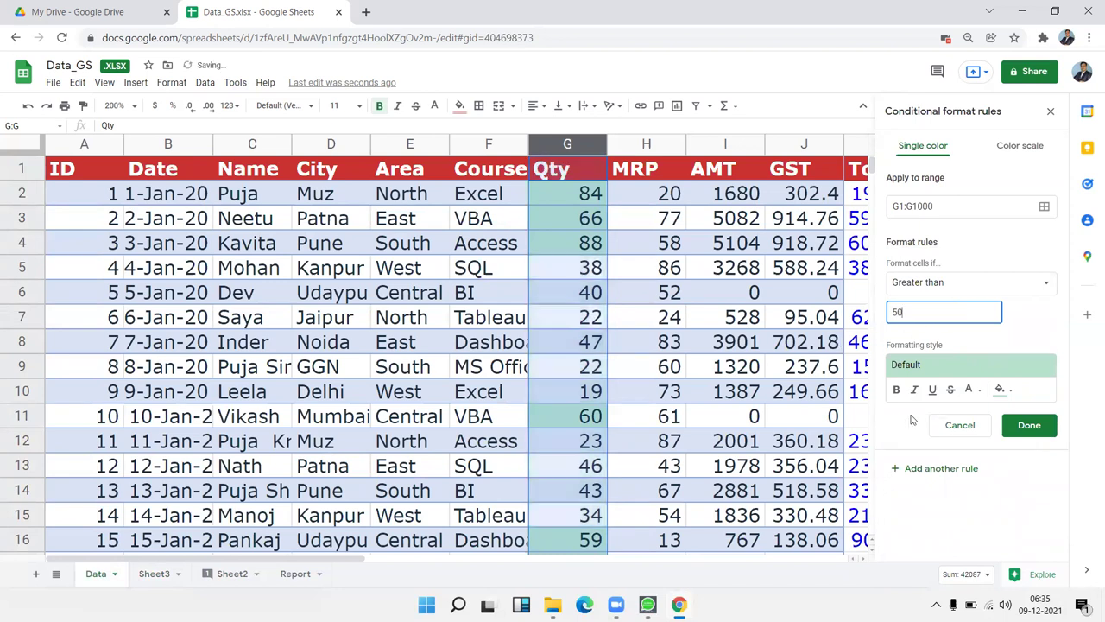
click(1007, 392)
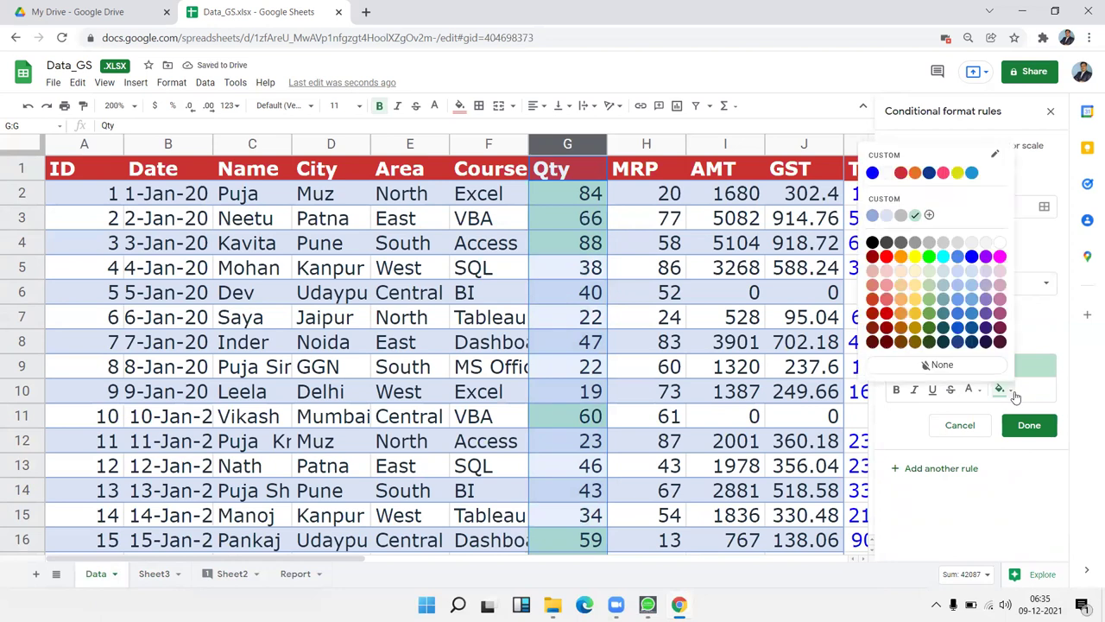
click(887, 257)
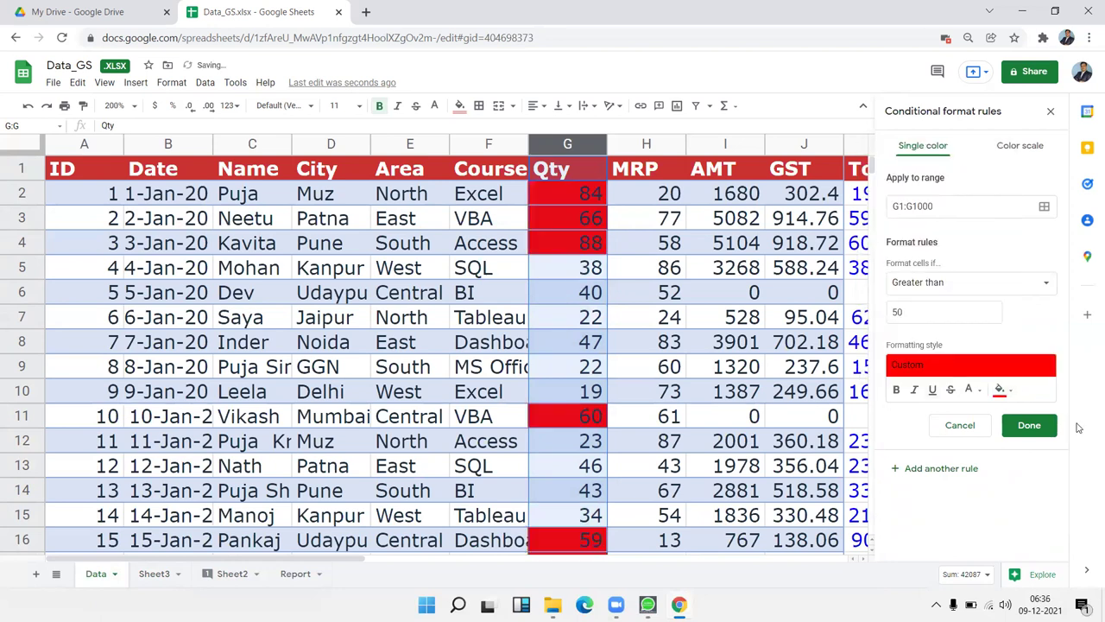
click(1028, 146)
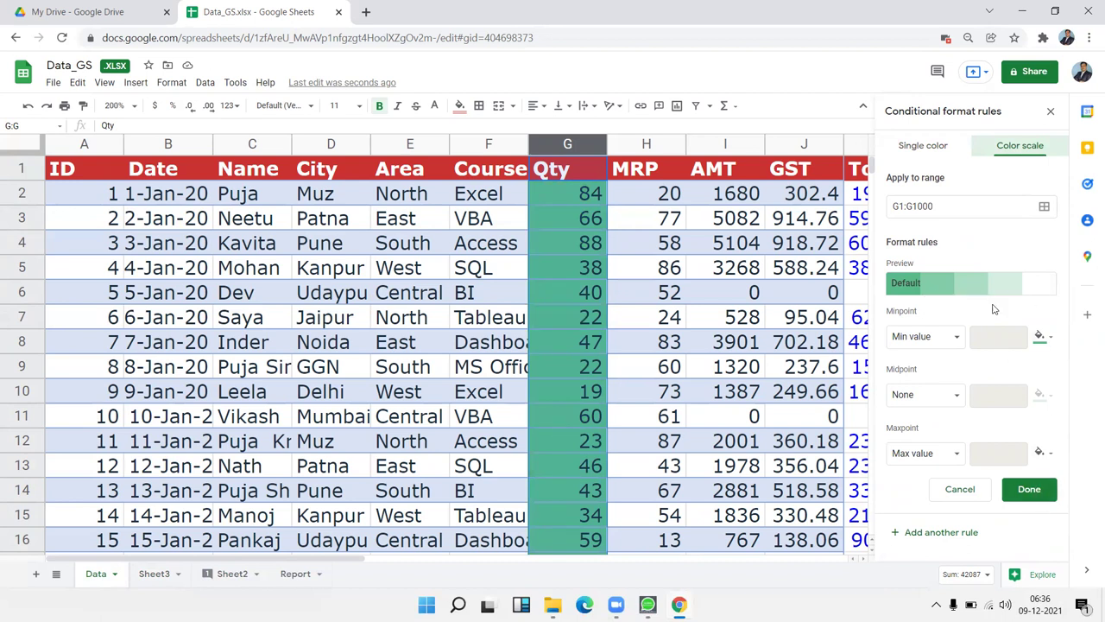
Set the scale's minimum colour to red, then try white-to-yellow, green and red presets, keeping red
click(1039, 336)
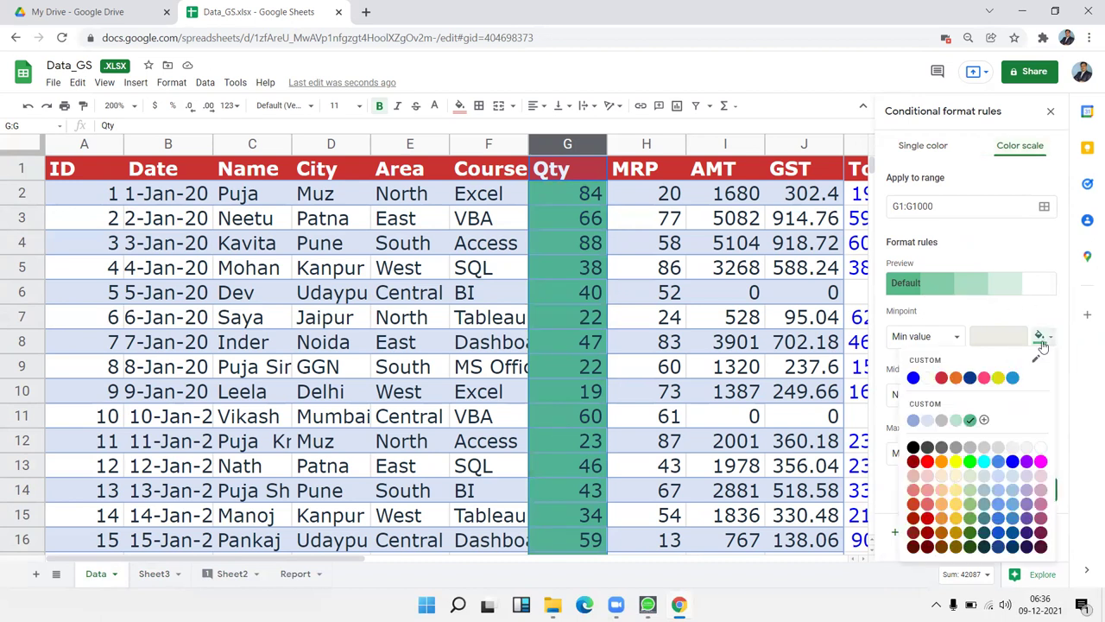
click(928, 463)
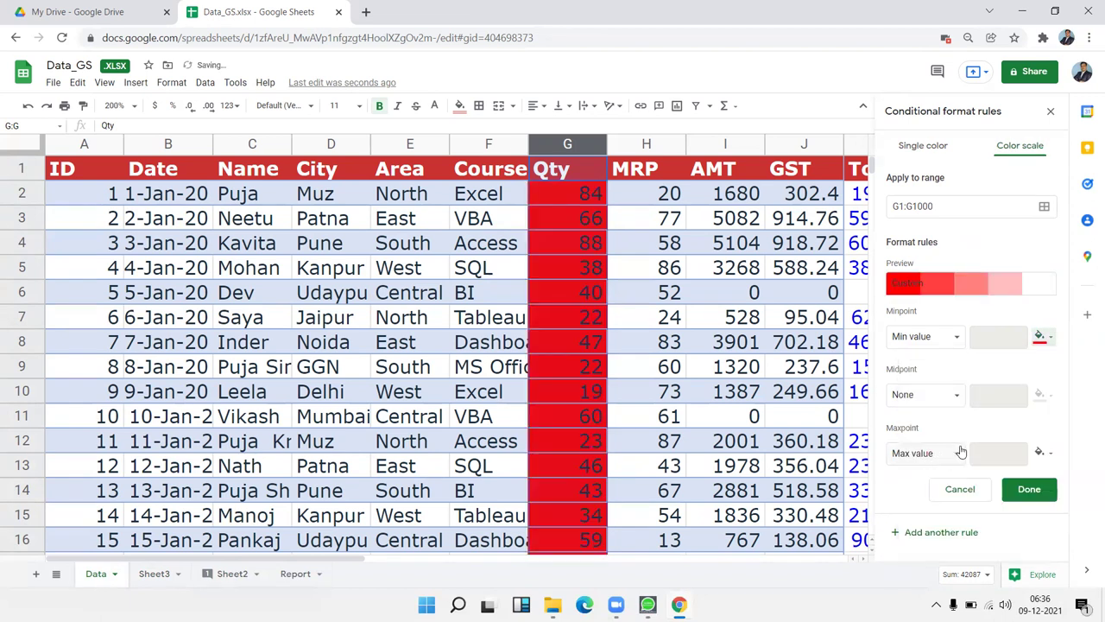
click(974, 297)
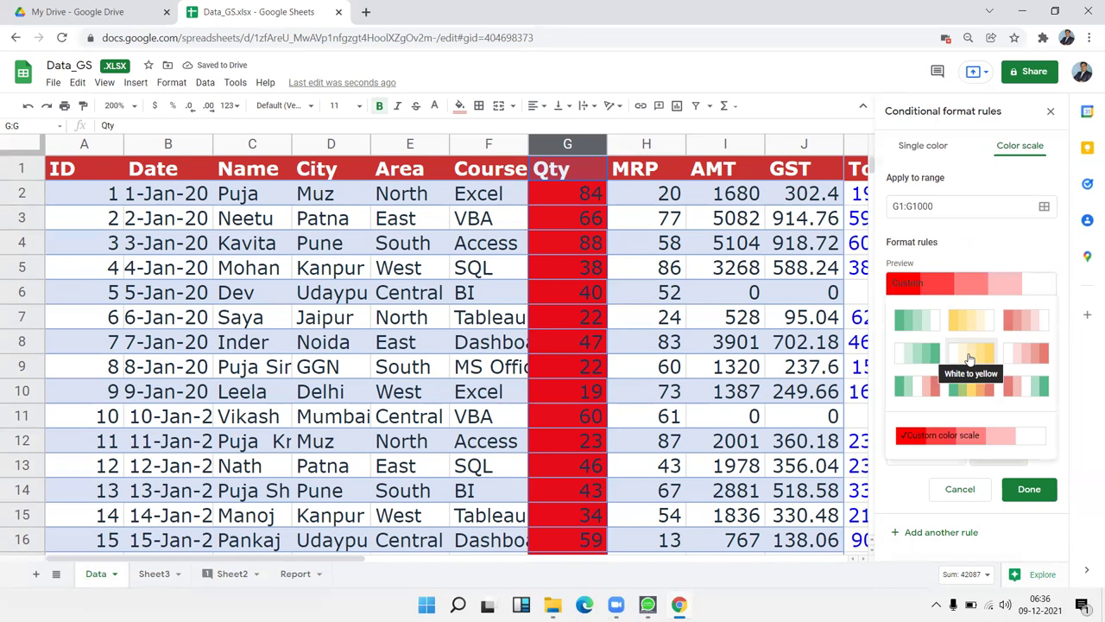
click(969, 354)
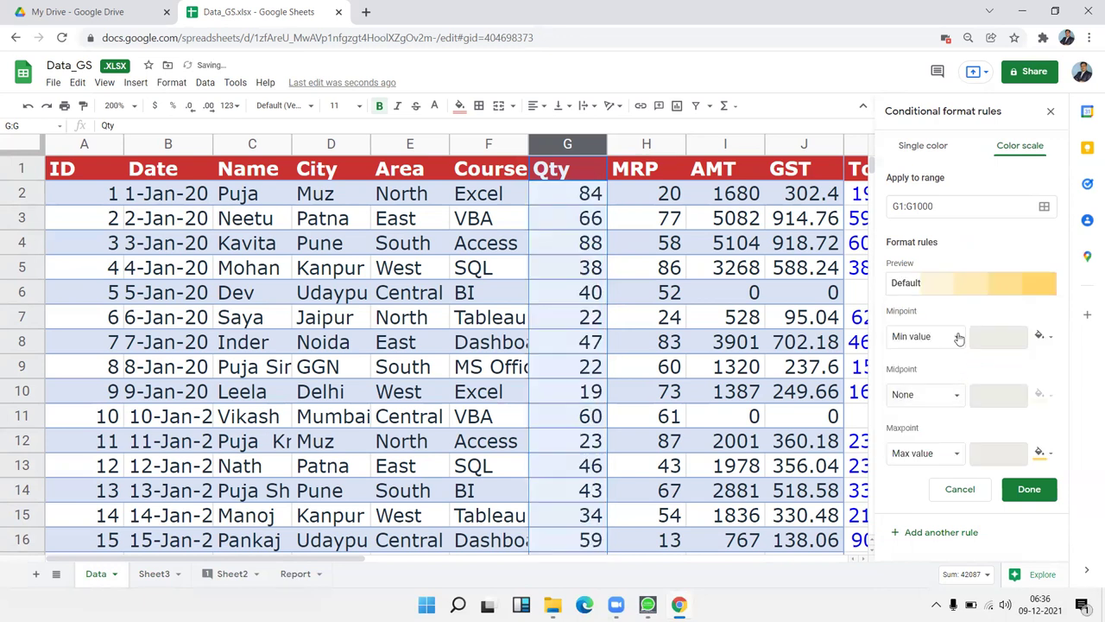
click(961, 292)
click(917, 321)
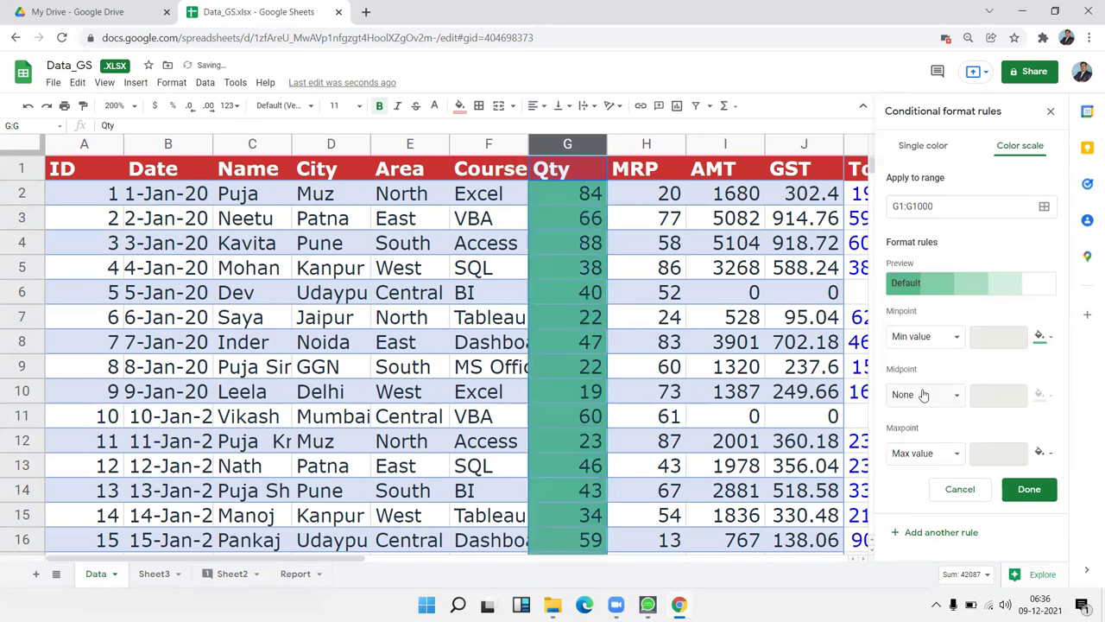
click(970, 285)
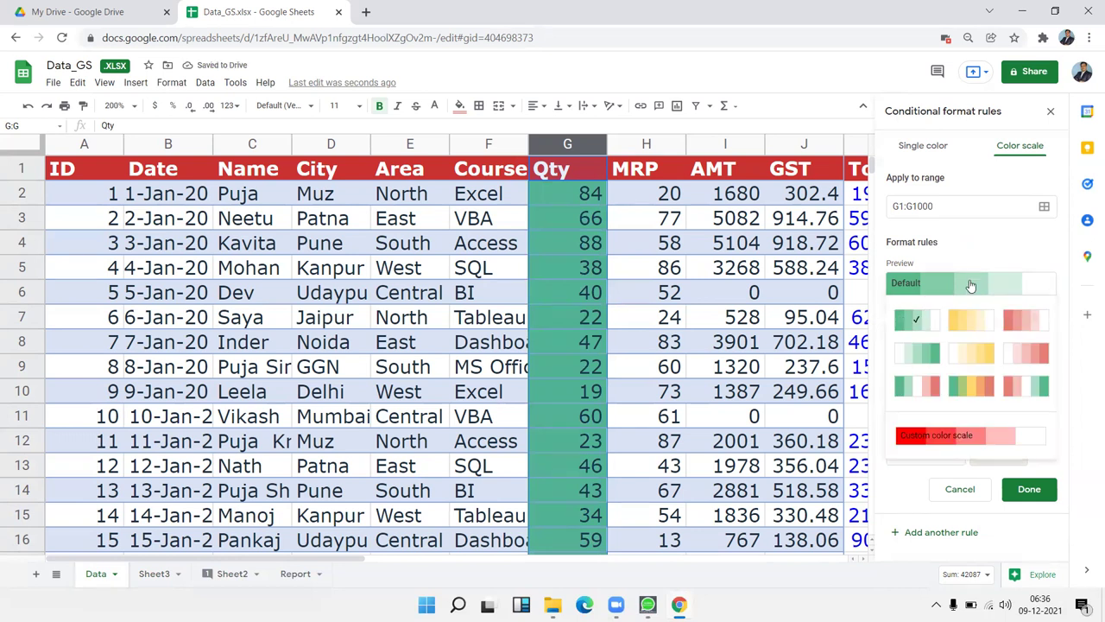
click(1007, 323)
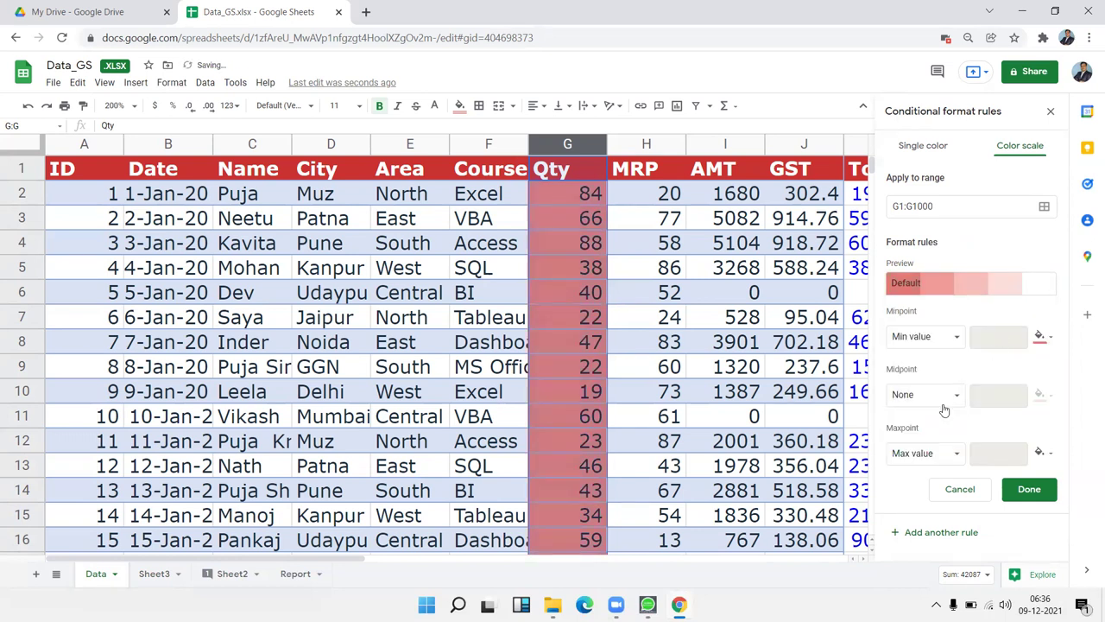
Keep Min value as the minimum point and return the rule to Single color
click(941, 338)
click(943, 337)
click(947, 152)
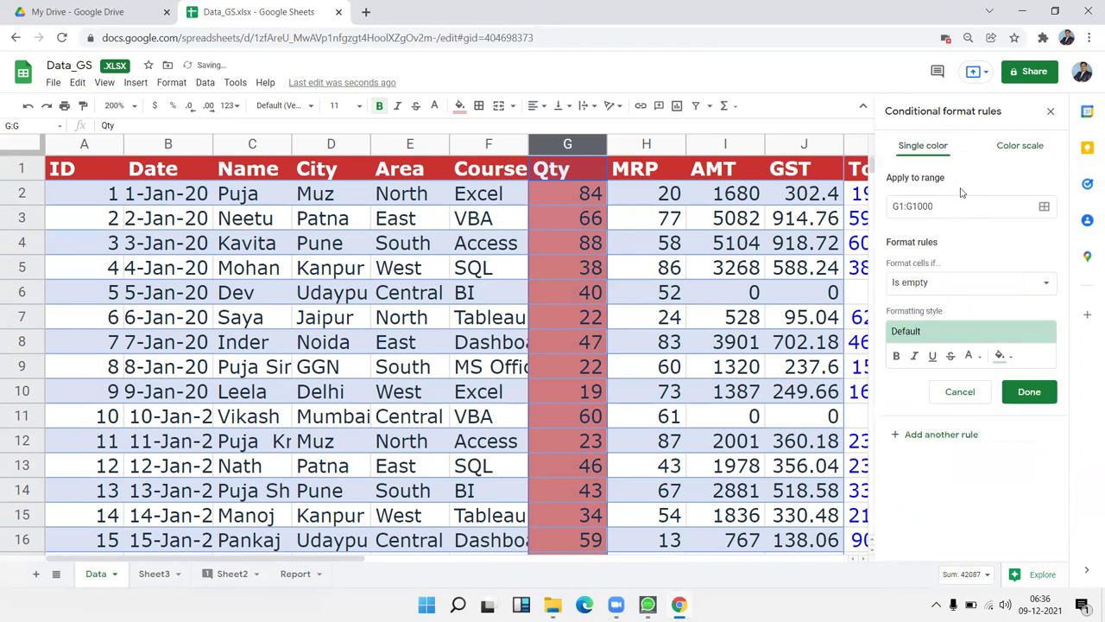
Close the conditional format rules panel, look through the Format, Insert and Data menus, then select cell F6
click(1049, 112)
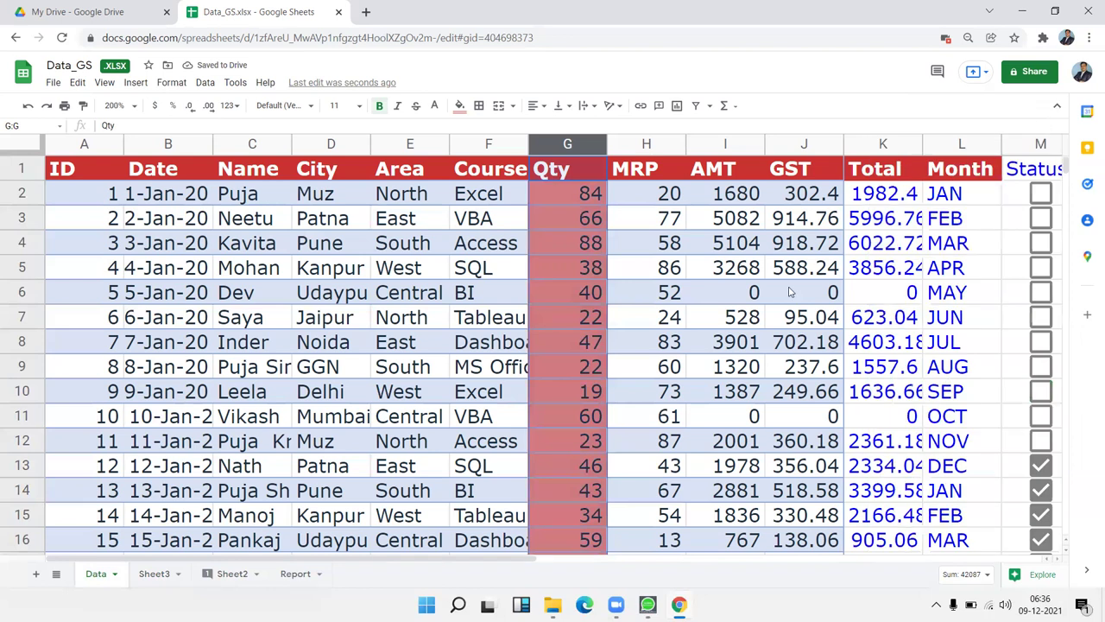
click(172, 83)
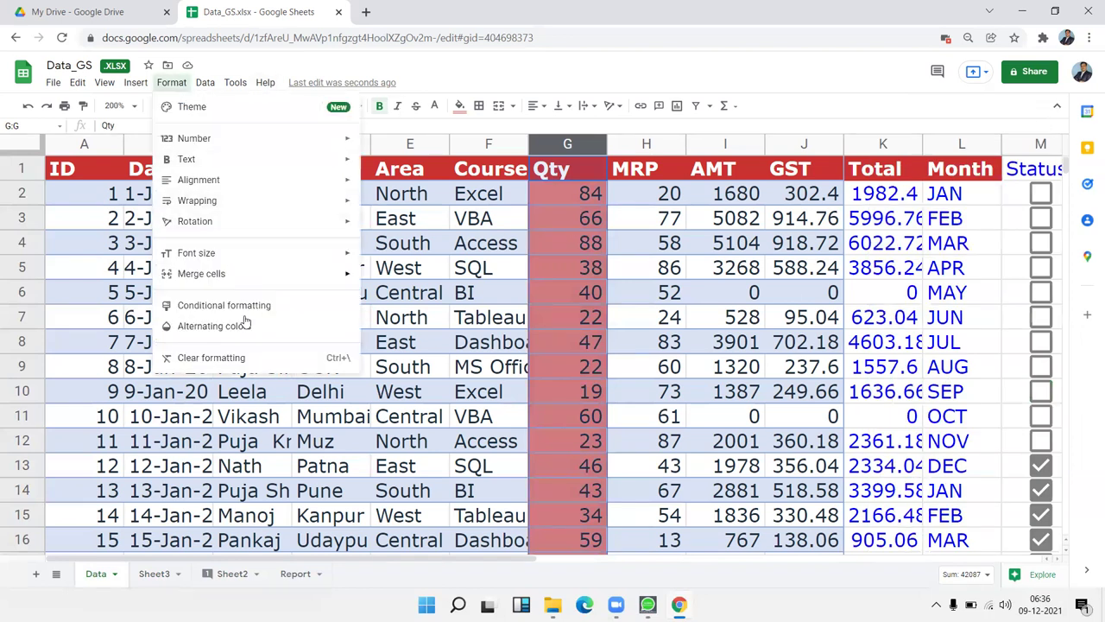
mouse_move(145, 88)
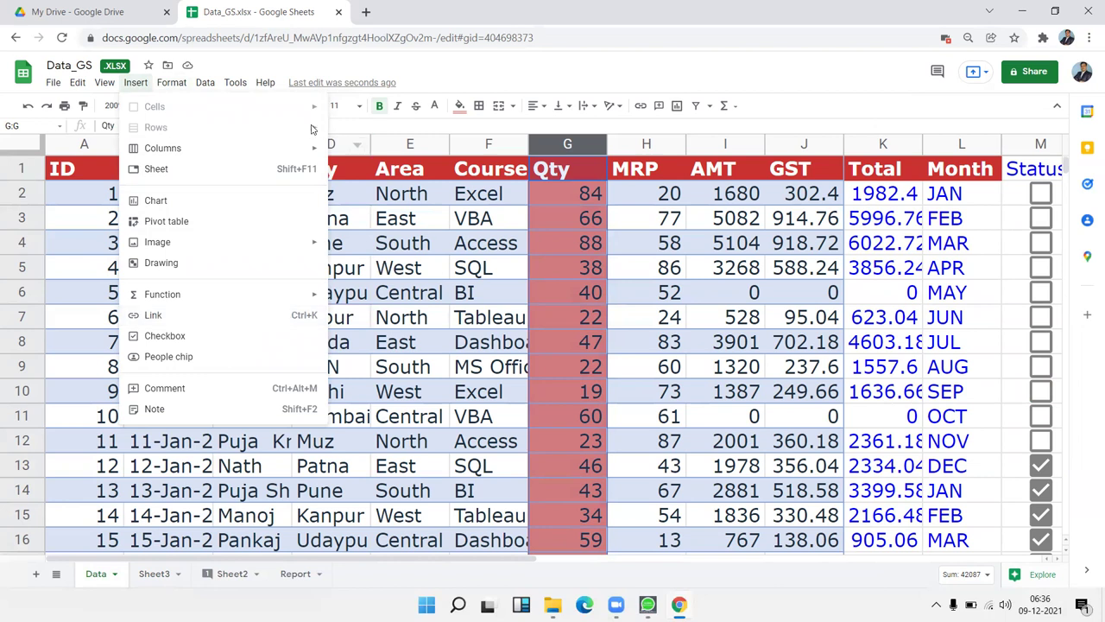
mouse_move(207, 86)
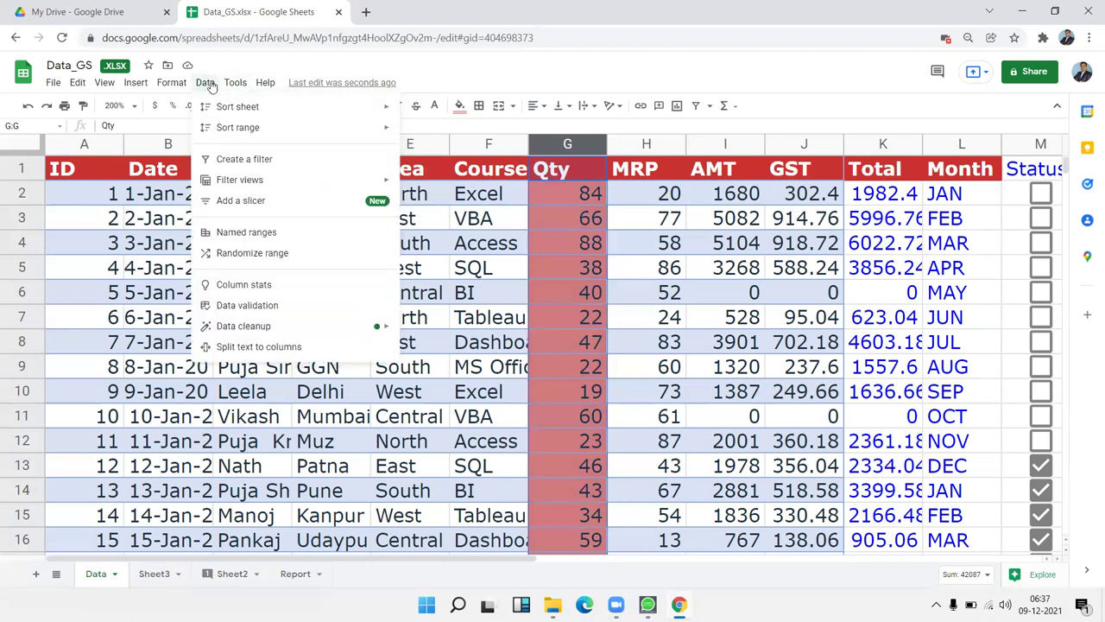
click(490, 293)
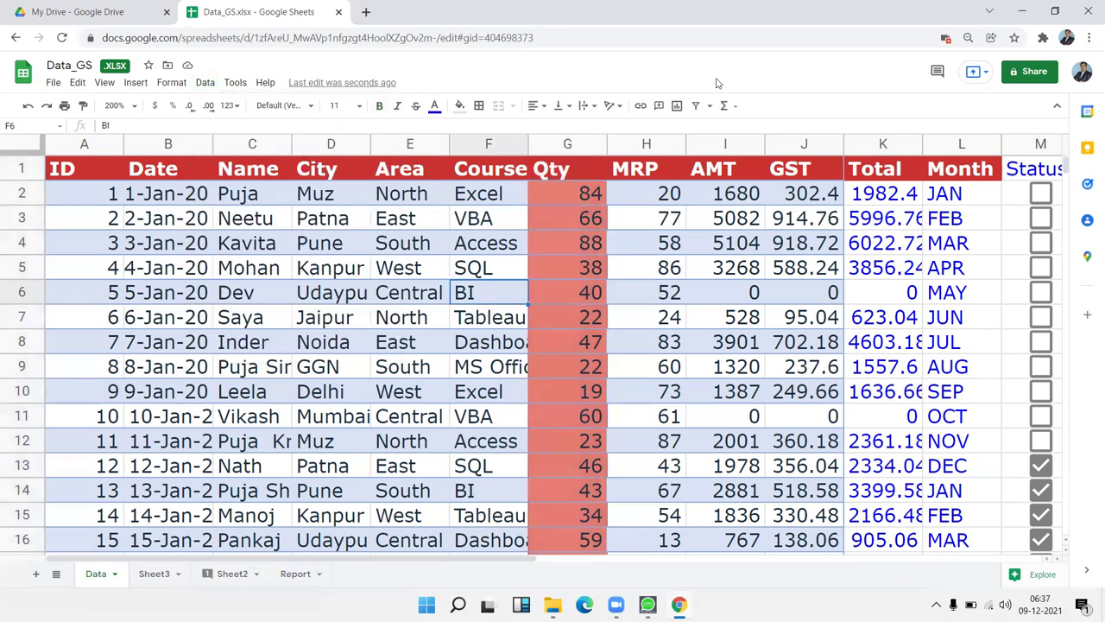